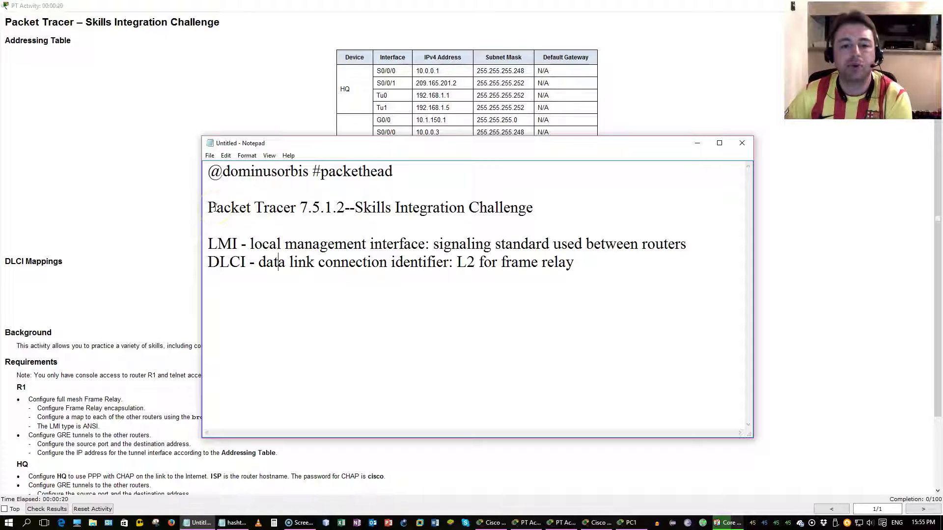
Step: Read the activity instructions and highlight the GRE tunnels mention in the Background section
click(175, 307)
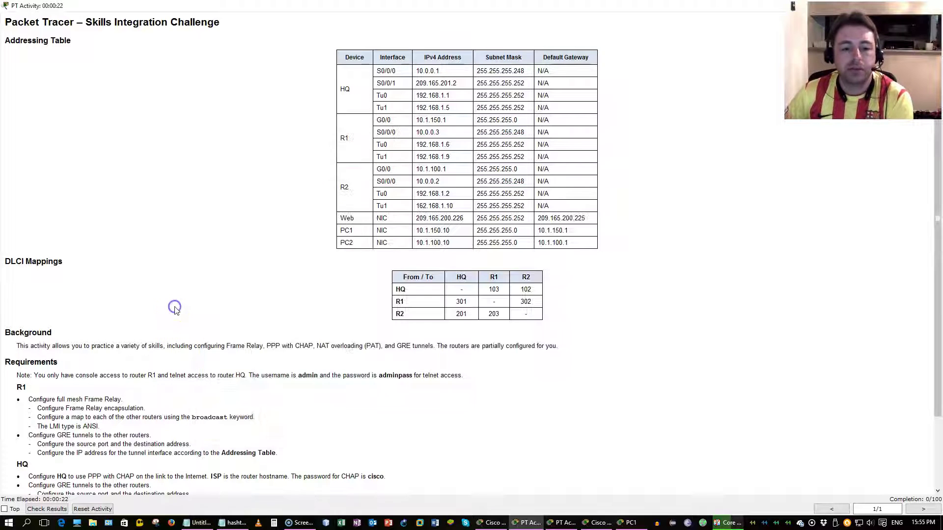
scroll(190, 322, down, 3)
drag(224, 272, 314, 271)
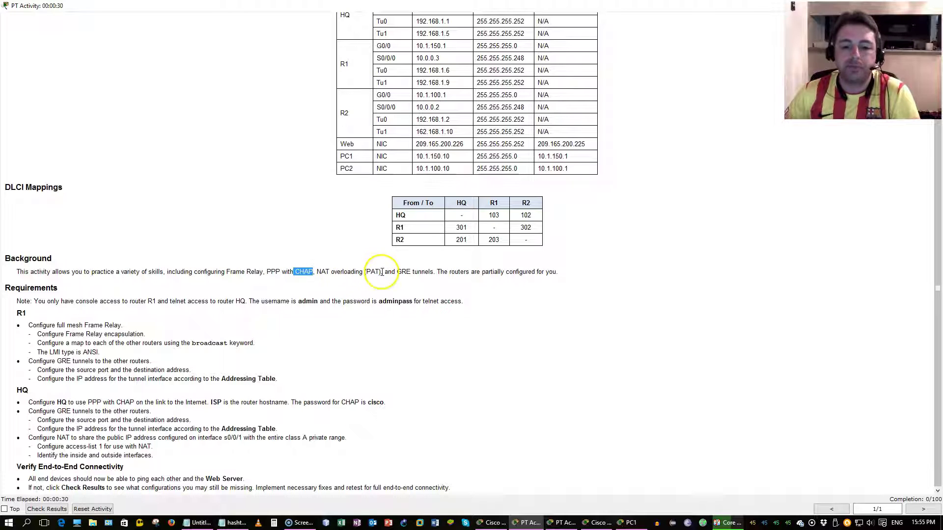
drag(383, 272, 414, 275)
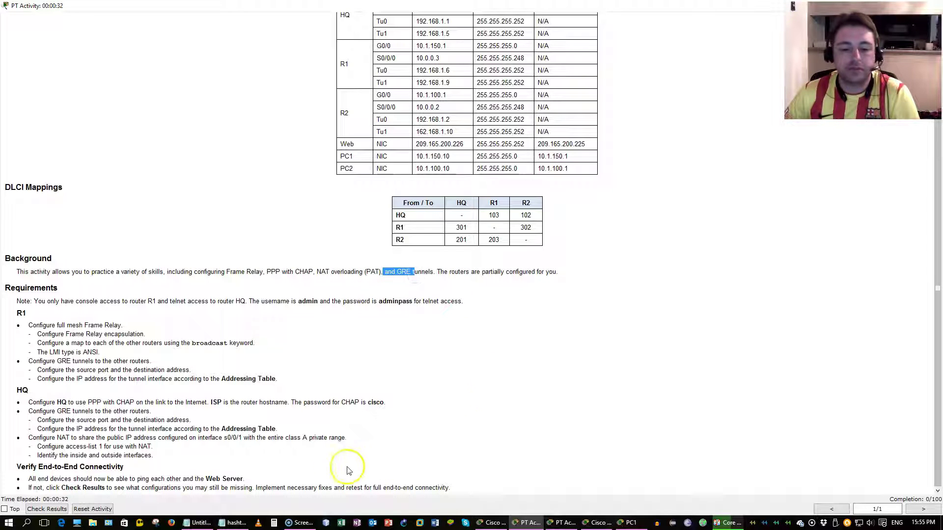
Step: Highlight the LMI, DLCI and Layer 2 Frame Relay notes, then send Notepad behind the instructions
click(200, 523)
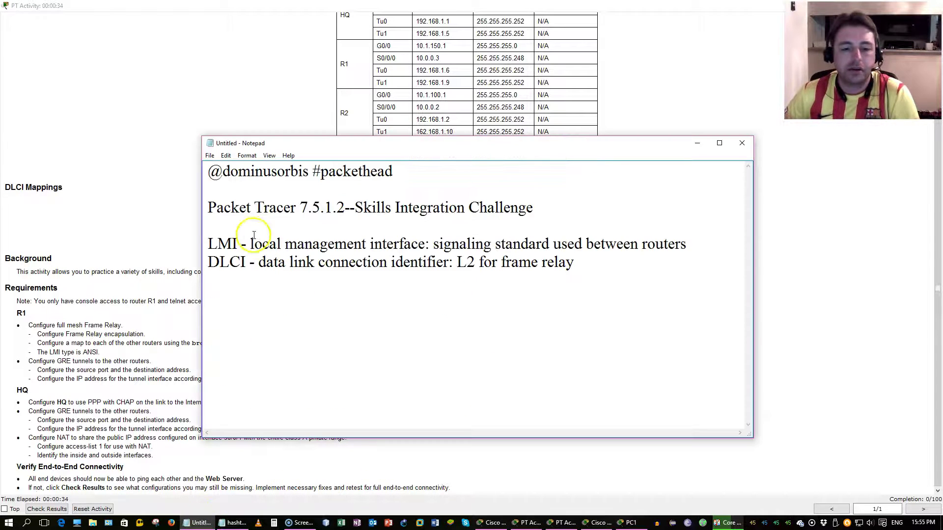
drag(205, 241, 427, 244)
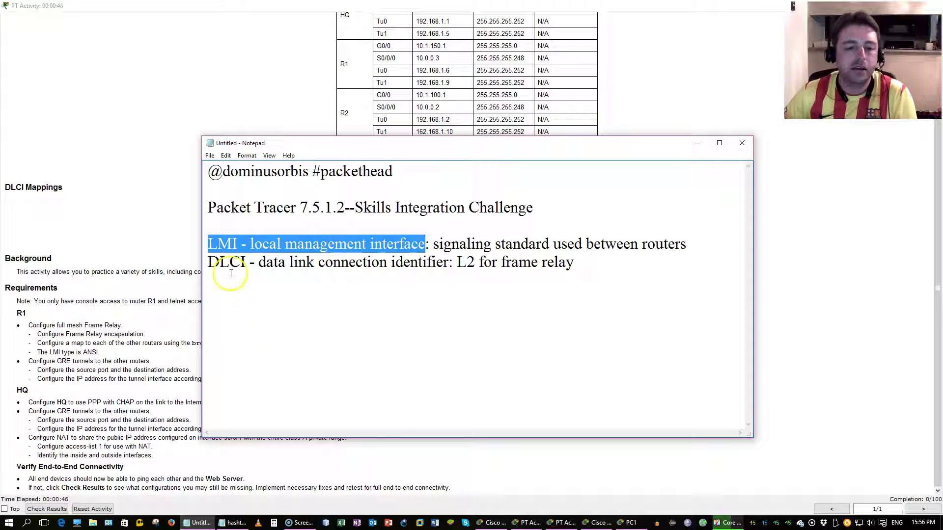
drag(209, 262, 246, 262)
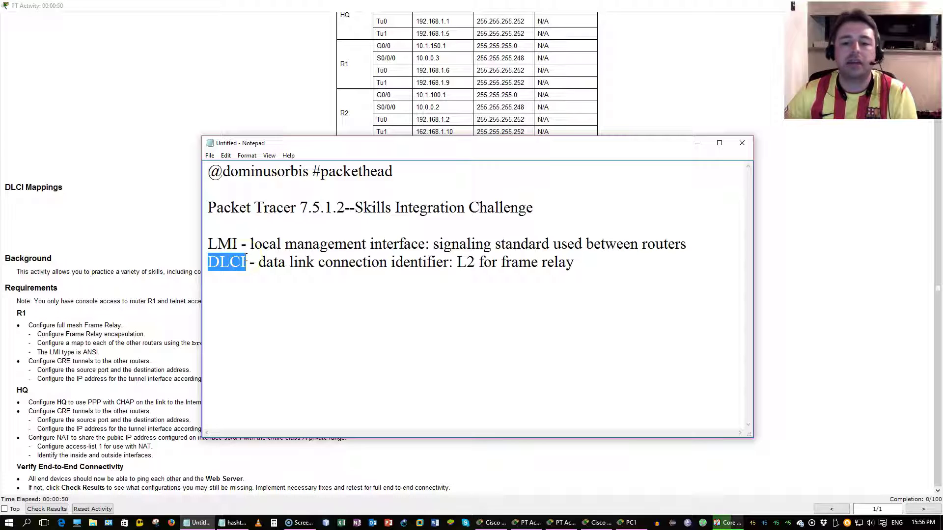
drag(574, 263, 461, 262)
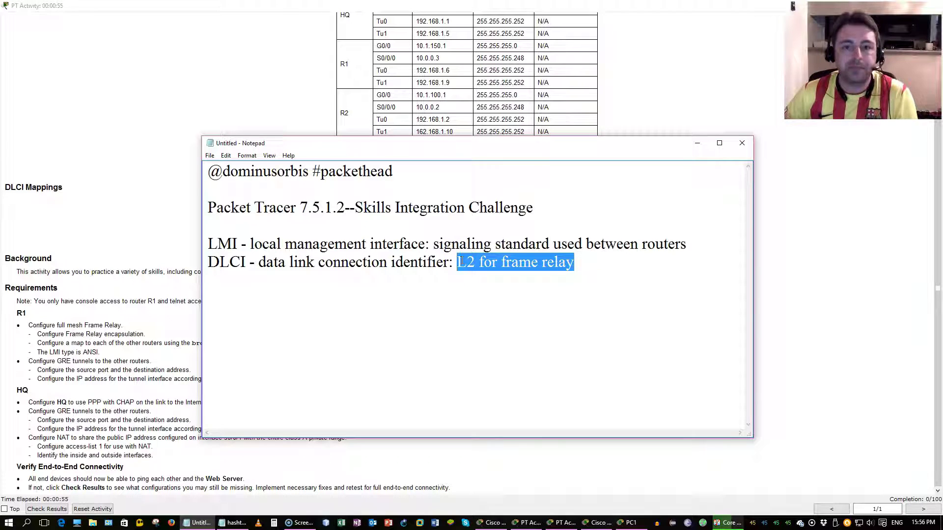
click(143, 369)
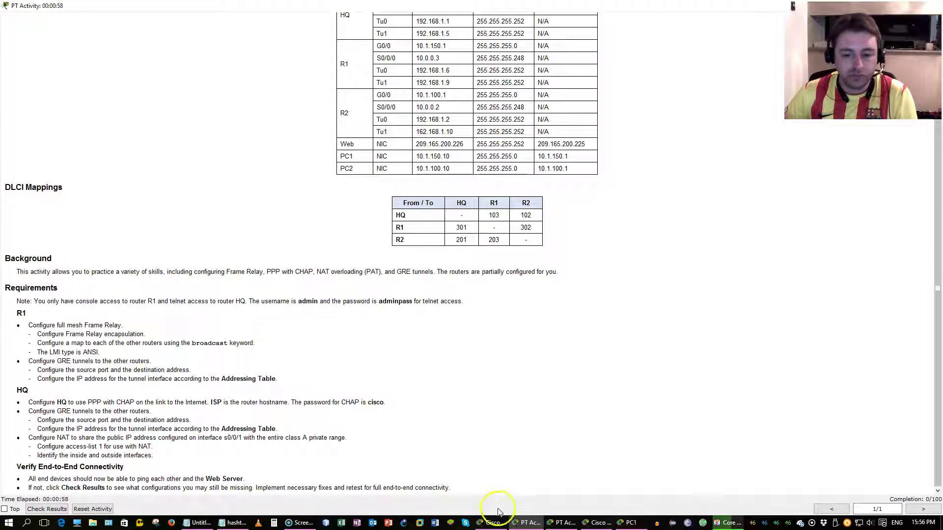
click(496, 523)
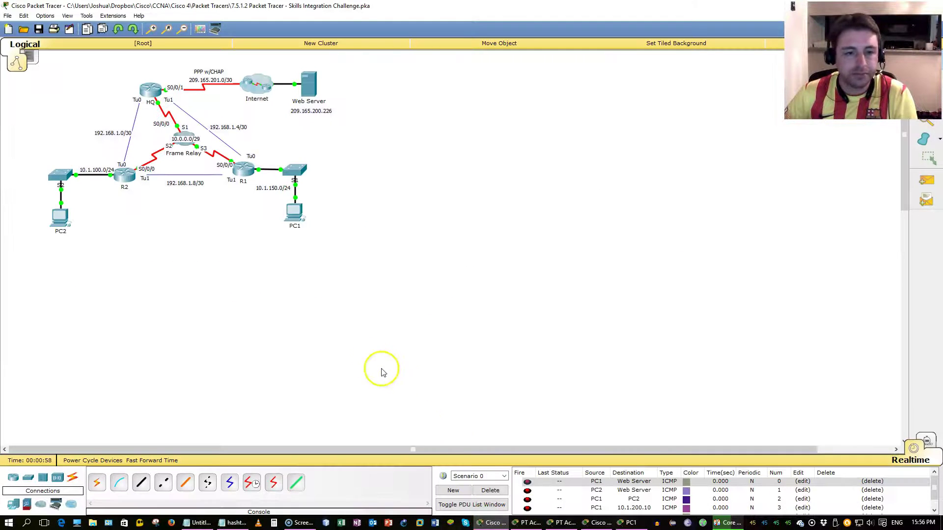
click(152, 30)
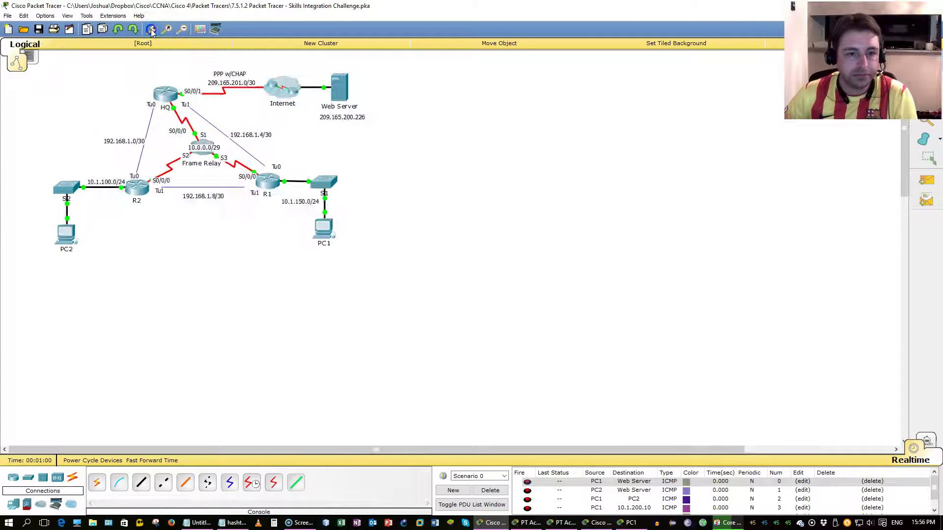
click(152, 30)
drag(127, 75, 133, 132)
drag(158, 74, 489, 138)
Step: Highlight R1's Frame Relay encapsulation requirement and its S0/0/0 row in the addressing table
click(531, 523)
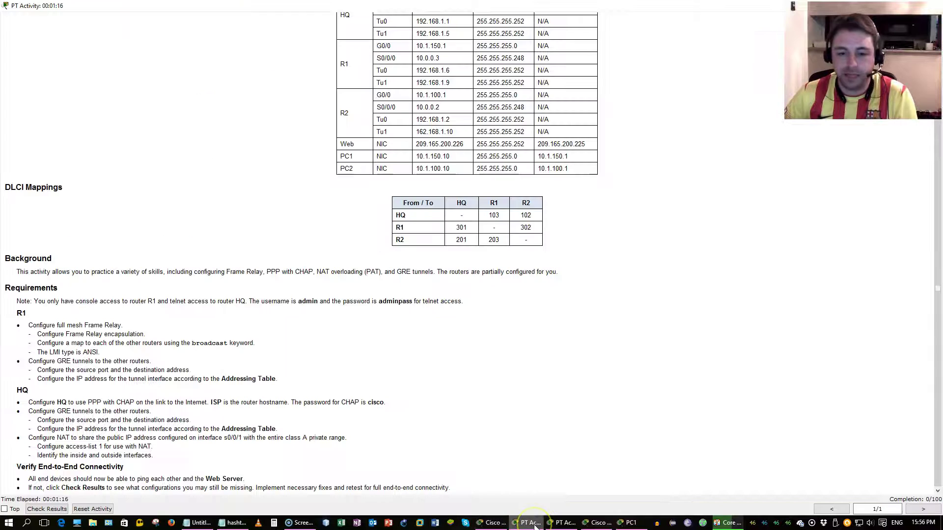
click(491, 523)
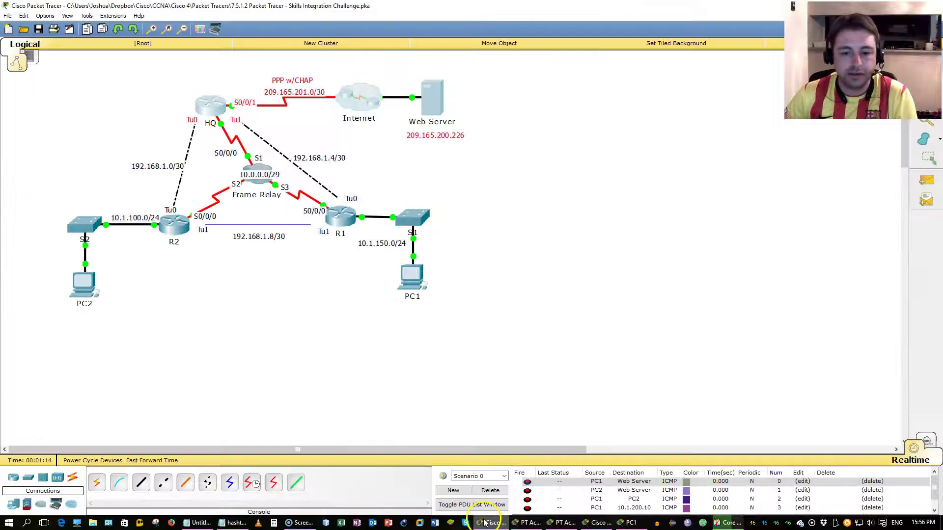
click(529, 523)
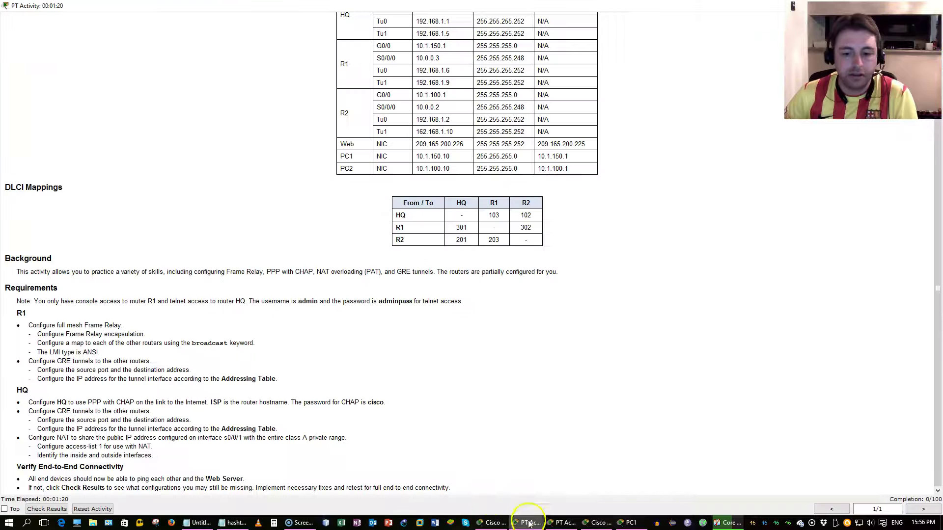
drag(37, 334, 144, 336)
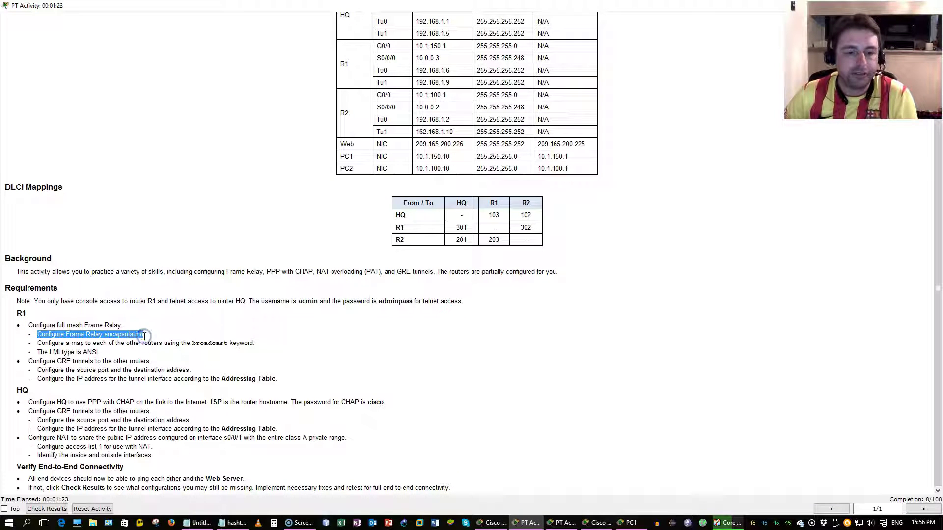
click(395, 59)
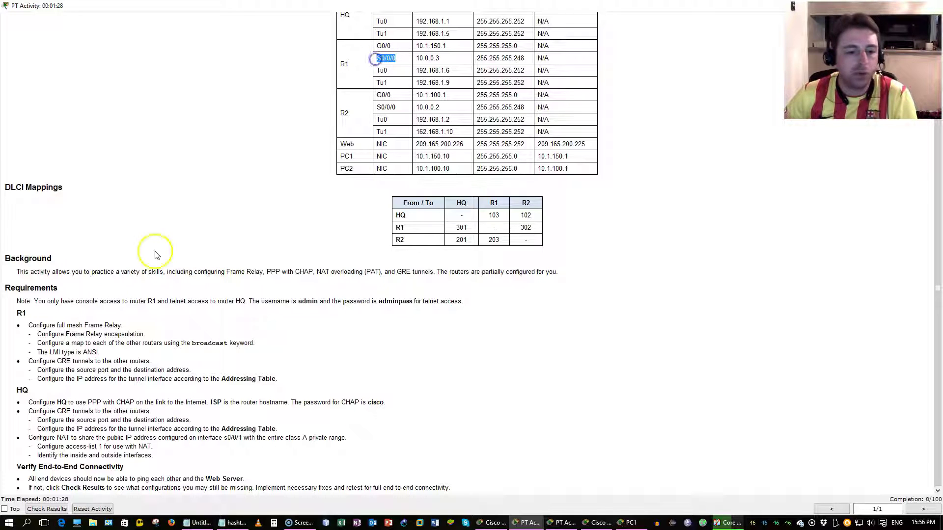
Step: Highlight the map, broadcast and LMI type ANSI requirements, then return to the topology
drag(37, 343, 258, 343)
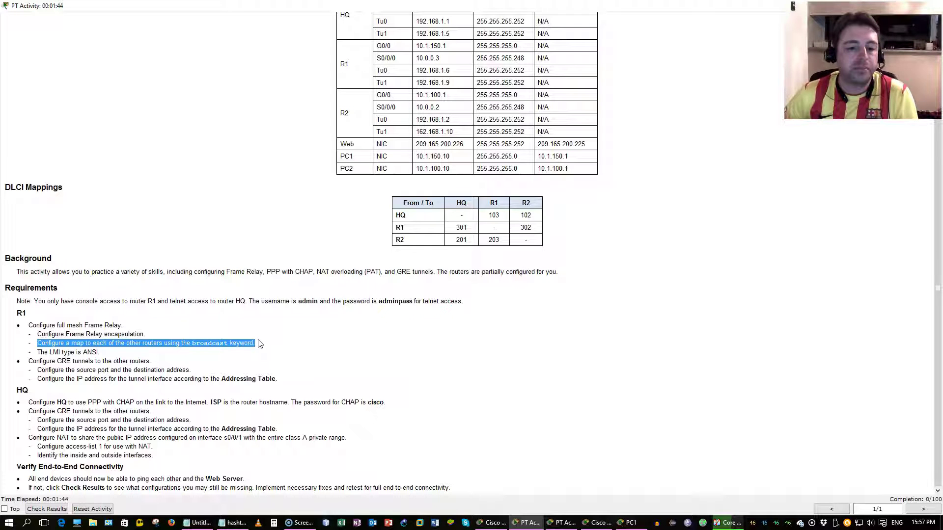
drag(255, 343, 39, 343)
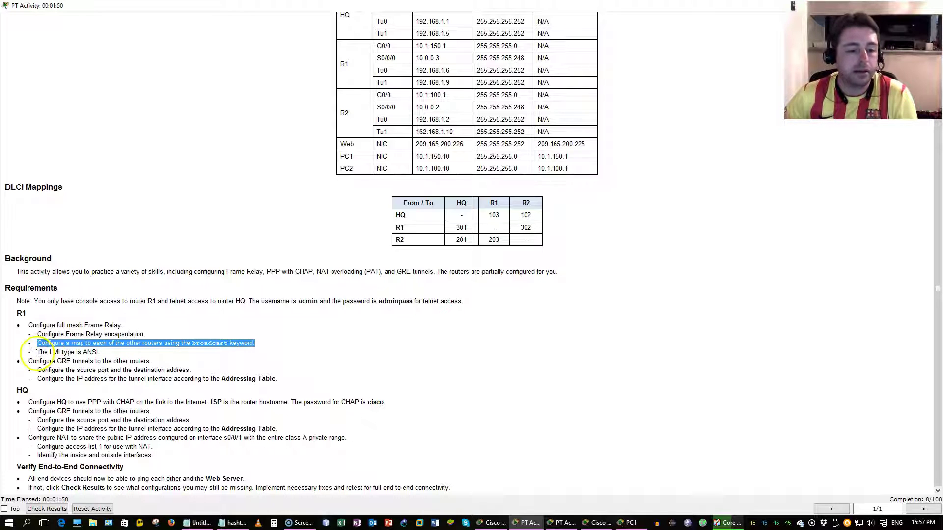
click(40, 353)
drag(55, 353, 106, 352)
click(226, 356)
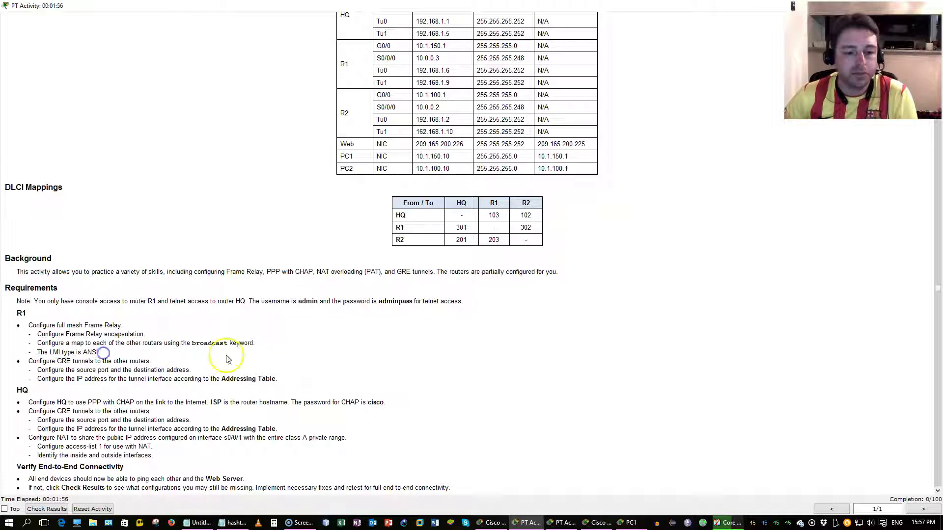
click(491, 523)
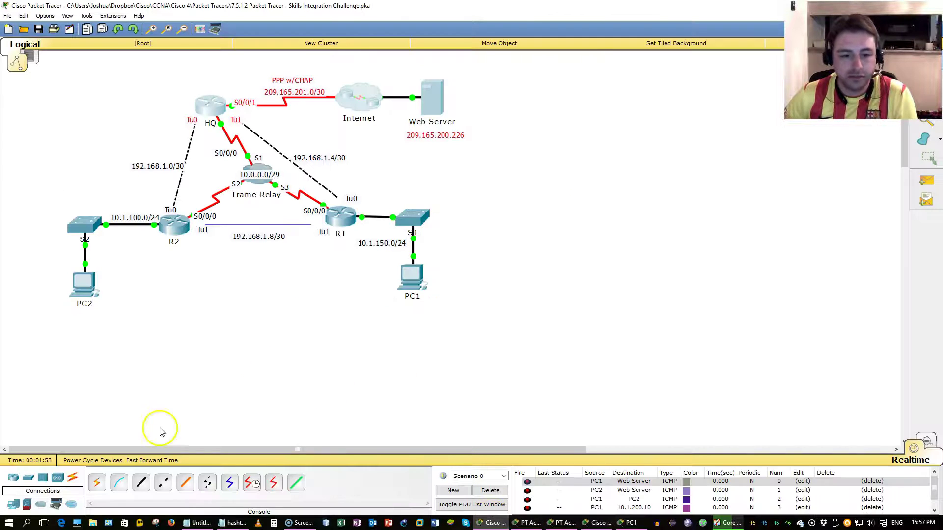
Step: Connect a console cable from PC1's RS 232 port to R1's Console port
click(412, 274)
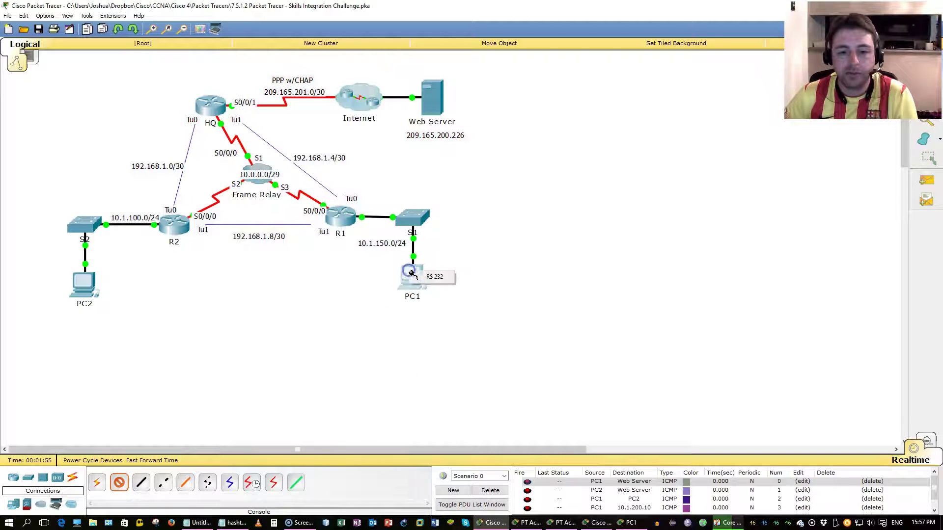
click(430, 275)
click(352, 221)
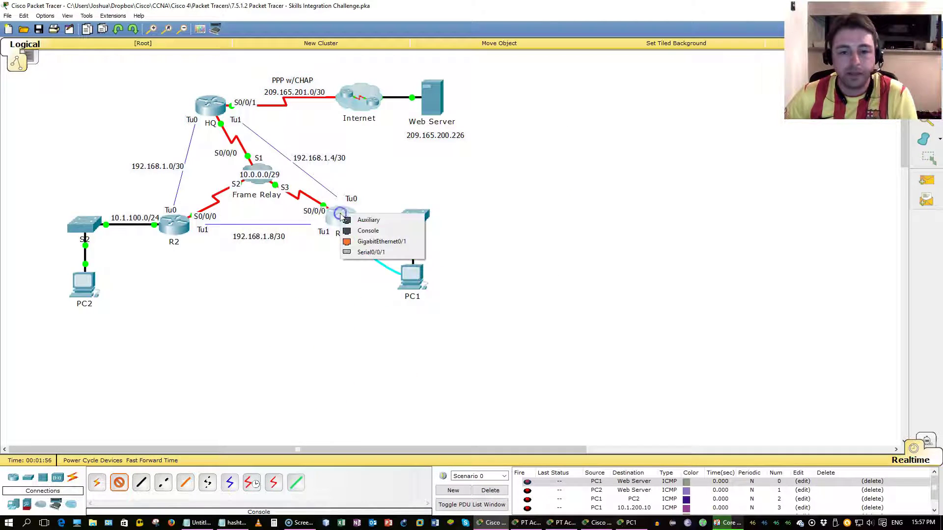
click(366, 231)
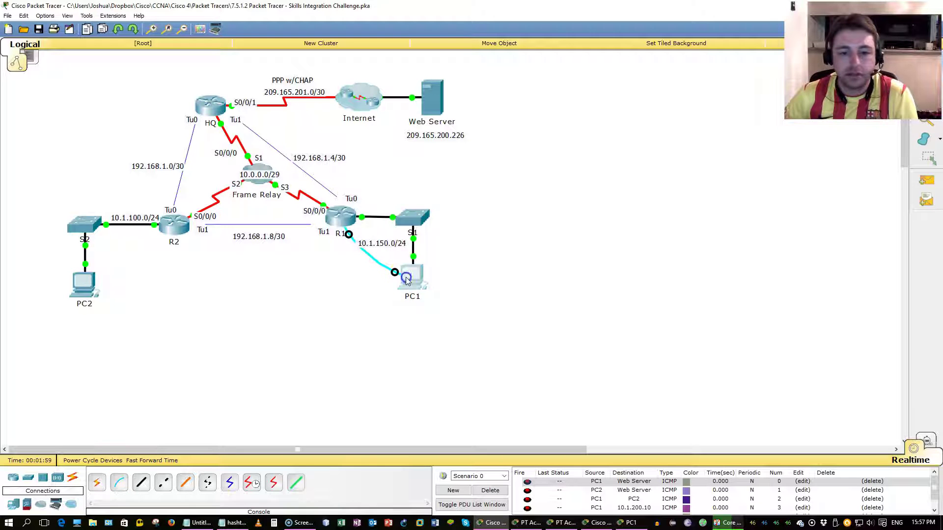
Step: Open PC1's Terminal with default settings to reach R1, and enlarge the window
click(408, 275)
click(400, 154)
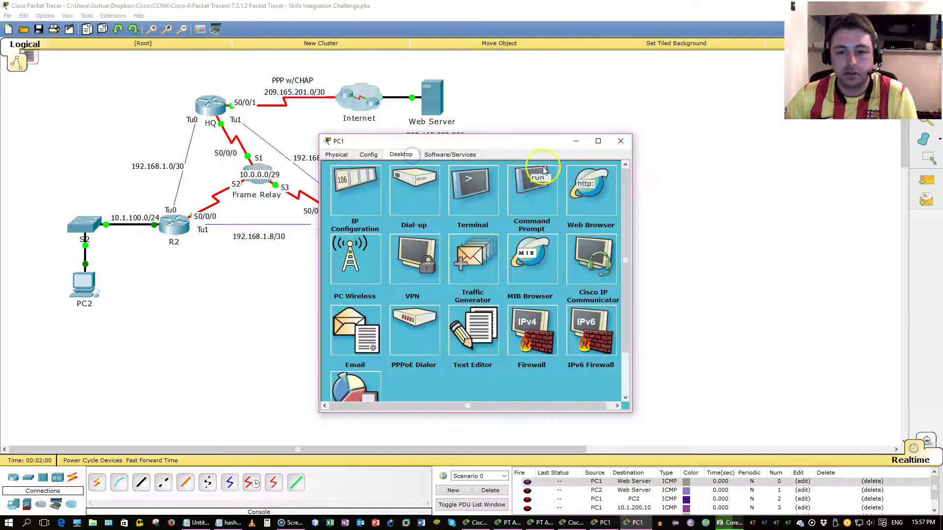
click(492, 199)
click(476, 277)
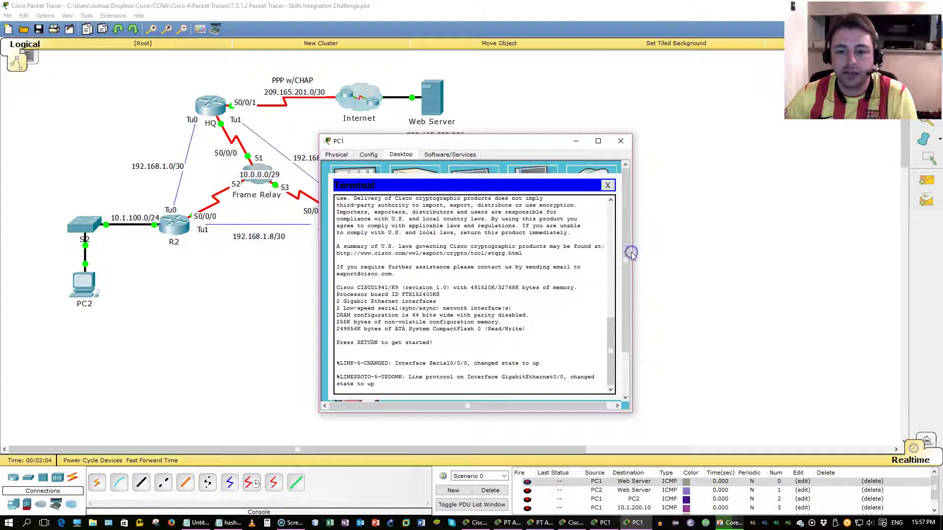
drag(632, 251, 746, 258)
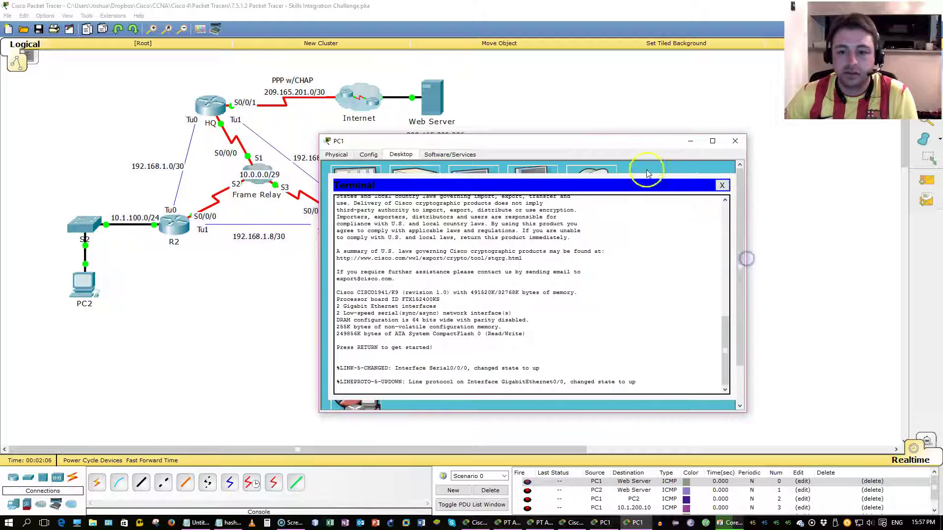
drag(622, 142, 597, 166)
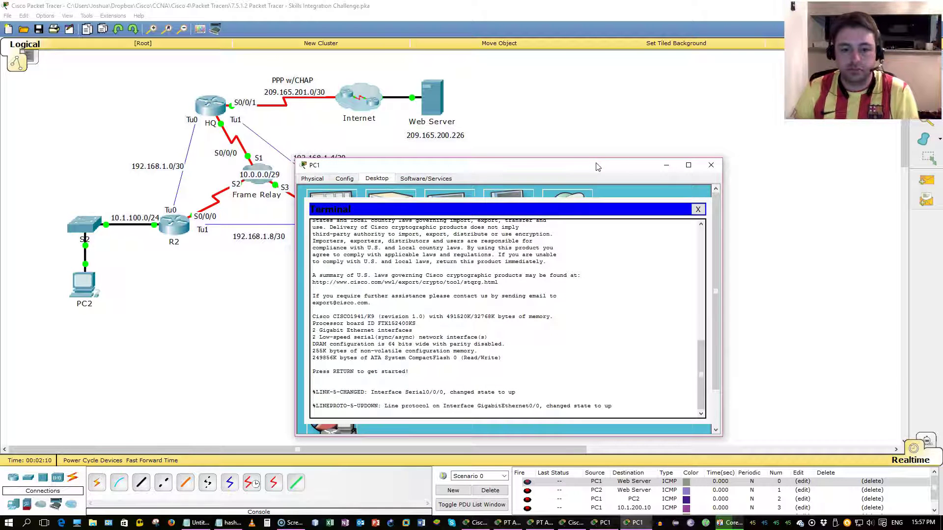
Step: Enter enable mode on R1 and check show run, noting PPP encapsulation on Serial0/0/0
click(561, 273)
key(Return)
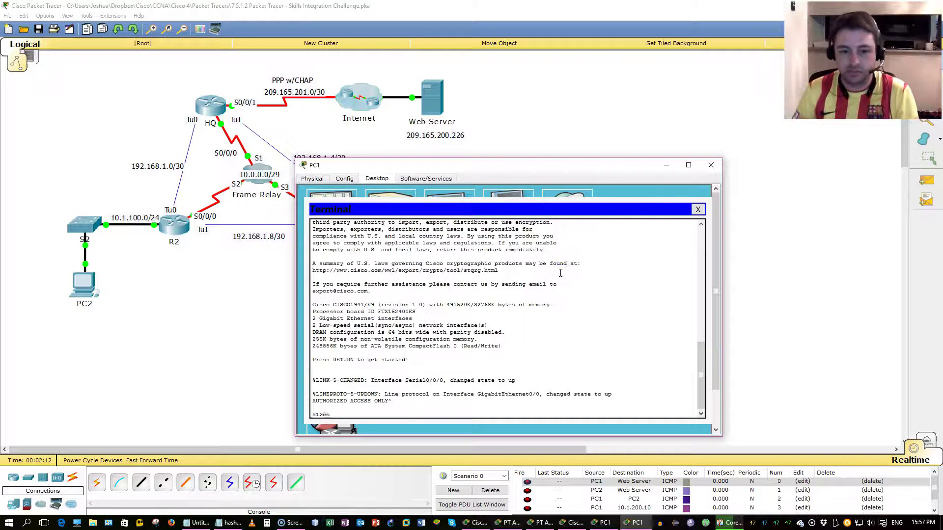
text(en)
key(Return)
text(show run)
key(Return)
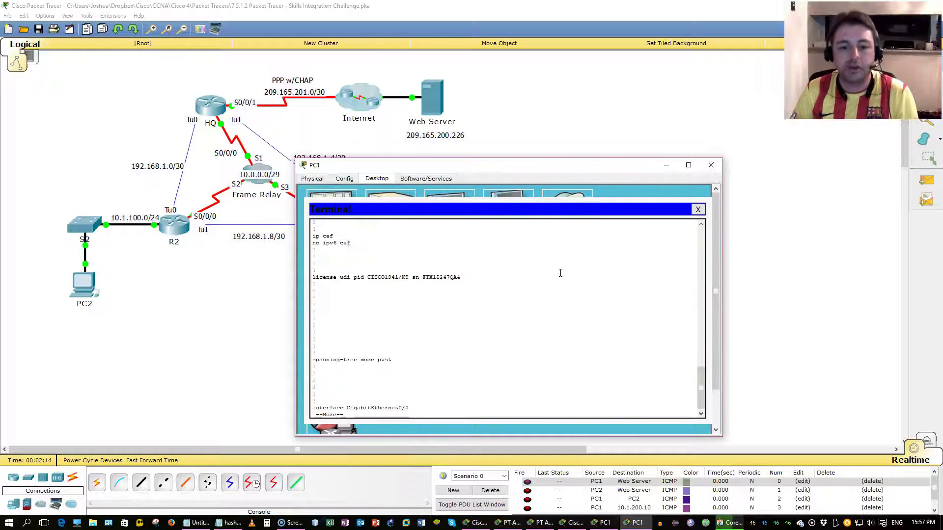
key(space)
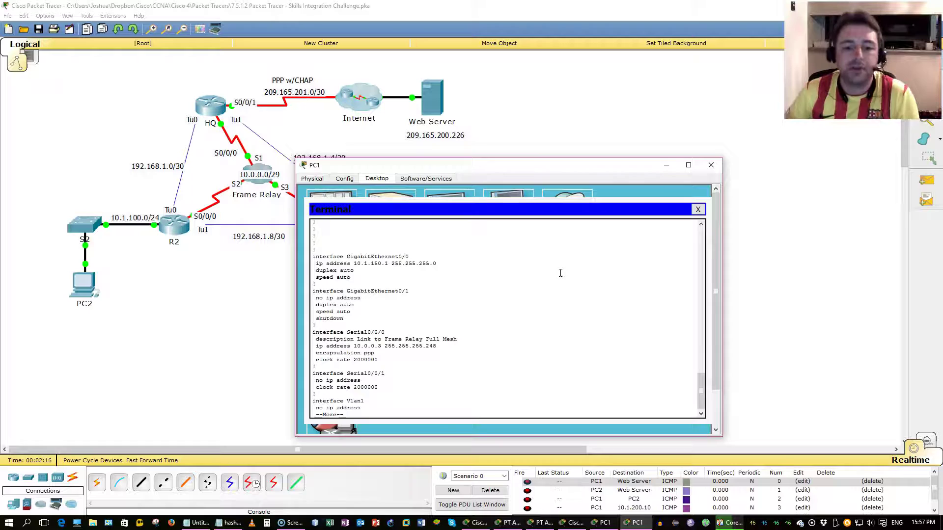
drag(365, 353, 397, 355)
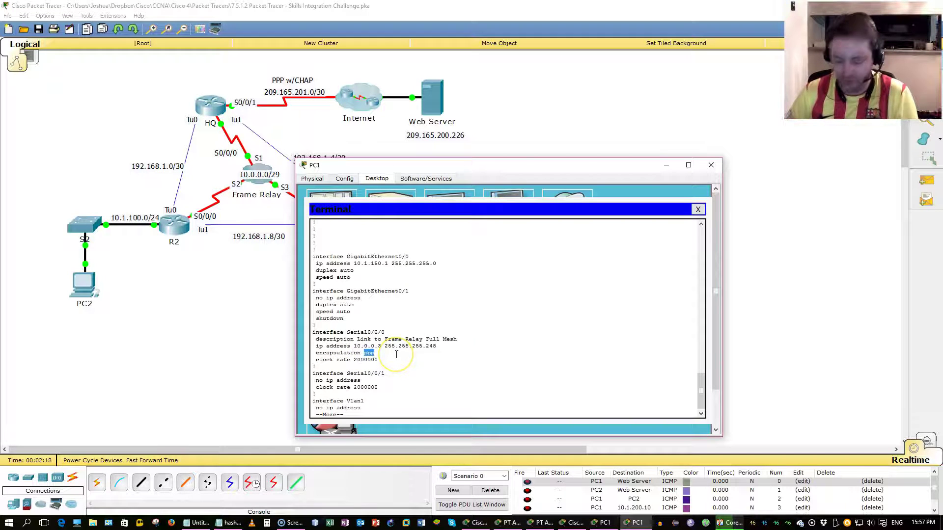
key(Return)
key(Return)
key(Return)
key(q)
key(Return)
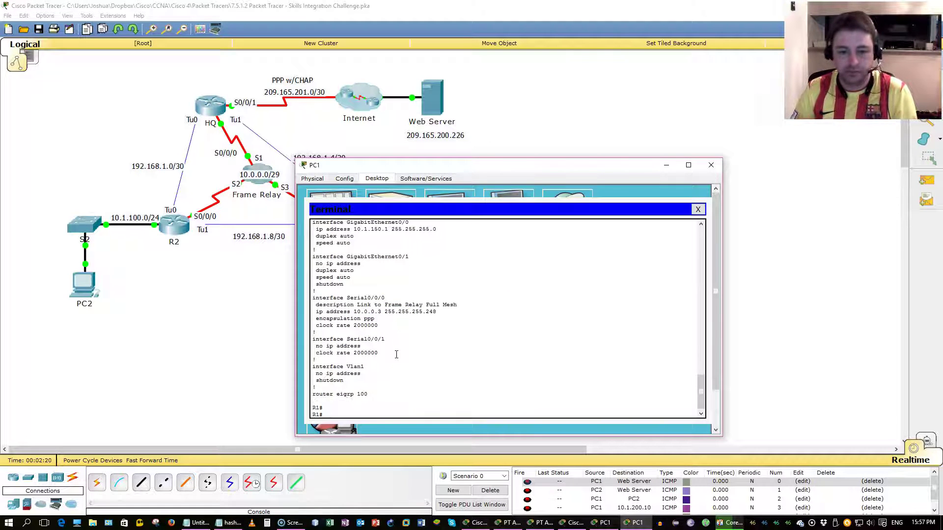
Step: Set encapsulation frame-relay on R1's Serial0/0/0 from global configuration mode
text(conf t)
key(Return)
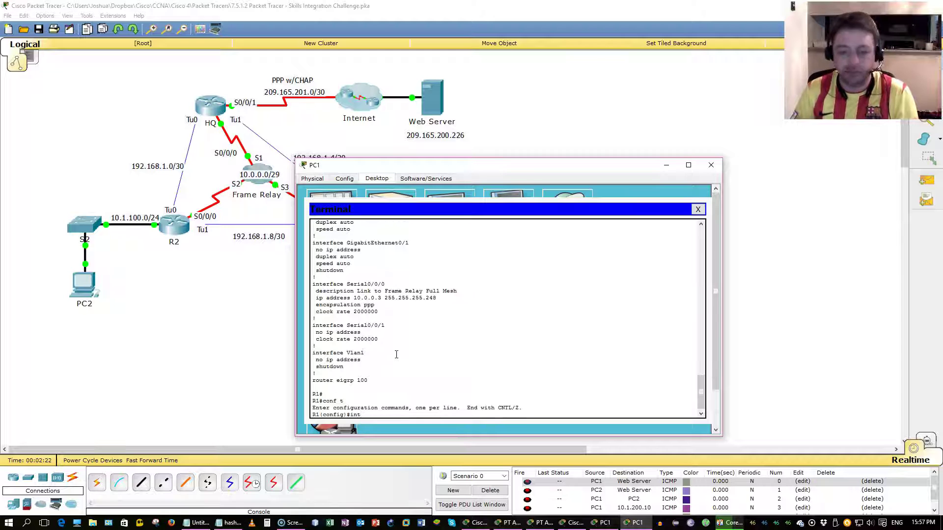
text(int s0/0/0)
key(Return)
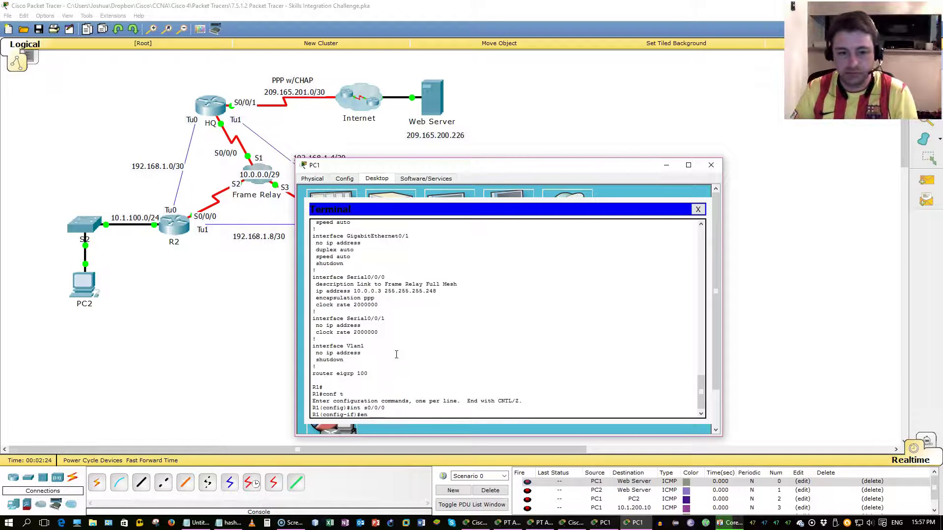
text(end)
key(BackSpace)
key(Tab)
text(c)
key(Tab)
text(f)
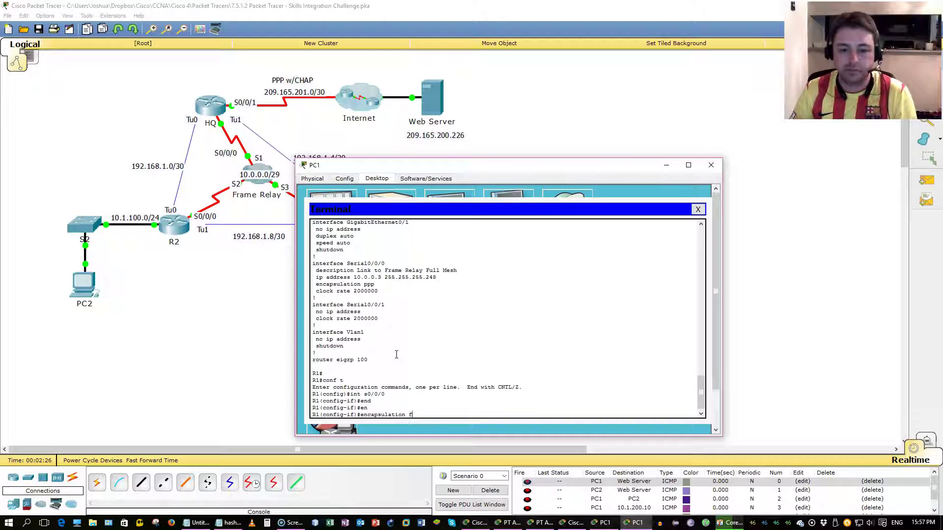
text(r)
key(Tab)
key(Return)
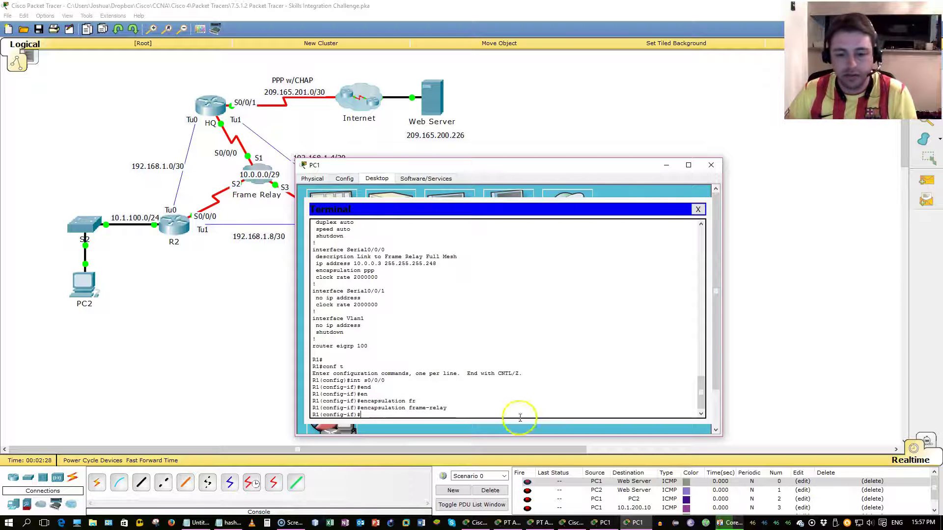
Step: Review the activity instructions alongside the R1 terminal, repositioning the terminal window
click(502, 525)
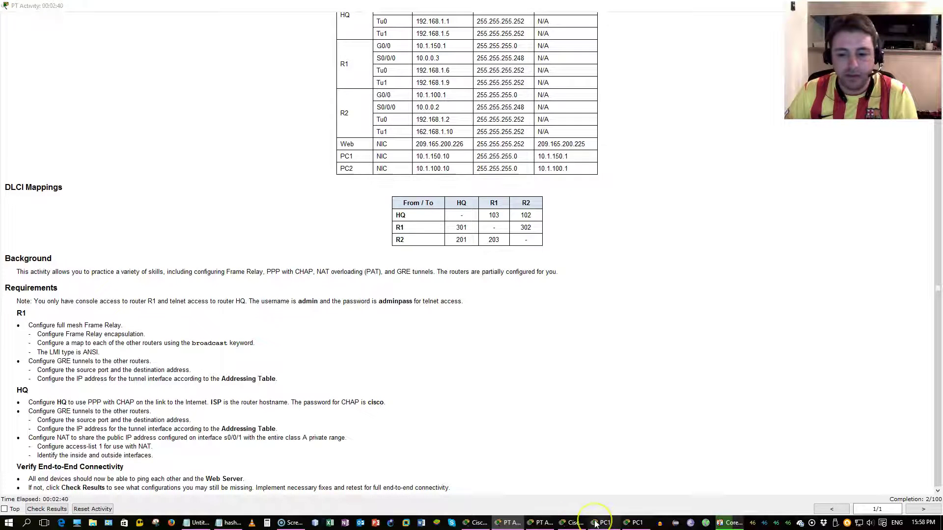
click(626, 525)
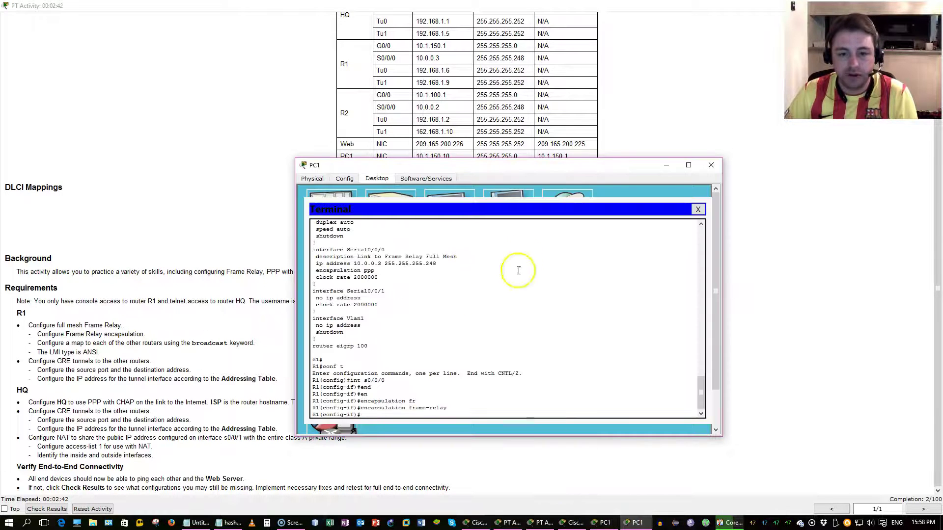
click(235, 238)
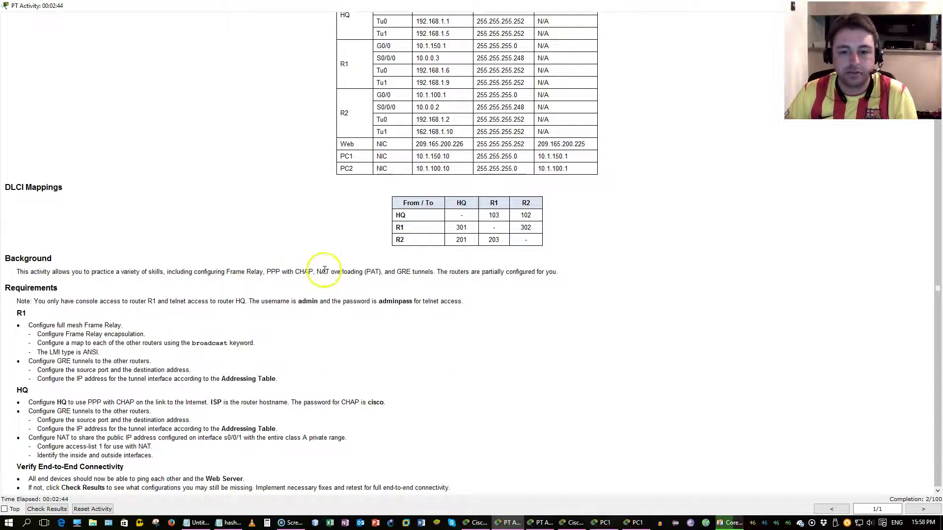
key(alt+Tab)
drag(467, 161, 421, 267)
click(604, 226)
key(alt+Tab)
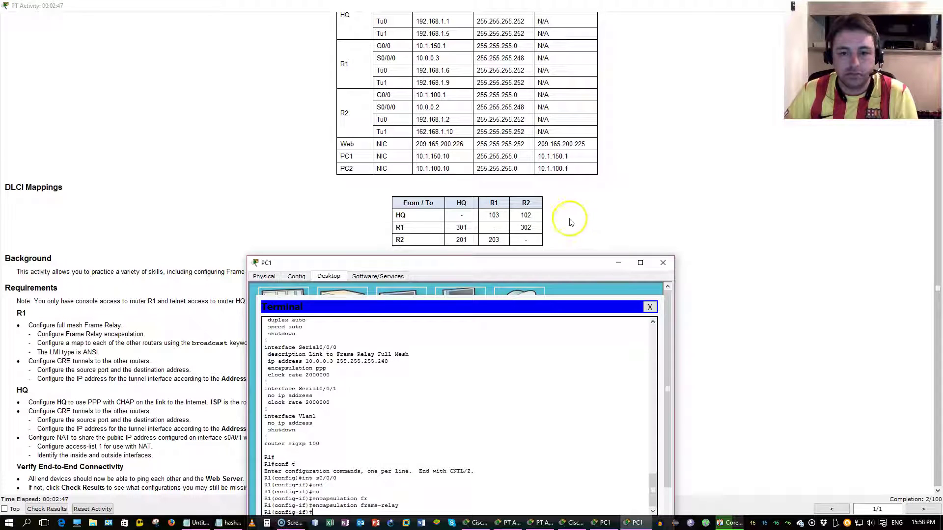
drag(539, 266, 533, 178)
Step: Begin the frame-relay map ip command on R1, listing its options with ?
text(fra)
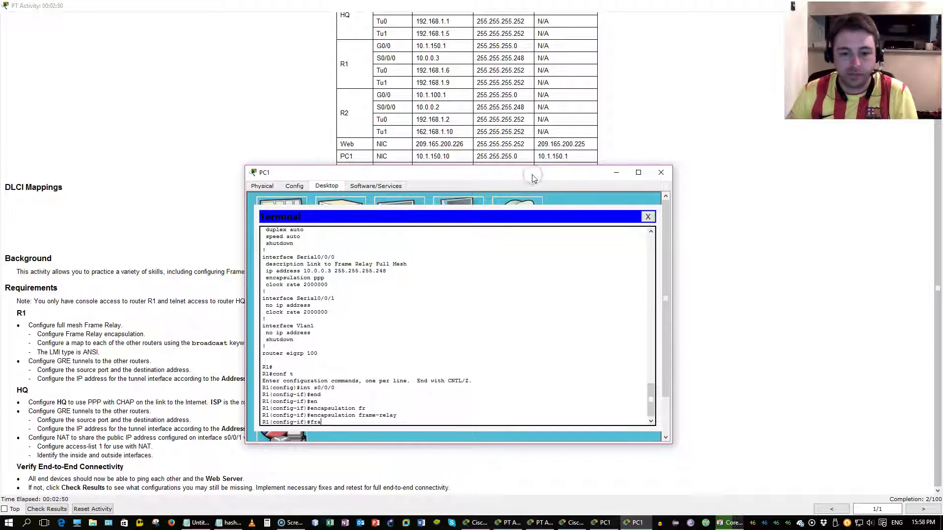
text(m)
key(Tab)
text(ma)
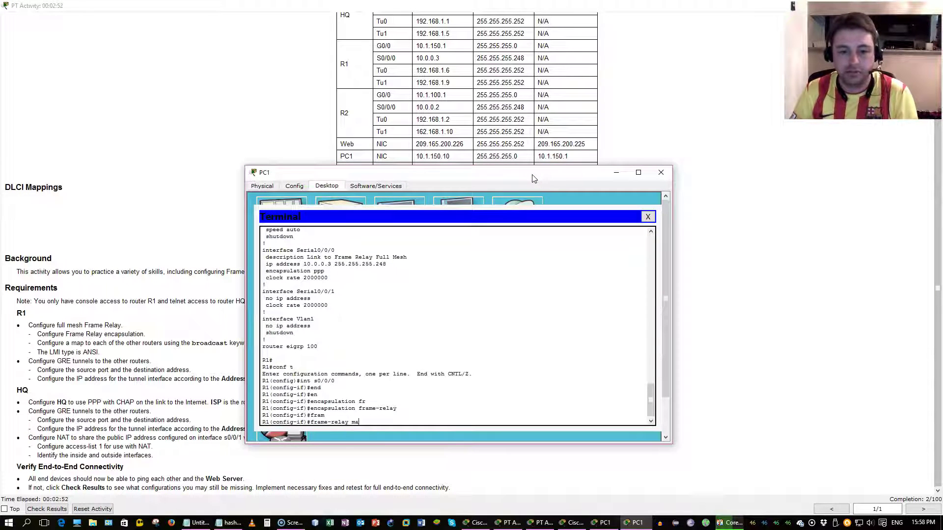
text(p)
key(Tab)
text(?)
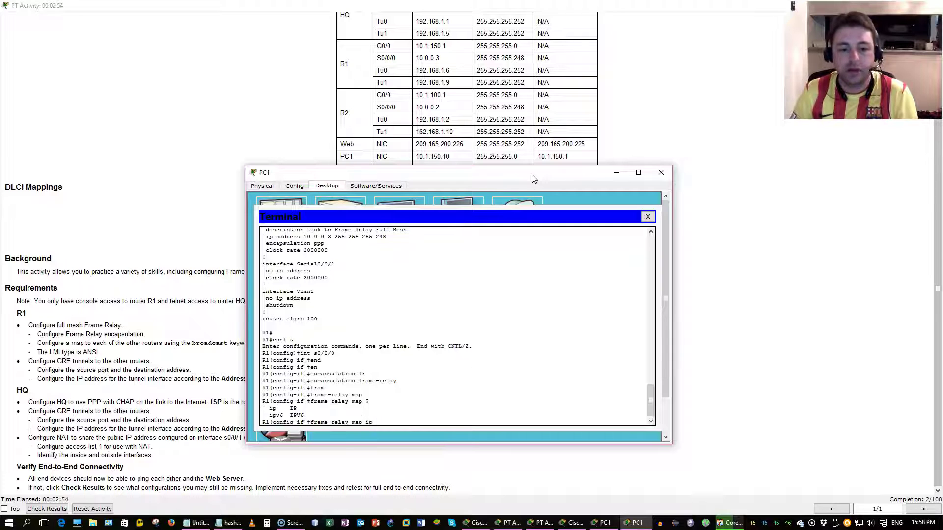
text(ip ?)
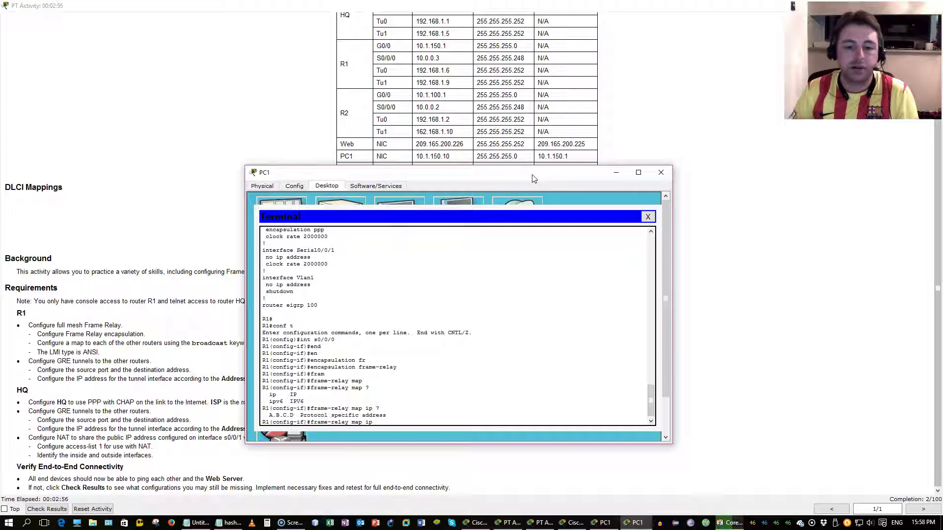
drag(534, 178, 532, 184)
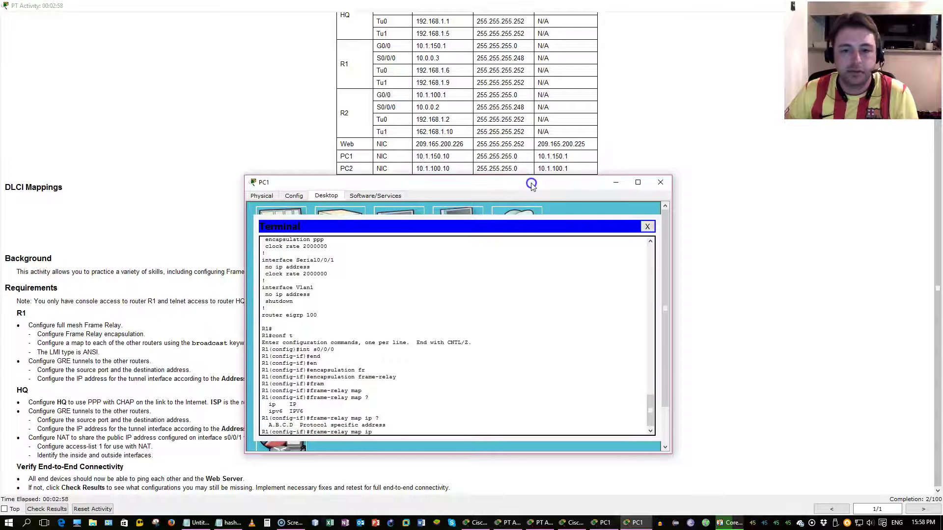
Step: Look up HQ's 10.0.0.1 and DLCI 301, then complete the map with broadcast
click(319, 119)
scroll(318, 119, up, 3)
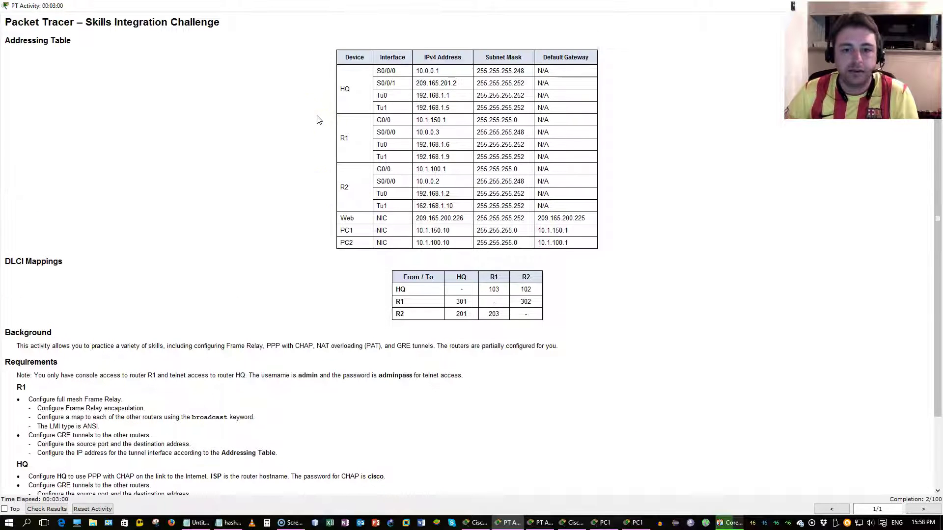
scroll(318, 120, down, 1)
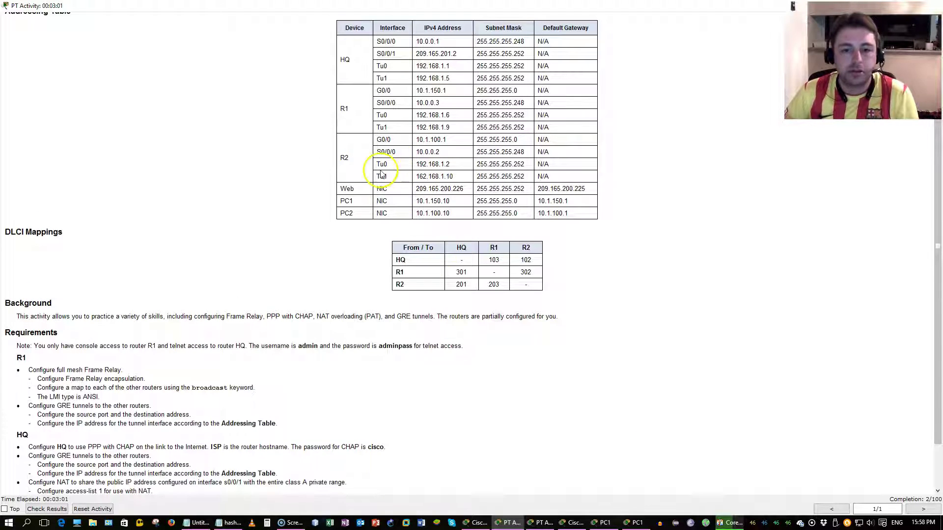
triple_click(435, 40)
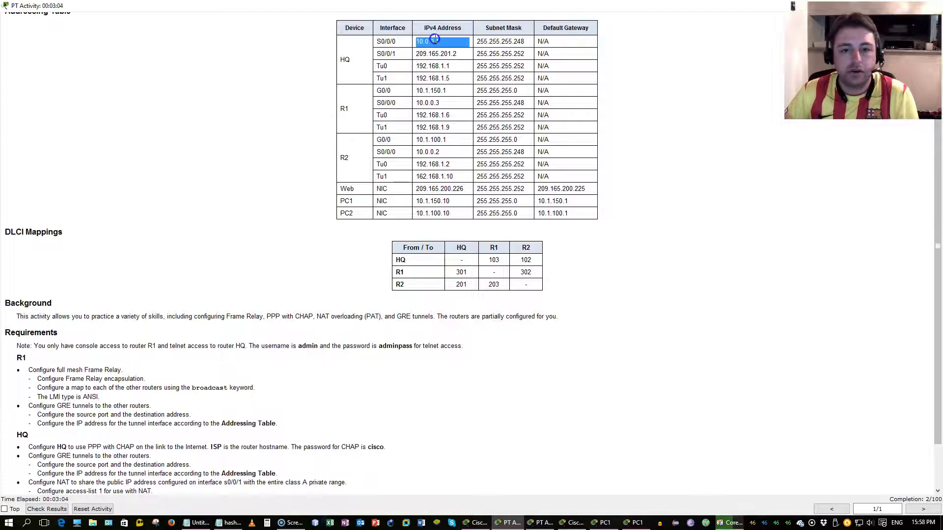
key(alt+Tab)
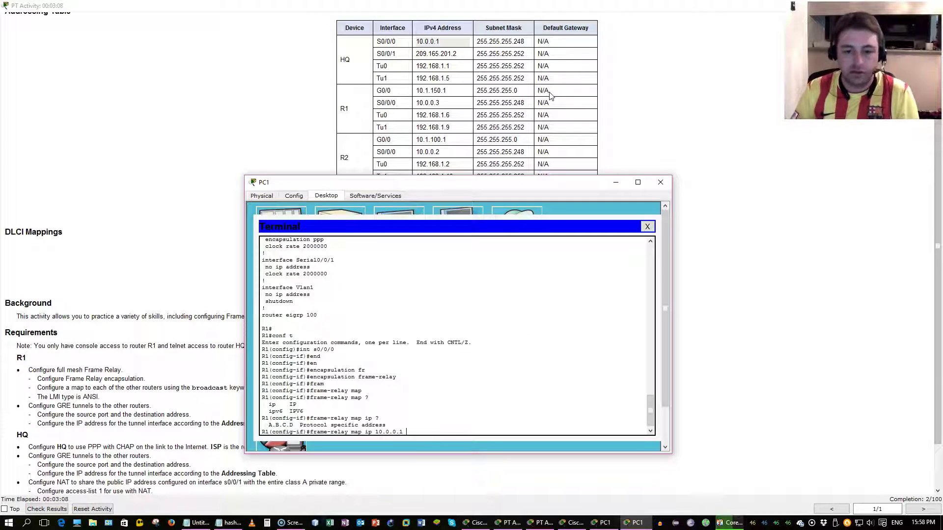
text(?)
key(alt+Tab)
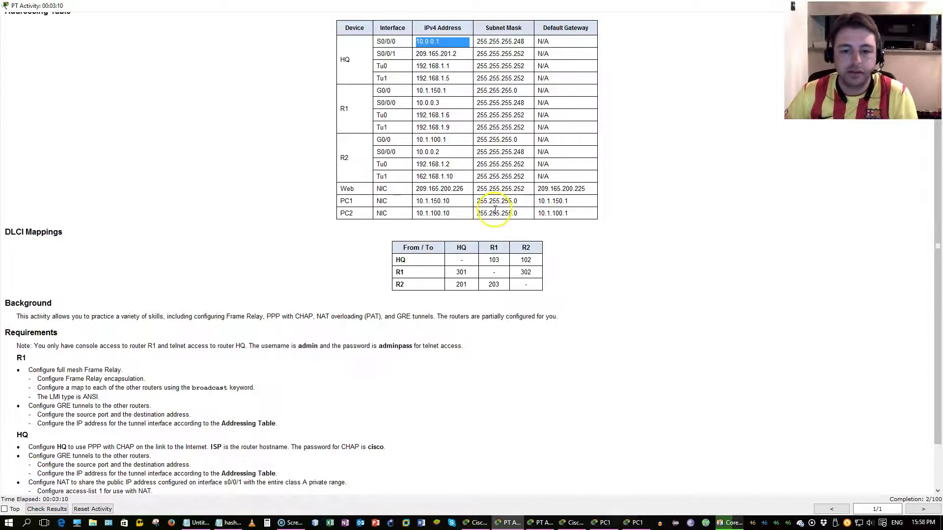
drag(467, 271, 451, 272)
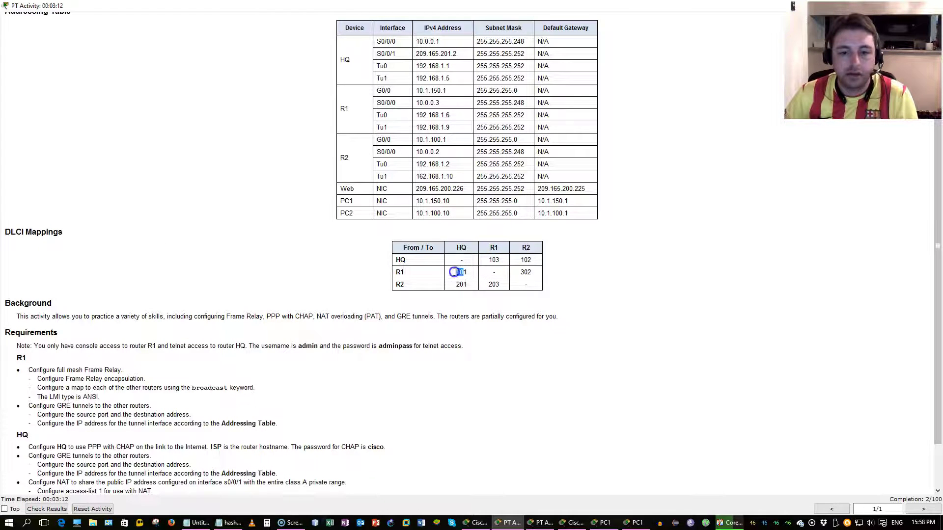
key(alt+Tab)
click(473, 272)
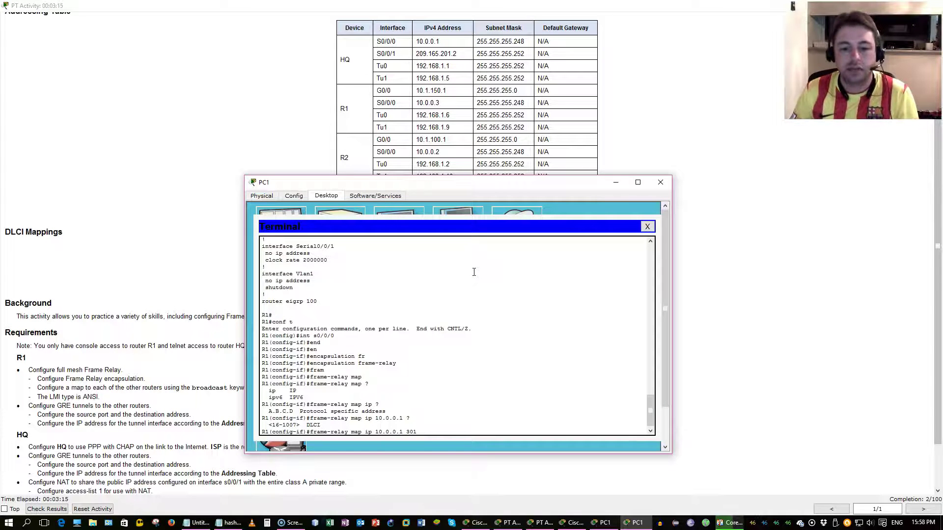
text(301 broad)
key(Tab)
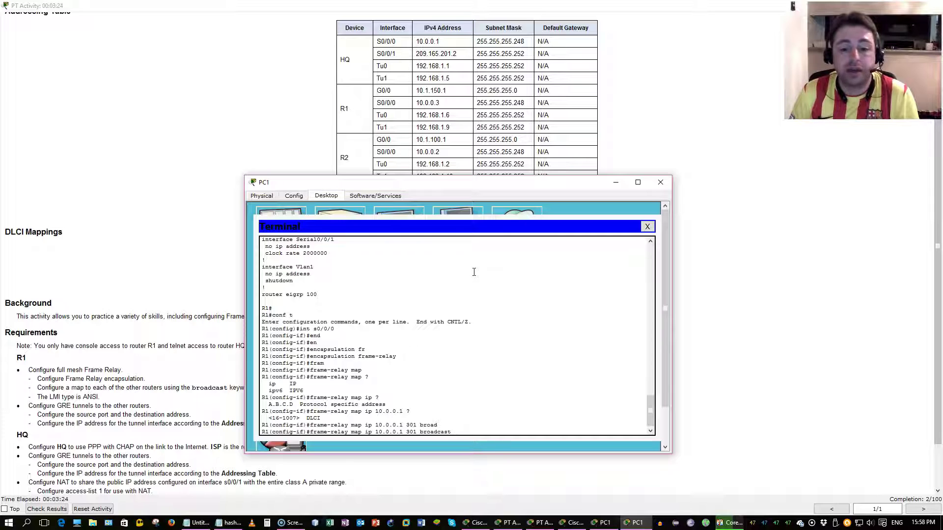
key(Return)
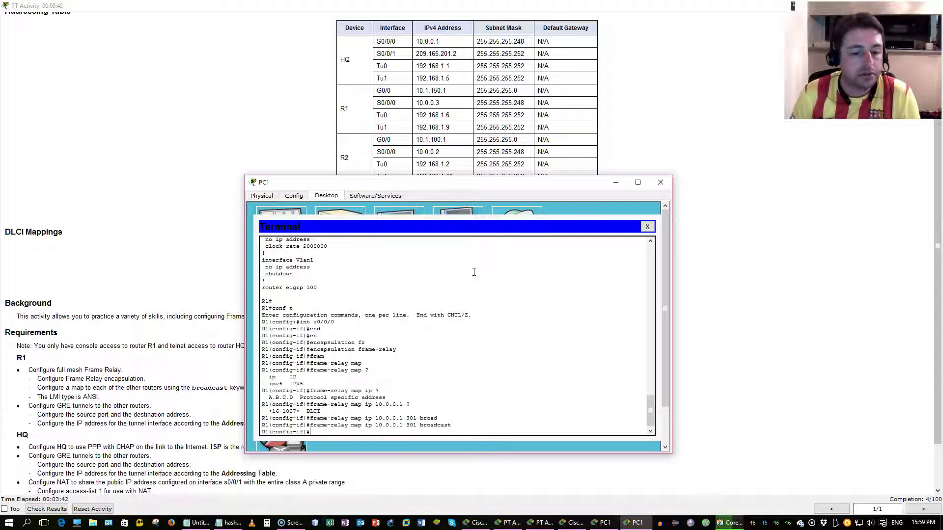
Step: Verify the new frame-relay map line in R1's running config with do show run
text(do show)
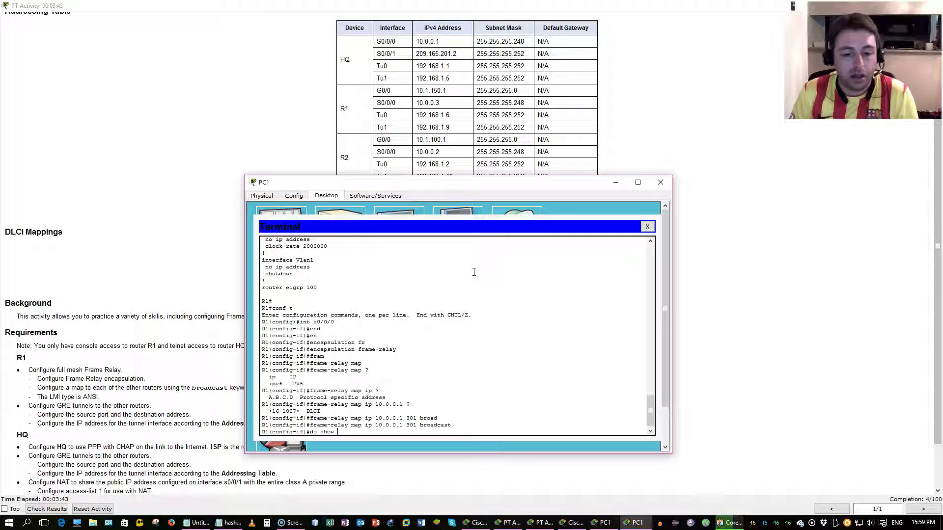
text(run)
key(Return)
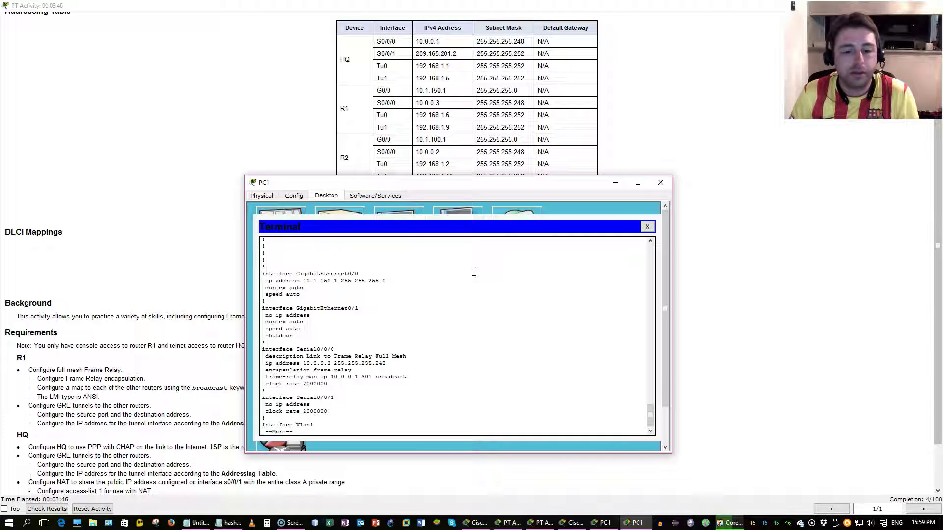
key(space)
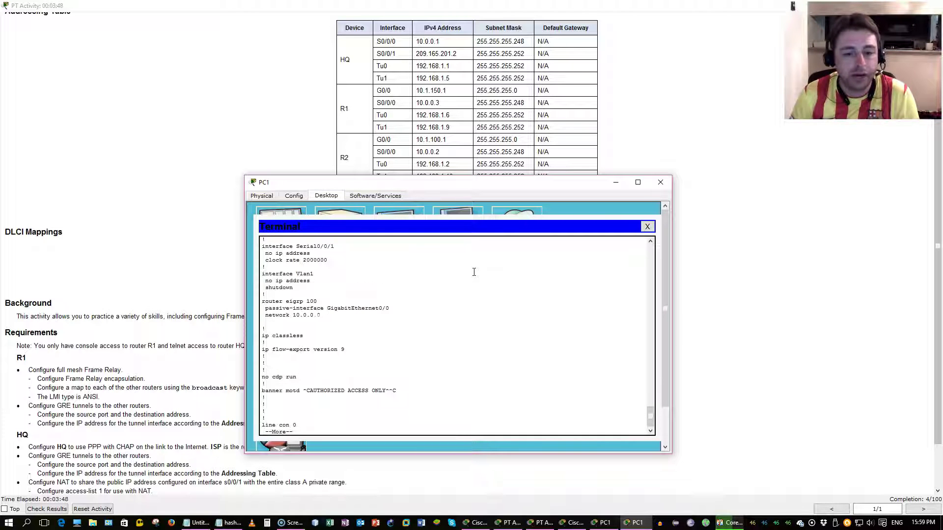
scroll(474, 272, up, 4)
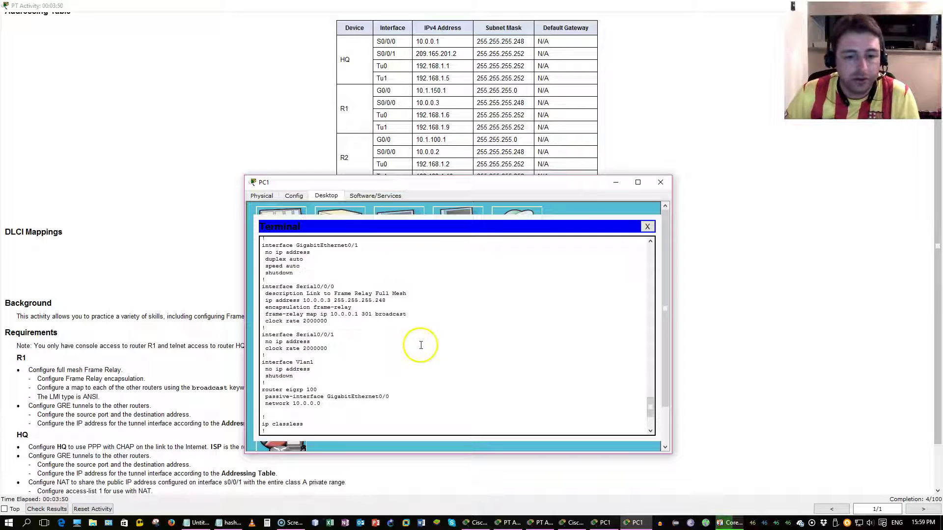
drag(407, 315, 264, 314)
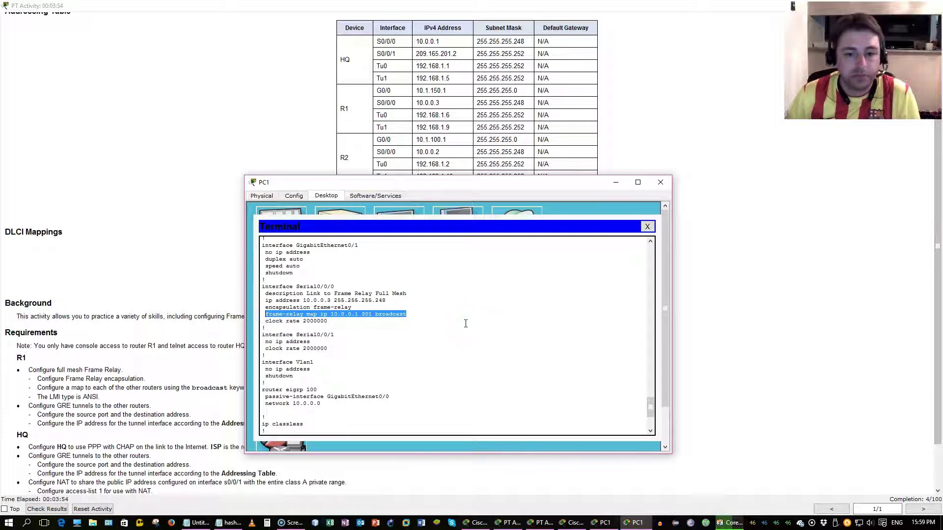
key(ctrl+c)
key(q)
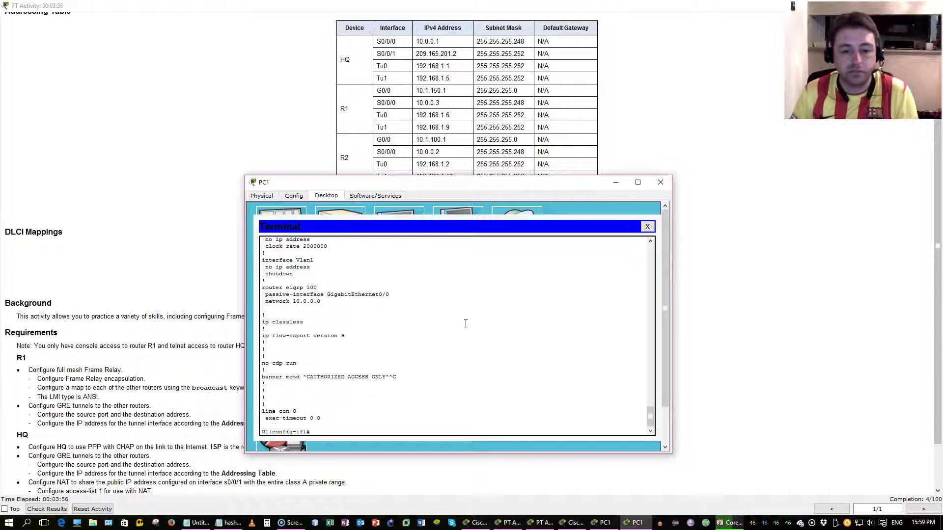
Step: Add frame-relay map ip 10.0.0.2 302 broadcast for R2 on R1's Serial0/0/0
text(fram)
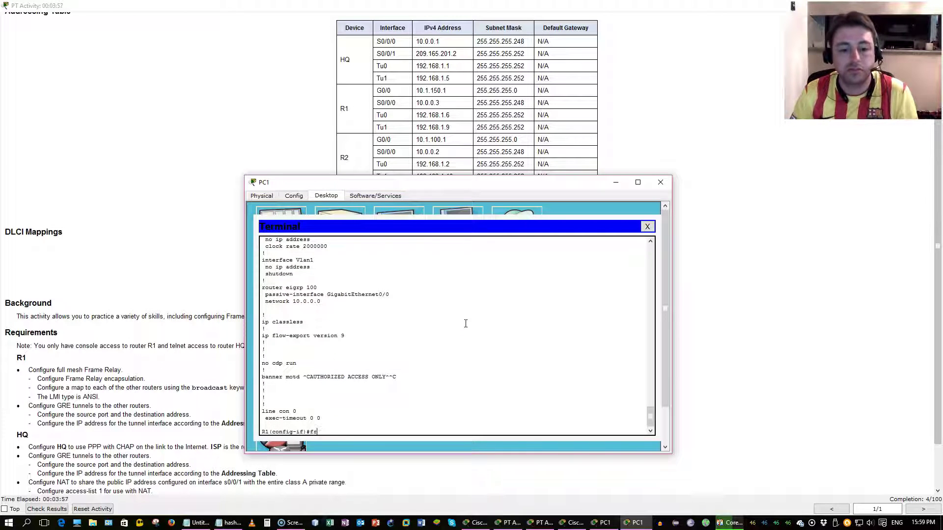
key(Tab)
text(m)
key(Tab)
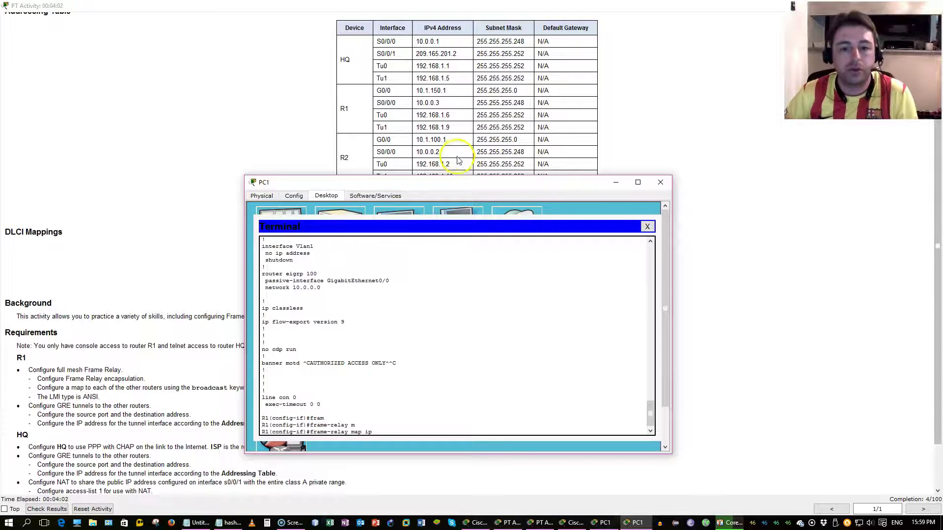
drag(439, 151, 418, 148)
text(ip 10.)
key(alt+Tab)
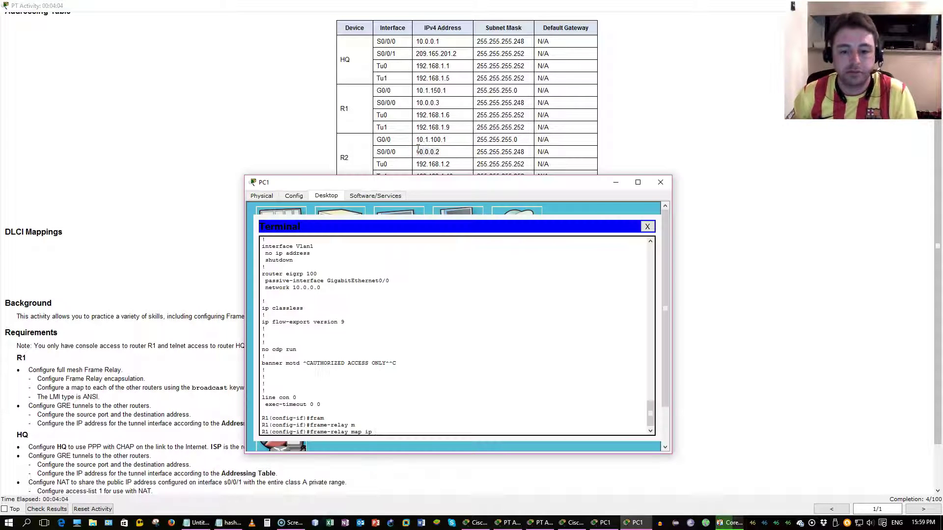
text(0.0.0.2)
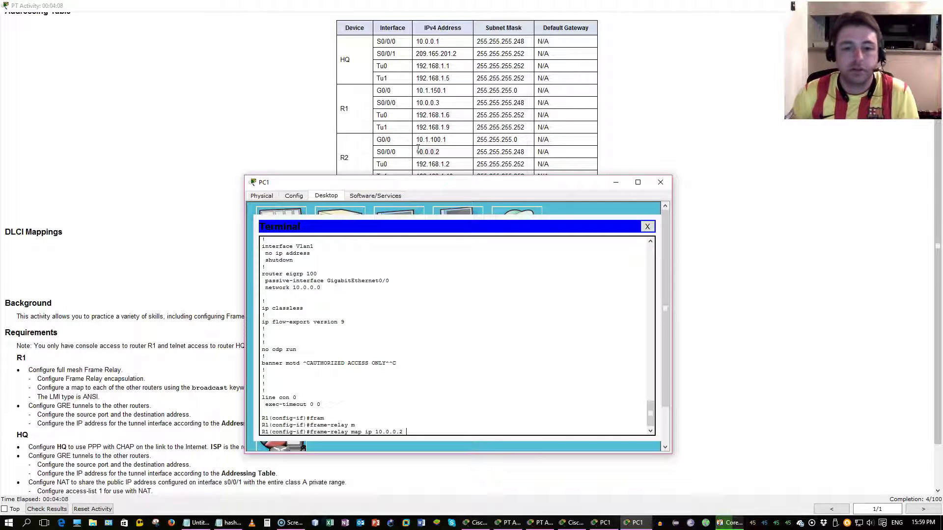
mouse_move(482, 184)
mouse_down()
mouse_move(486, 293)
mouse_move(491, 180)
mouse_up()
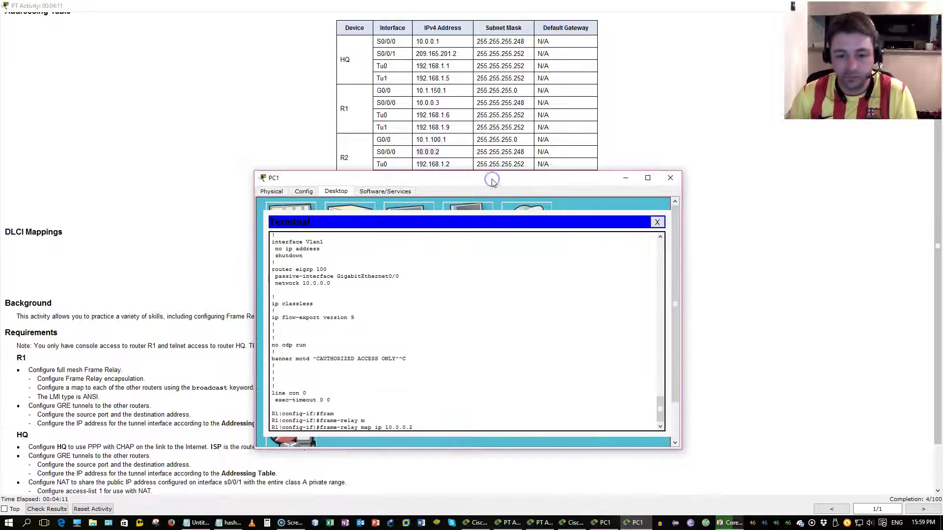
text(302 bro)
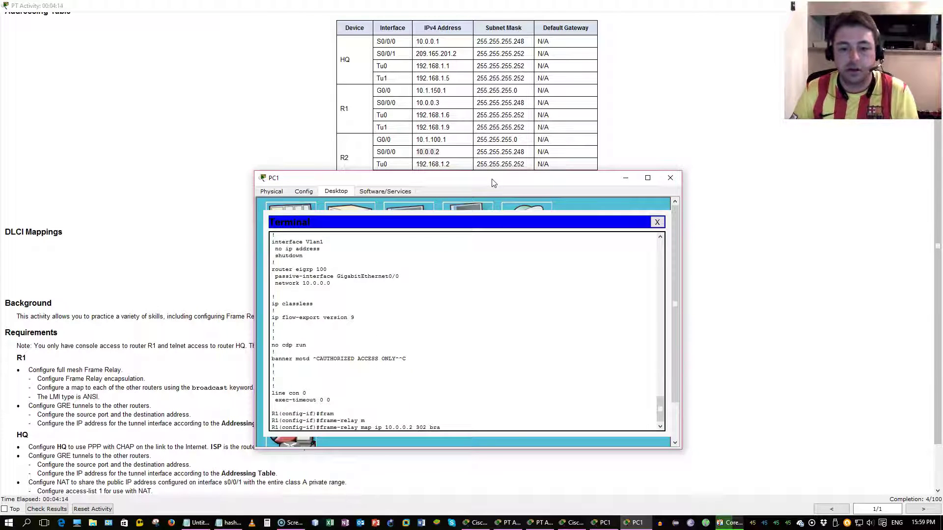
key(Tab)
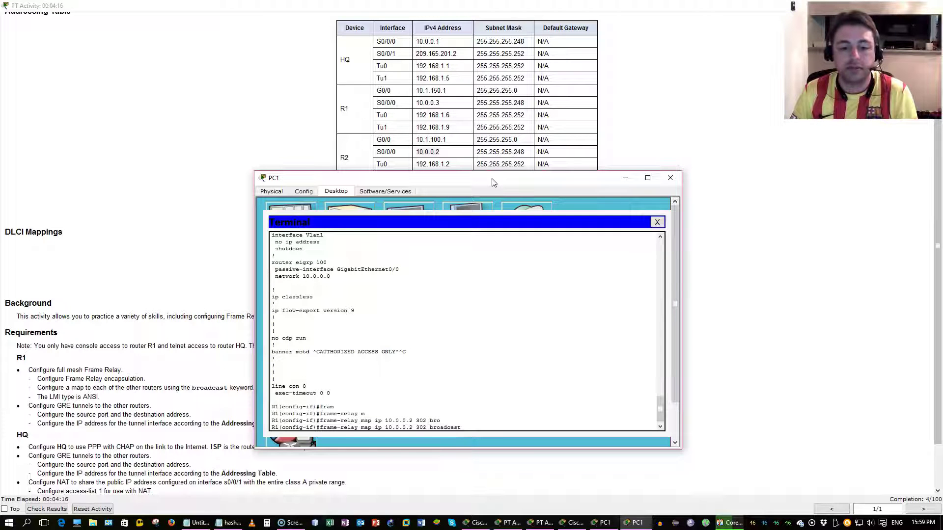
key(Return)
Step: Save R1's configuration with do wr and exit to global configuration mode
text(do wr)
key(Return)
text(exi)
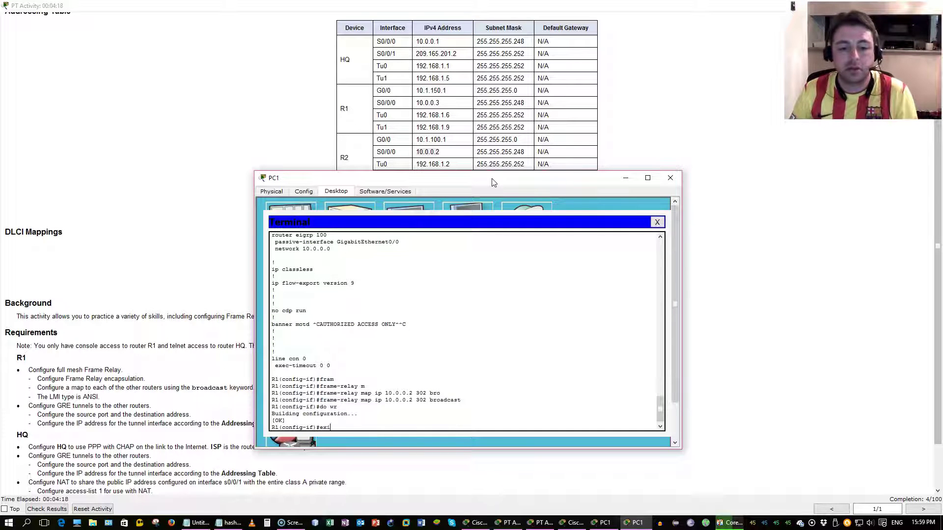
key(Return)
Step: Enter interface configuration for R1's Tunnel0
text(int)
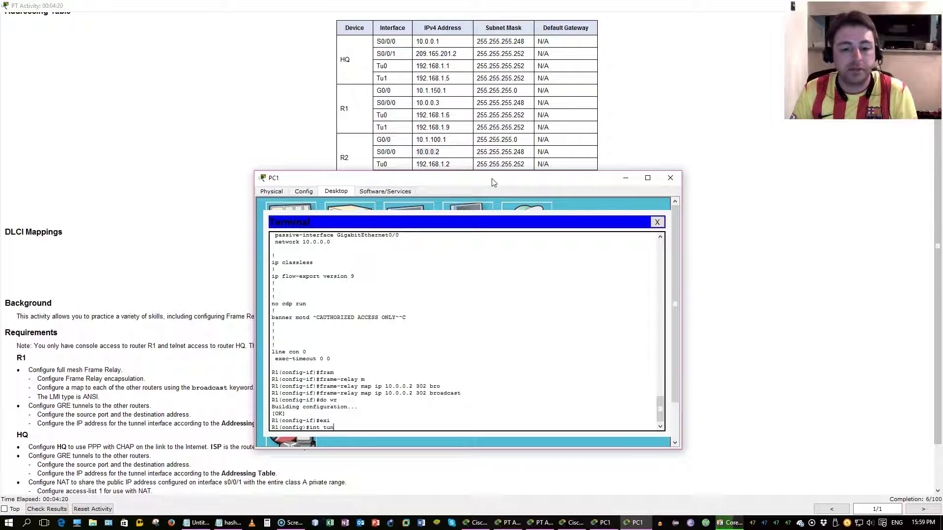
text( tun)
key(Tab)
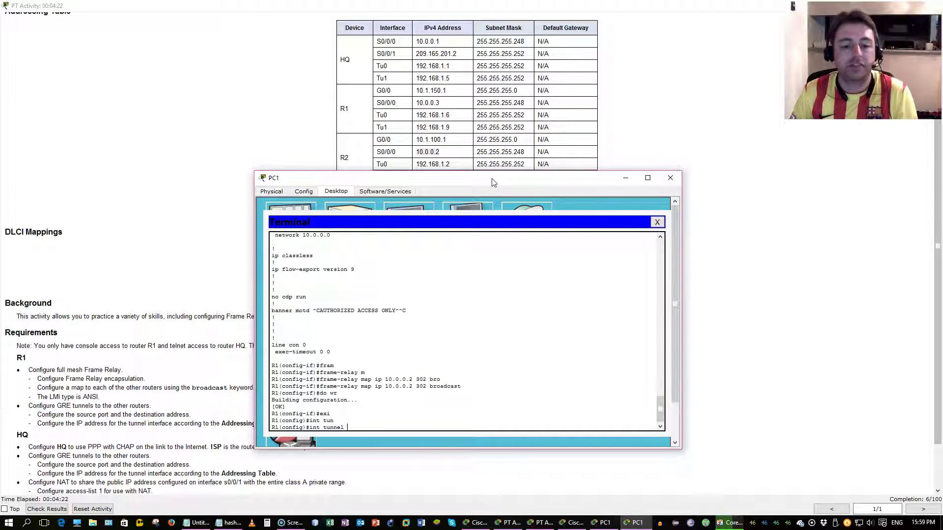
text(0)
key(Return)
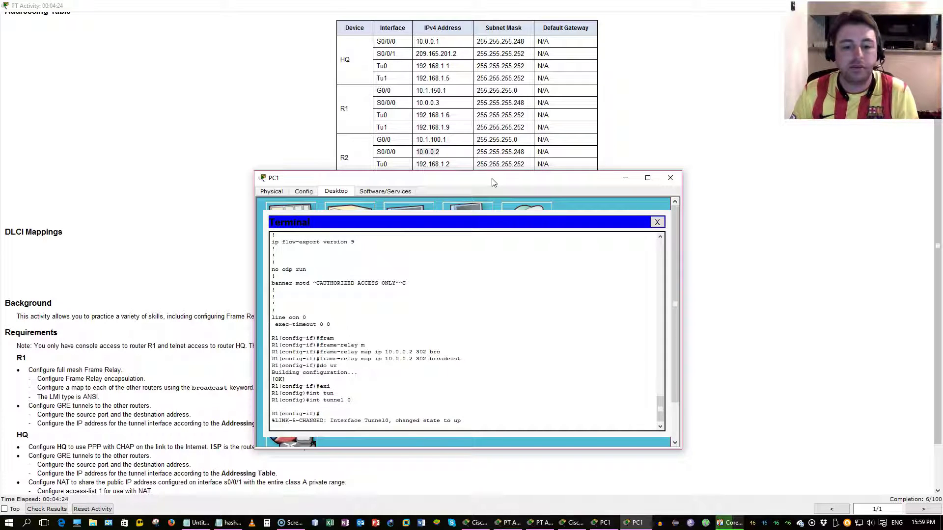
Step: Assign Tunnel0 the address 192.168.1.6 255.255.255.252 from the addressing table
text(ip add)
key(Tab)
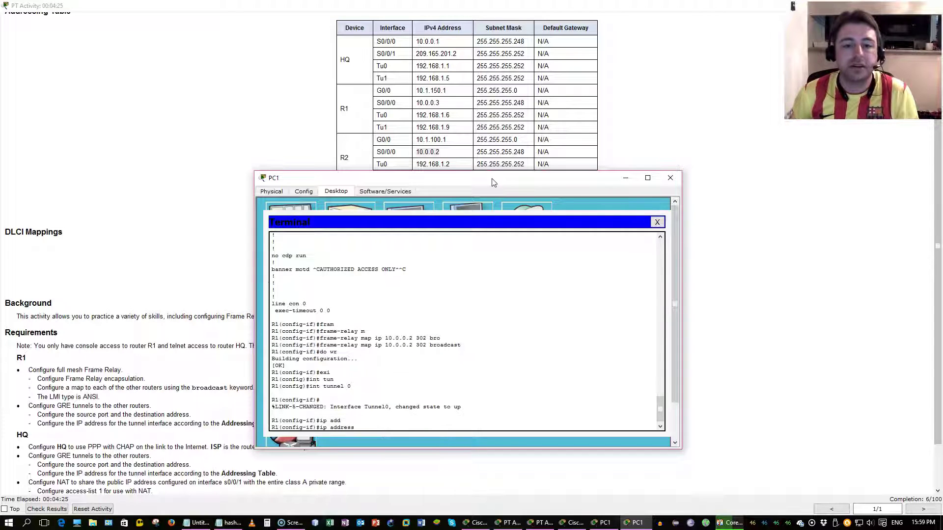
click(380, 114)
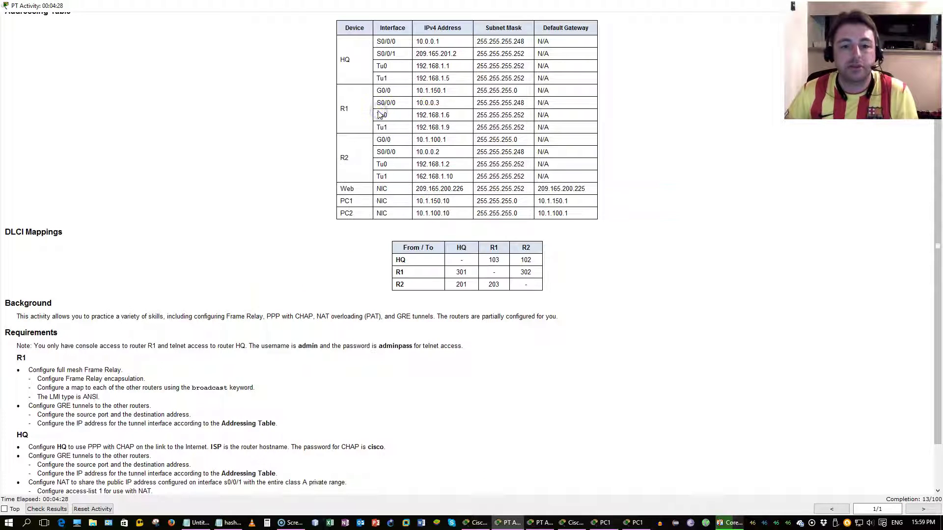
drag(380, 114, 444, 129)
key(alt+Tab)
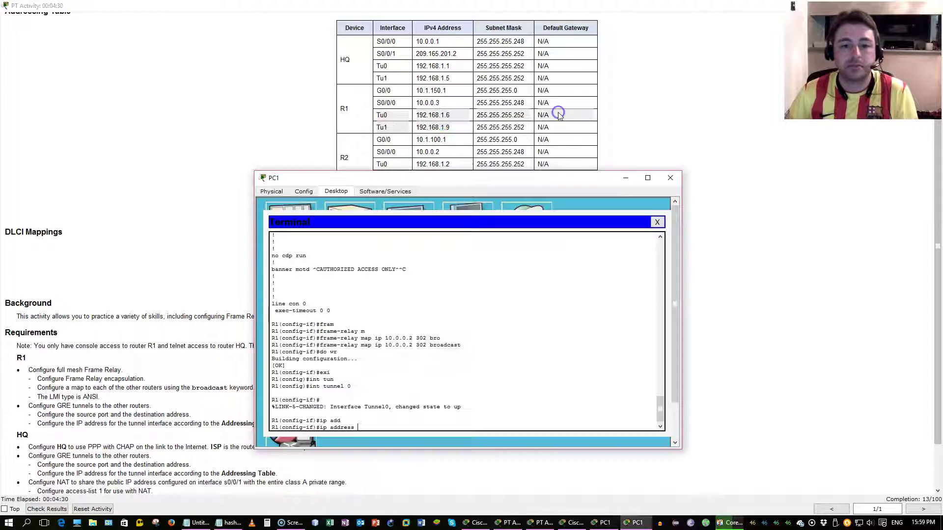
click(623, 104)
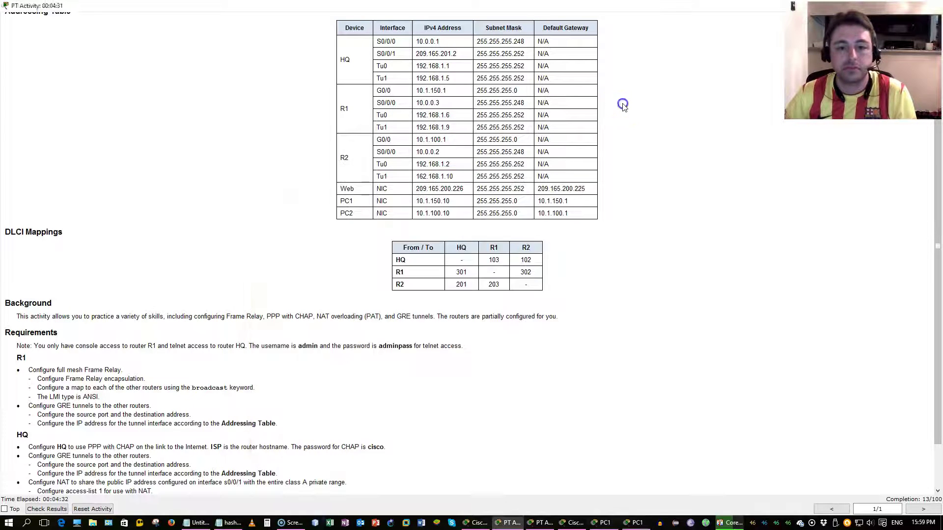
key(alt+Tab)
text(192.168.1.6 255)
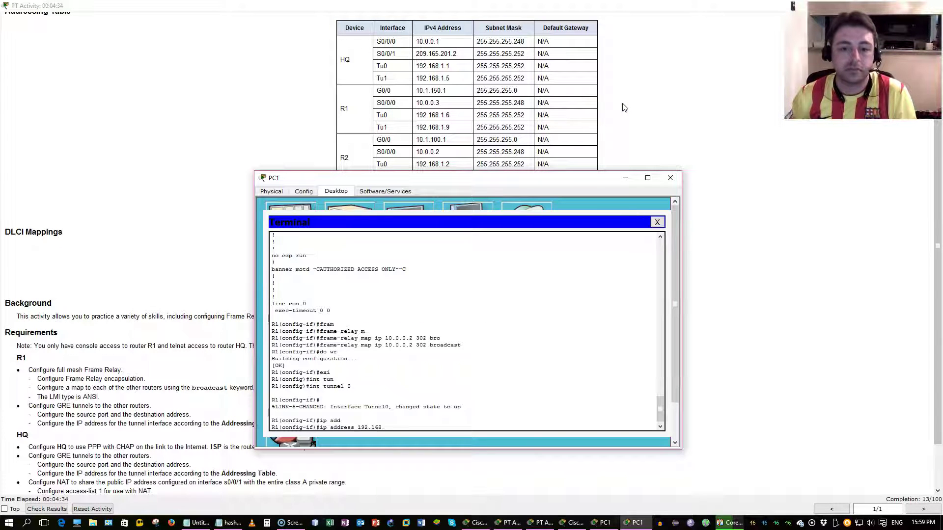
text(.25)
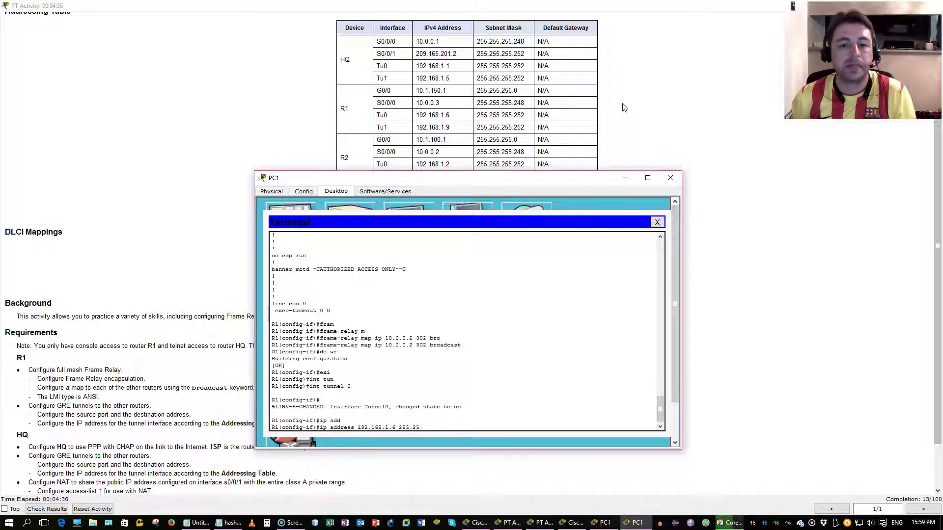
text(5.255.252)
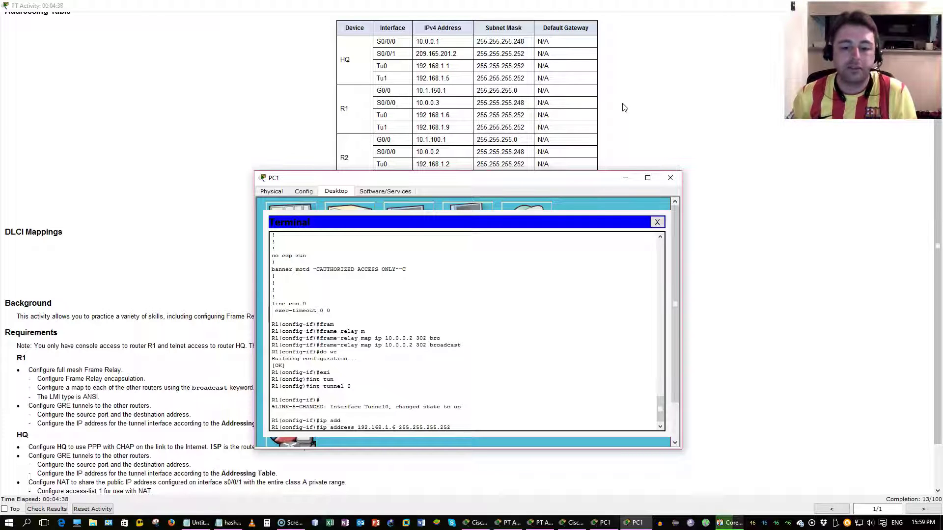
key(Return)
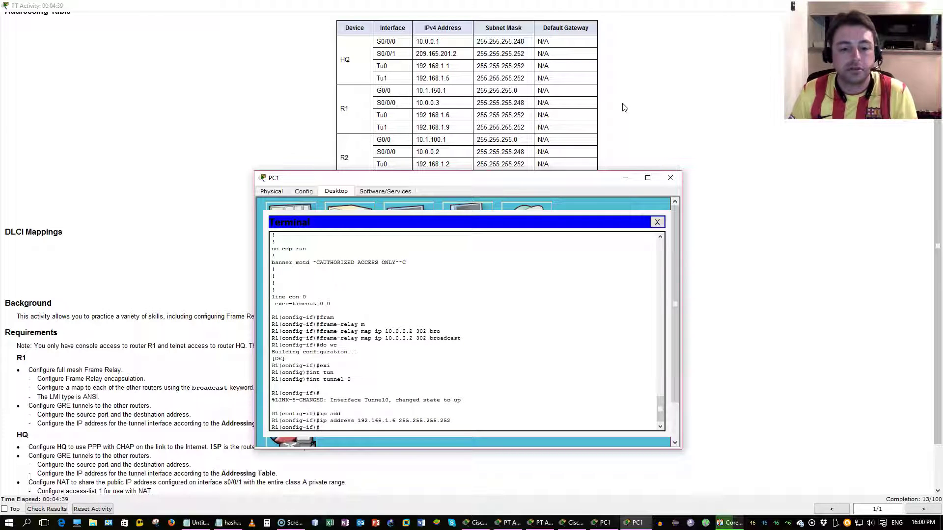
Step: Set Tunnel0's tunnel source to S0/0/0
text(tunn)
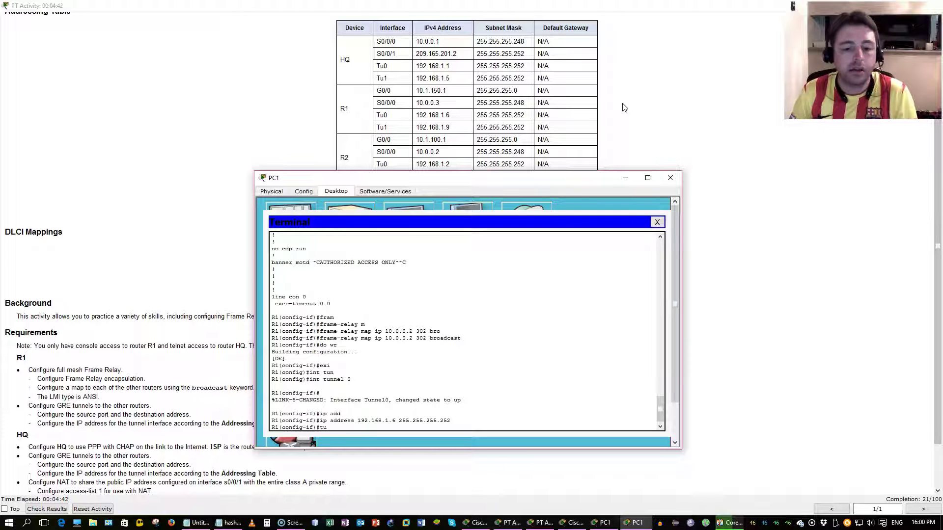
key(Tab)
text(sou)
key(Tab)
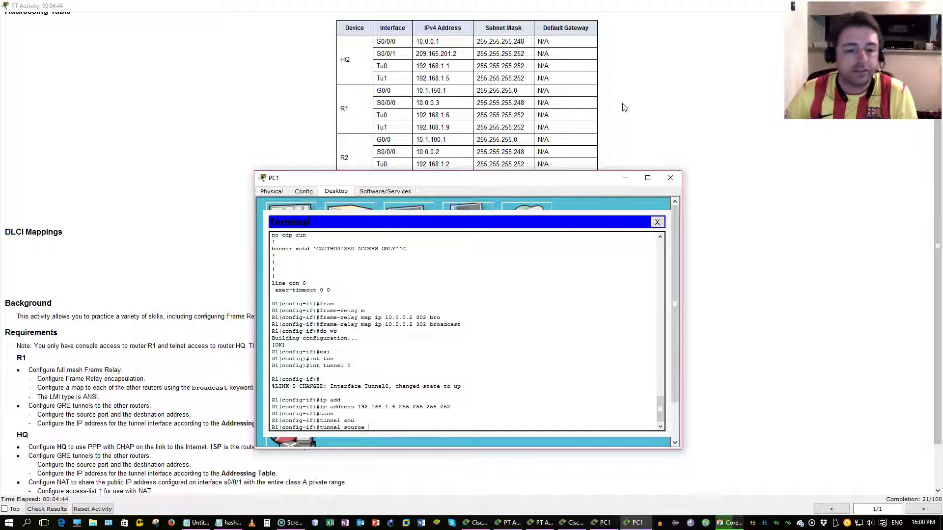
click(104, 412)
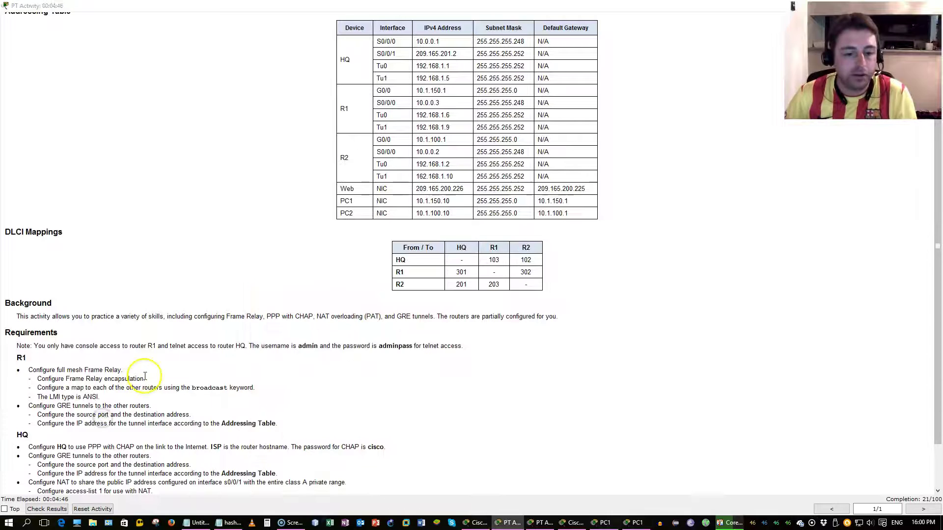
key(alt+Tab)
text(s0/0)
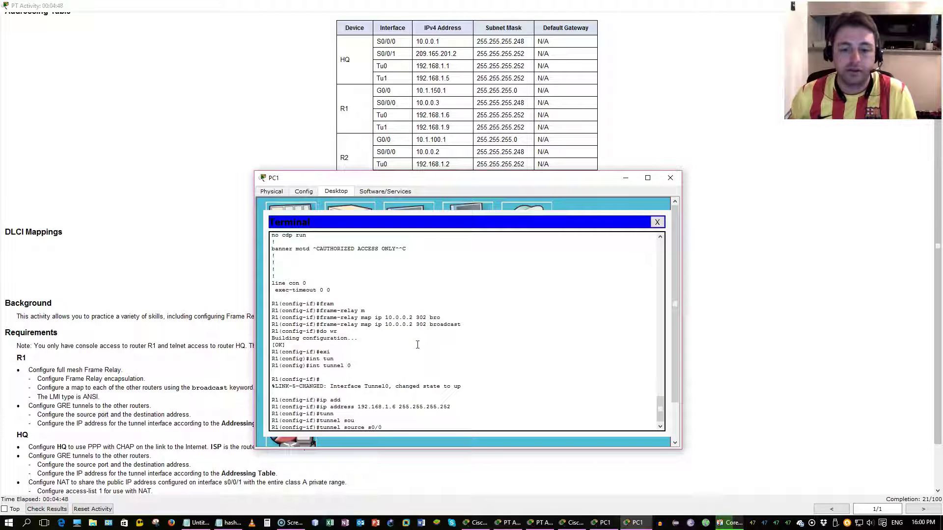
text(/0)
key(Return)
Step: Set Tunnel0's tunnel destination to 10.0.0.1
text(tunn)
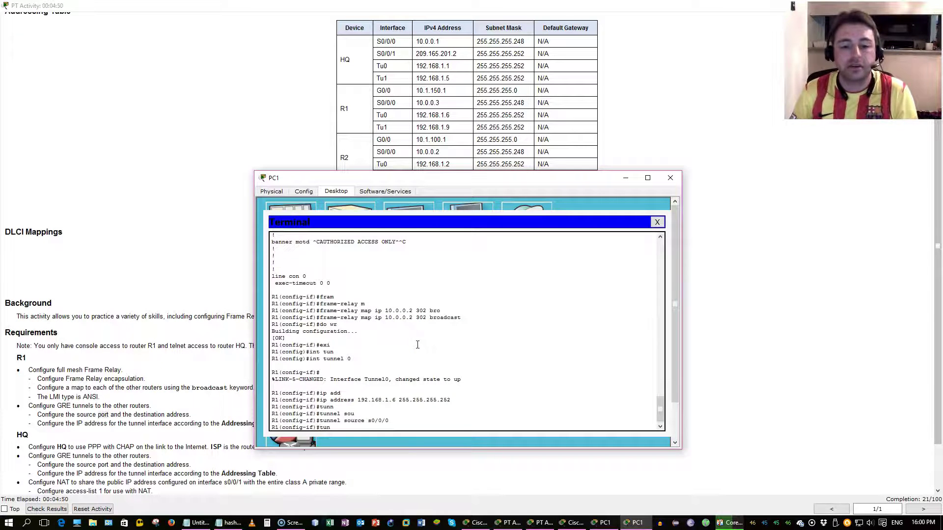
key(Tab)
click(205, 421)
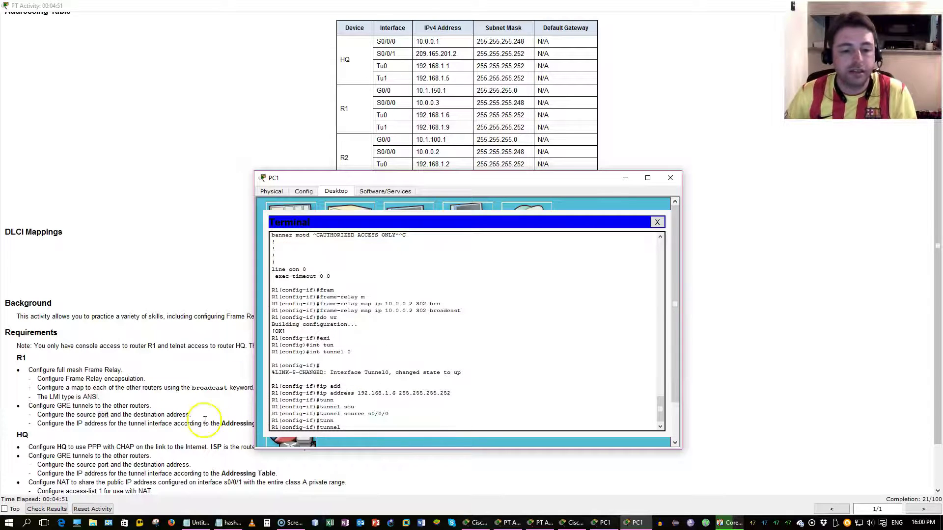
double_click(170, 415)
key(alt+Tab)
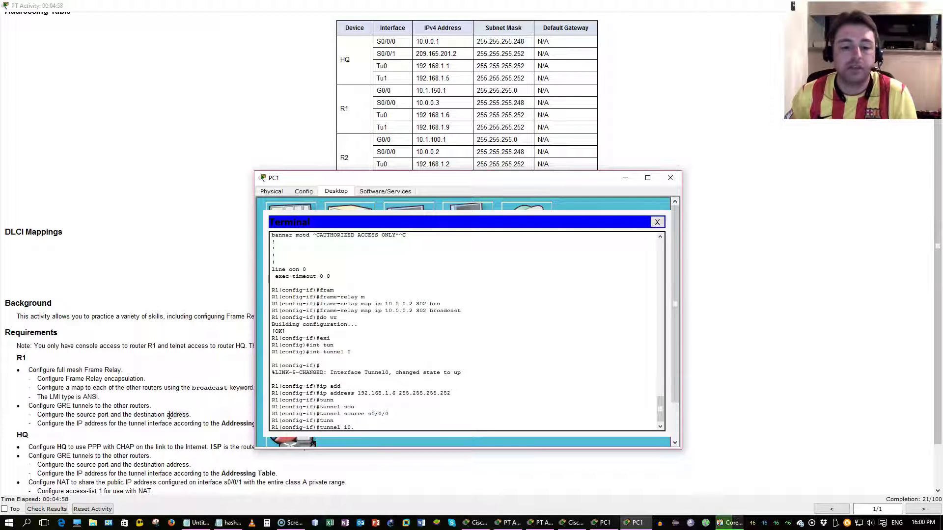
text(10..)
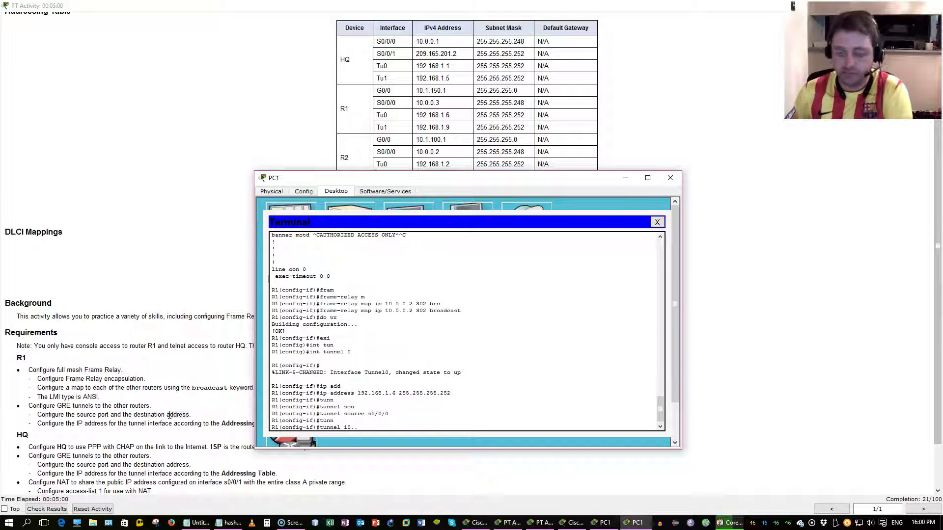
key(BackSpace)
text(0.0.1)
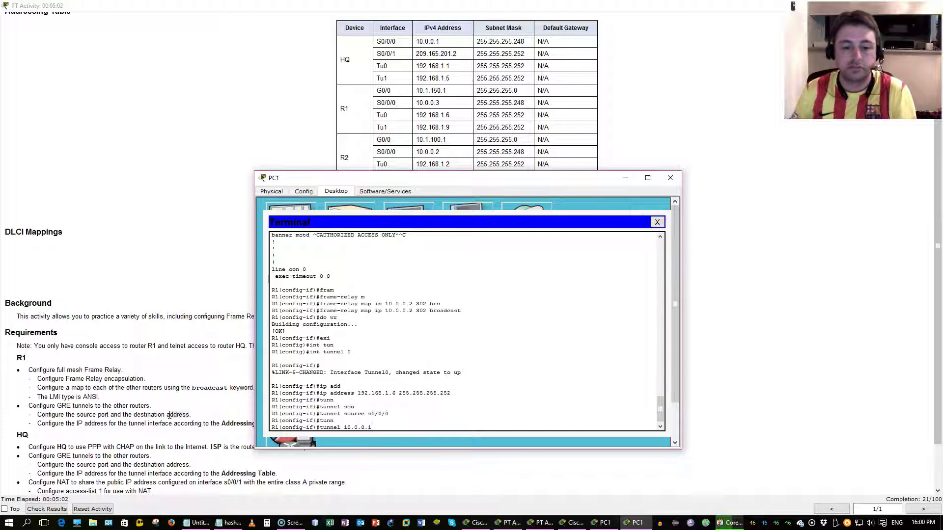
text( ?)
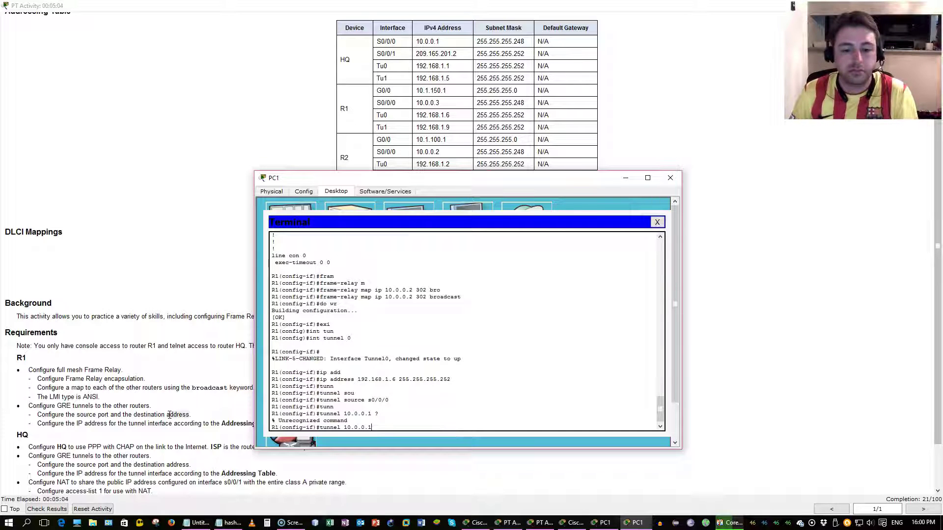
key(BackSpace)
key(BackSpace)
key(BackSpace)
key(BackSpace)
key(BackSpace)
key(BackSpace)
key(BackSpace)
key(BackSpace)
text(d)
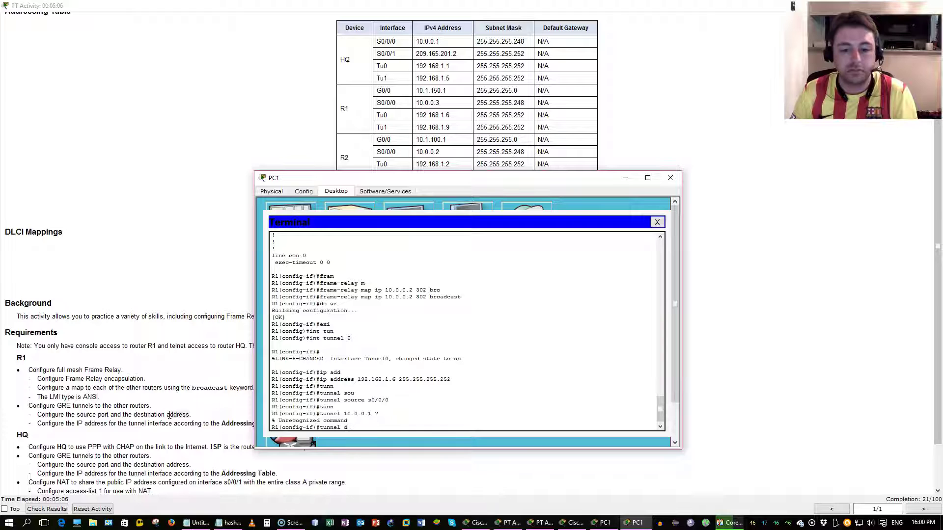
text(es)
key(Tab)
text(10.0.0.1)
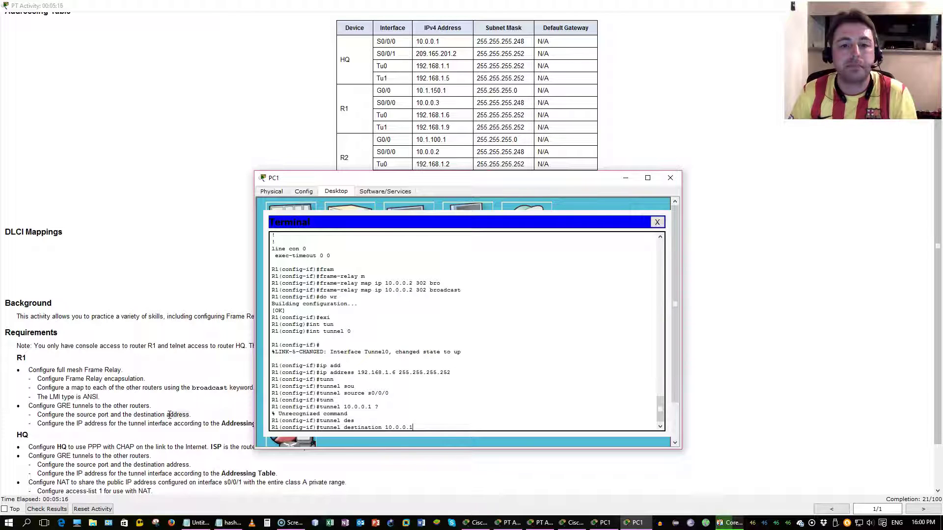
key(Return)
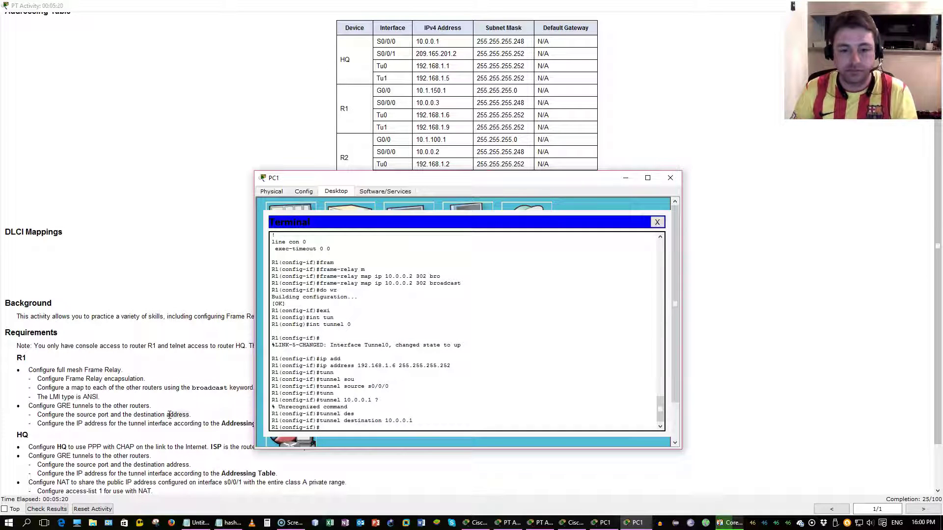
Step: Enable Tunnel0 with no shutdown and exit interface configuration
text(int )
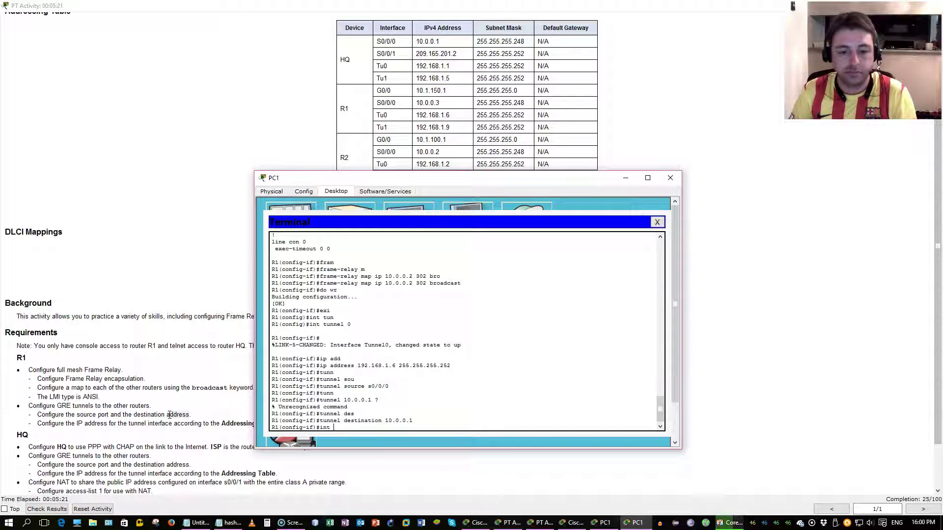
text(tun)
key(Return)
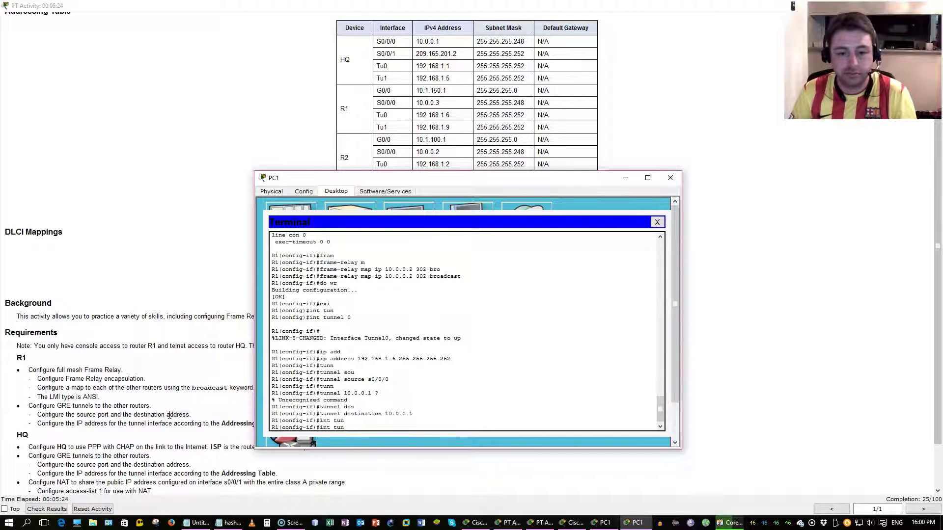
text(int)
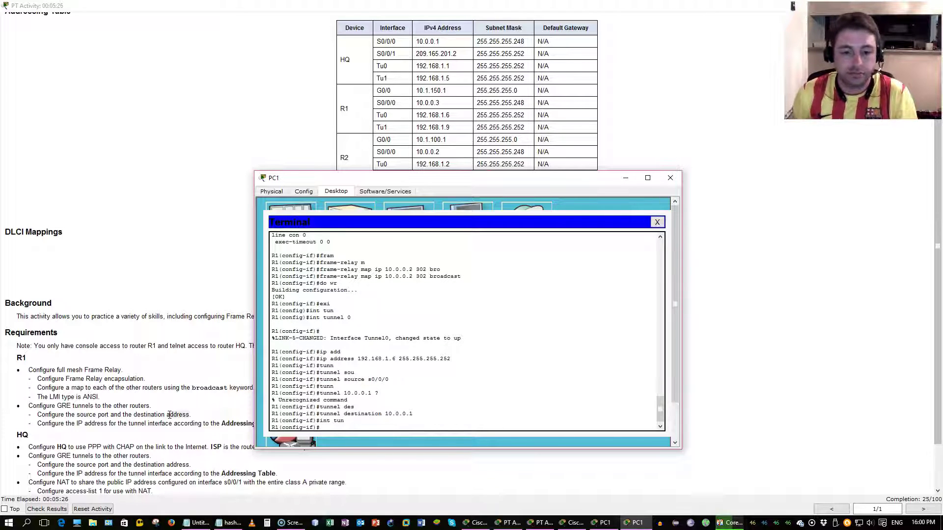
key(Up)
key(Up)
key(Up)
key(Up)
key(Up)
key(Up)
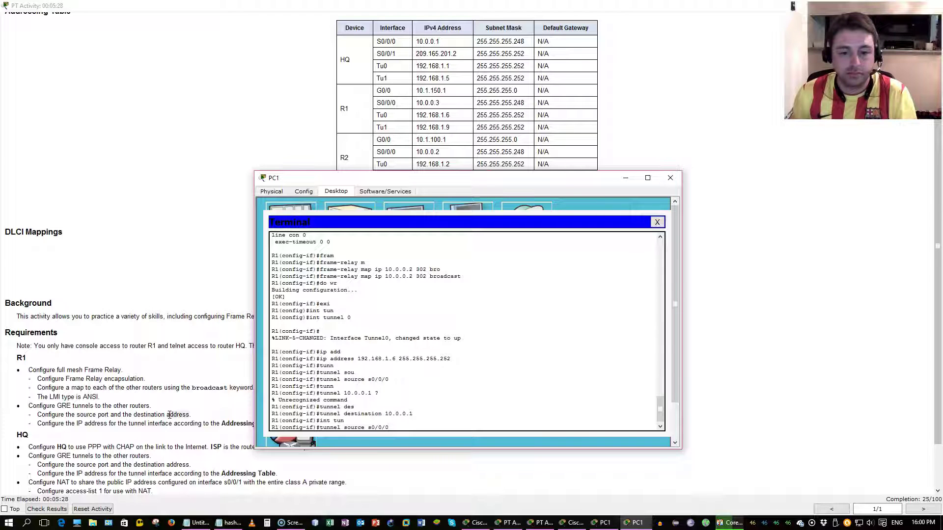
key(Down)
key(Down)
key(Down)
key(Down)
key(Down)
key(Down)
text(no shut)
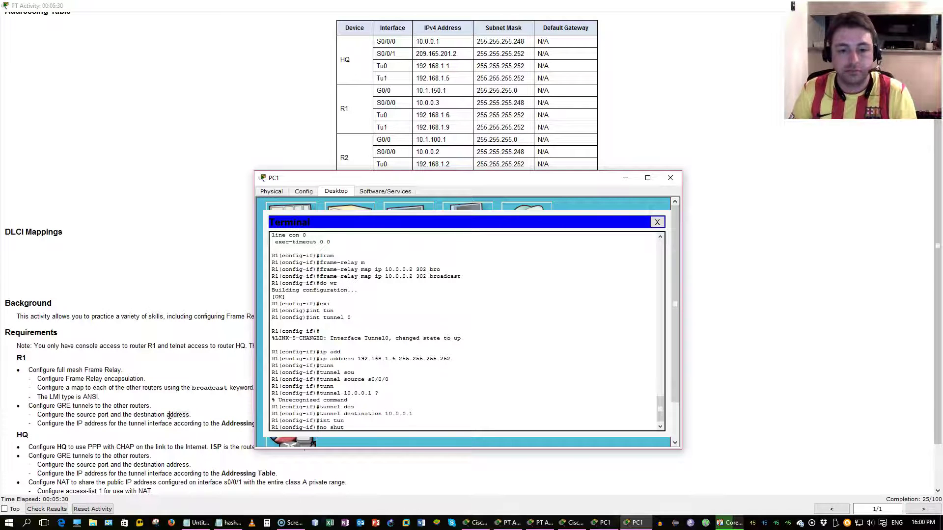
key(Return)
text(e)
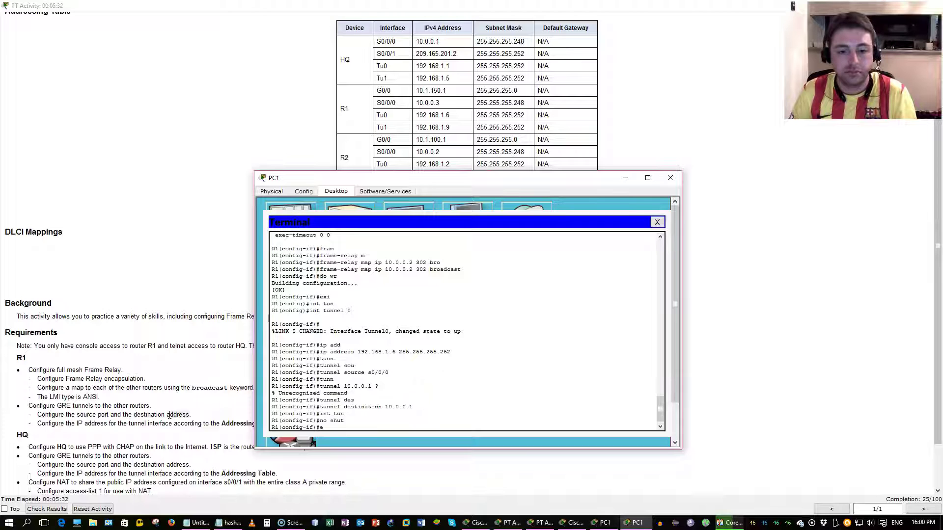
text(xi)
key(Return)
Step: Enter interface Tunnel1 and set its tunnel source to S0/0/0
text(int)
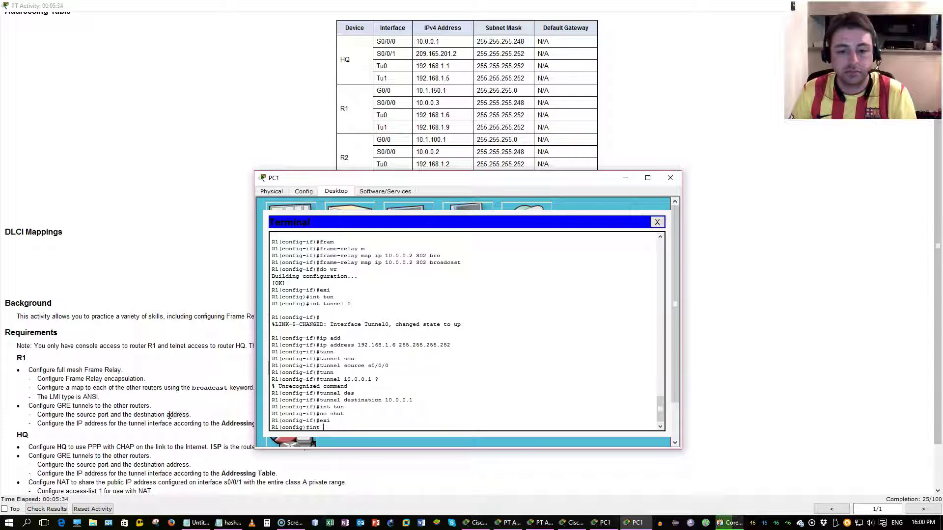
text( tu)
key(Tab)
text(1)
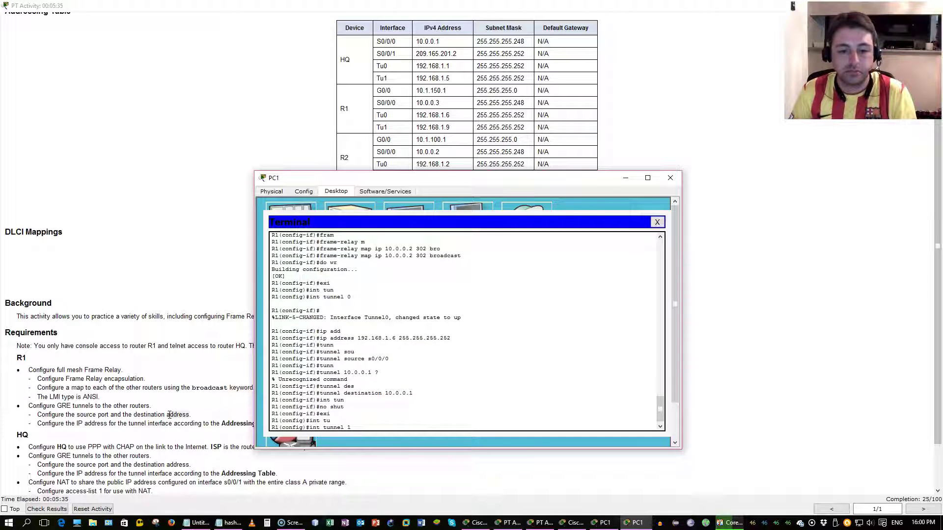
key(Return)
key(Return)
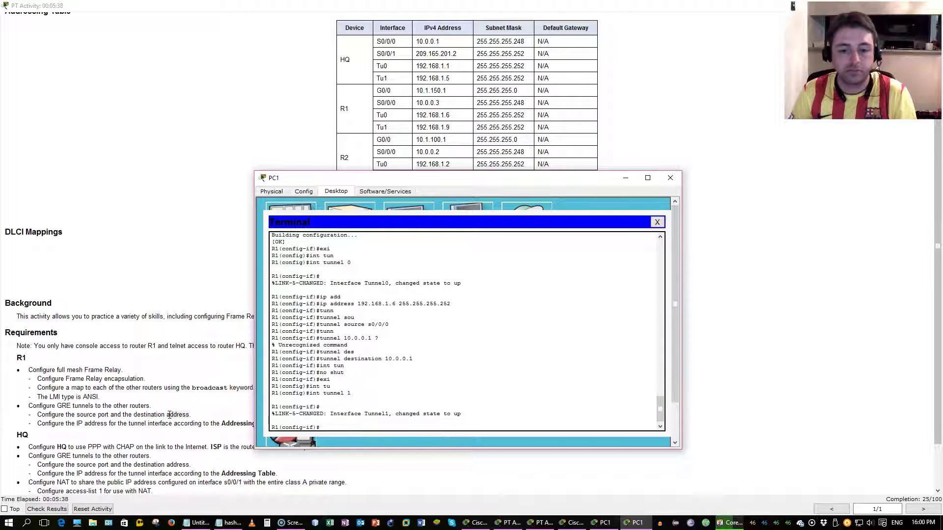
text(tun)
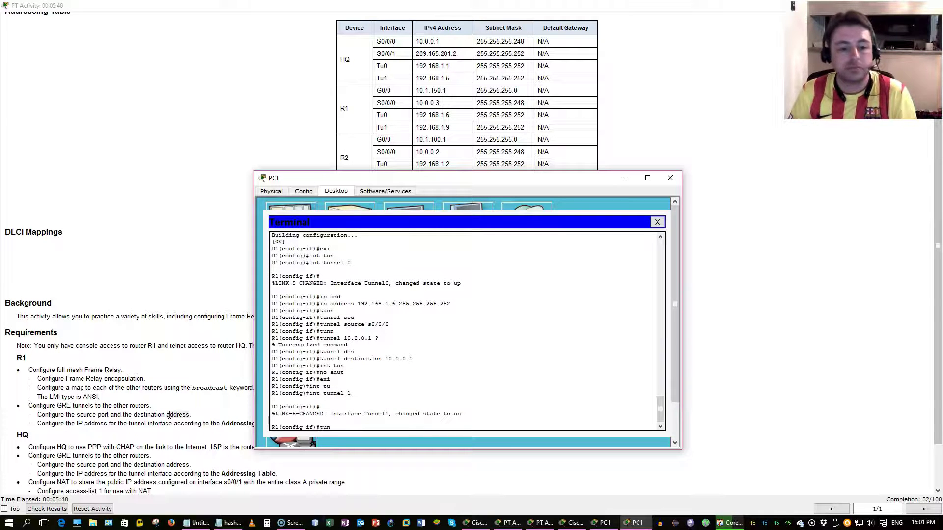
key(Tab)
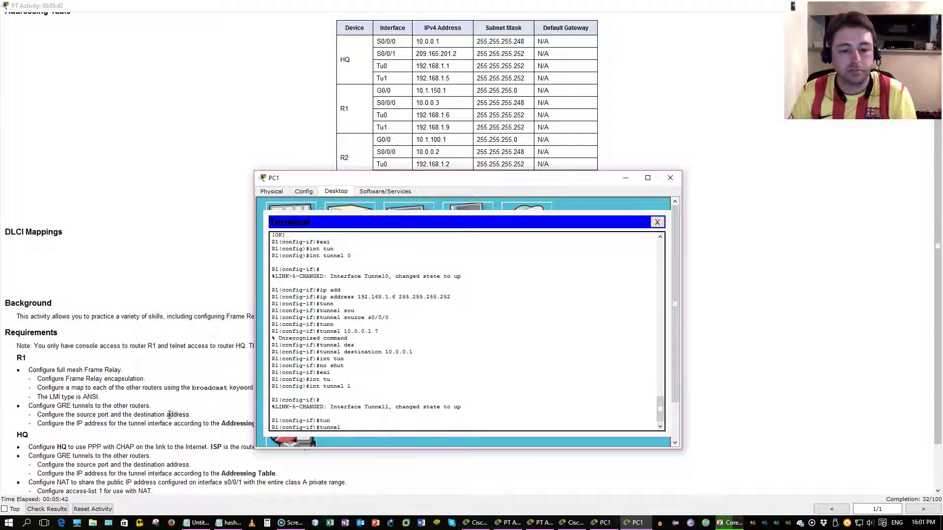
text(sour)
key(Tab)
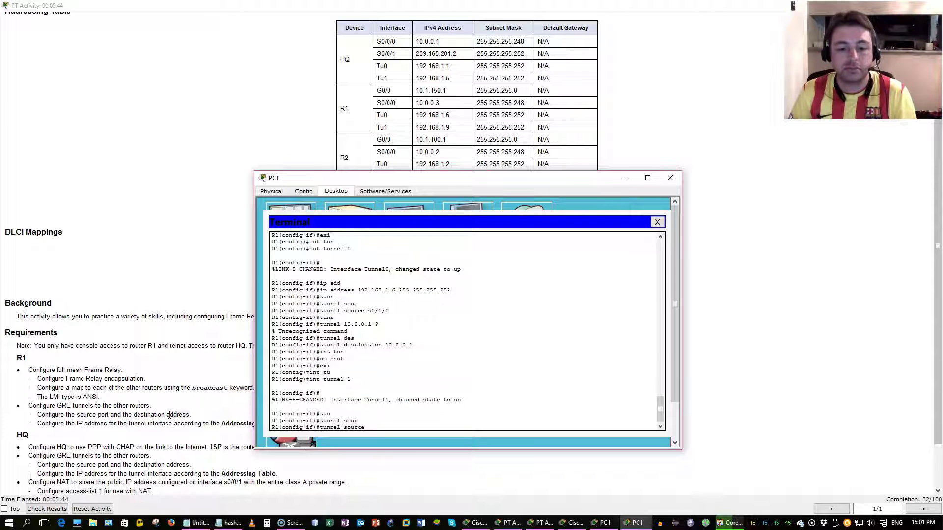
key(Tab)
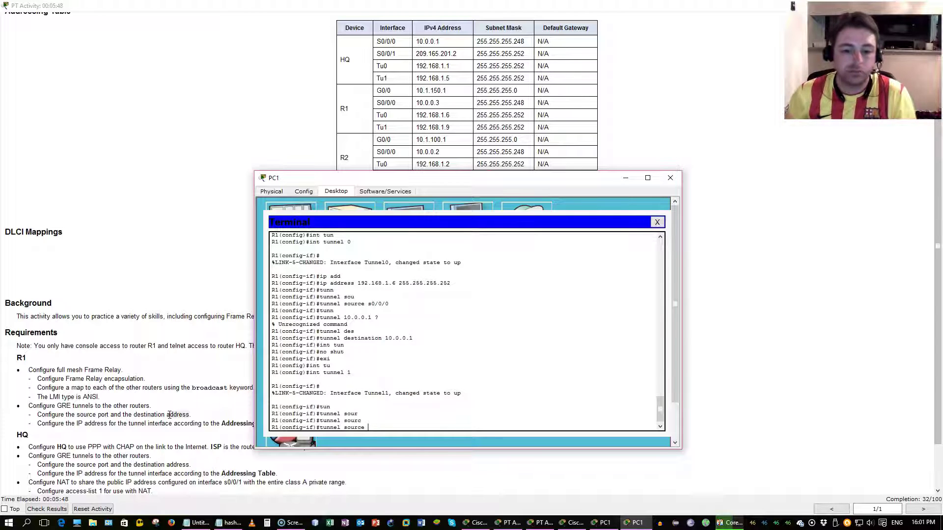
text(s0/0/0)
key(Return)
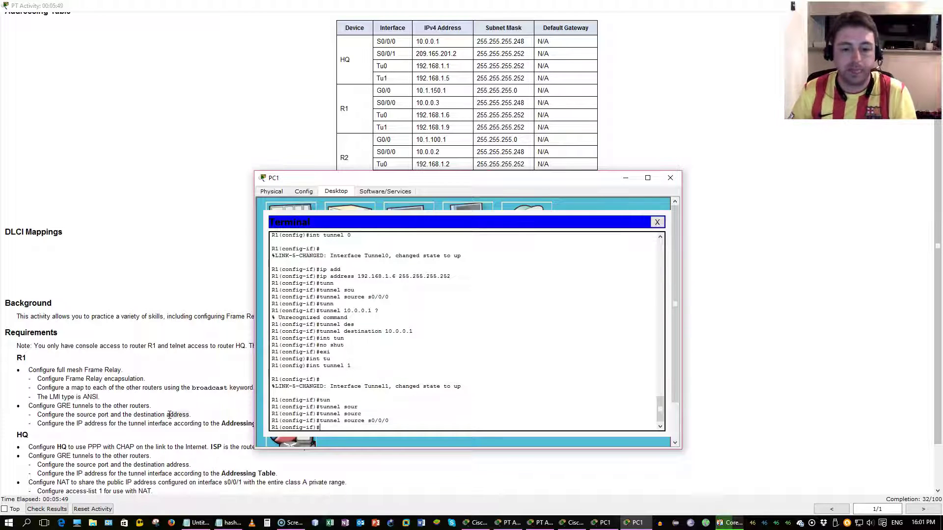
Step: Set Tunnel1's tunnel destination to 10.0.0.2 and exit interface configuration
text(tun)
key(Tab)
text(de)
key(Tab)
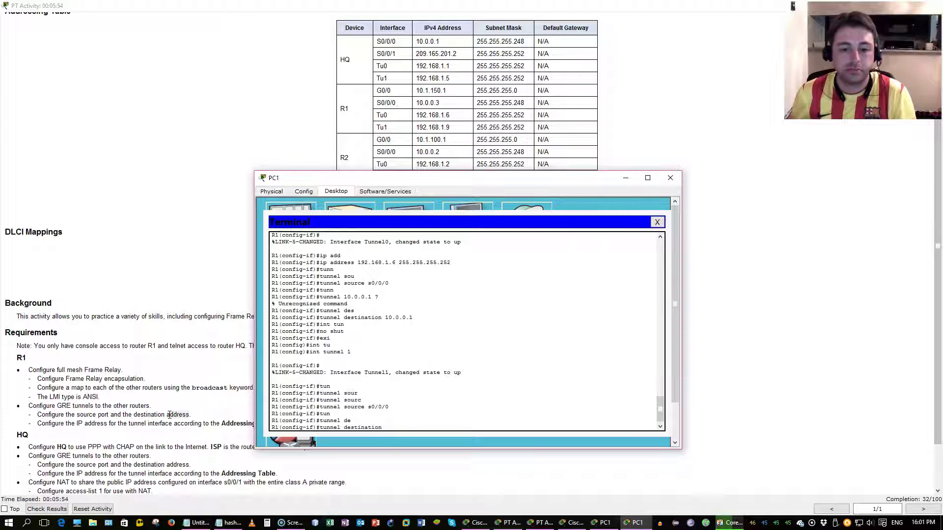
text(10.0.0.2)
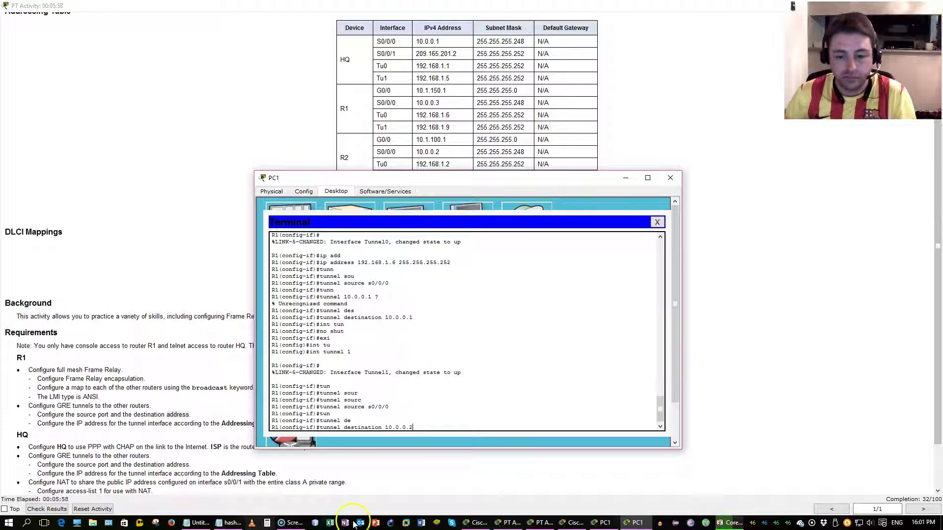
click(486, 524)
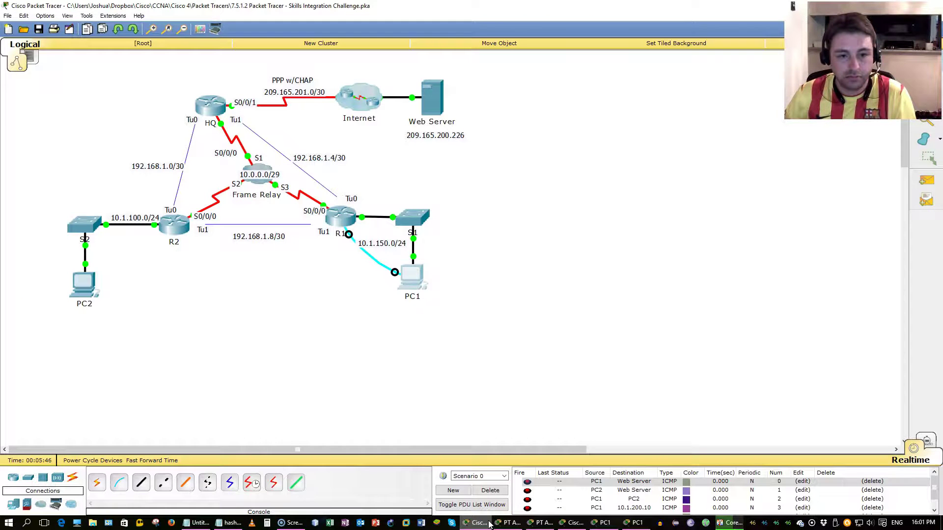
click(489, 524)
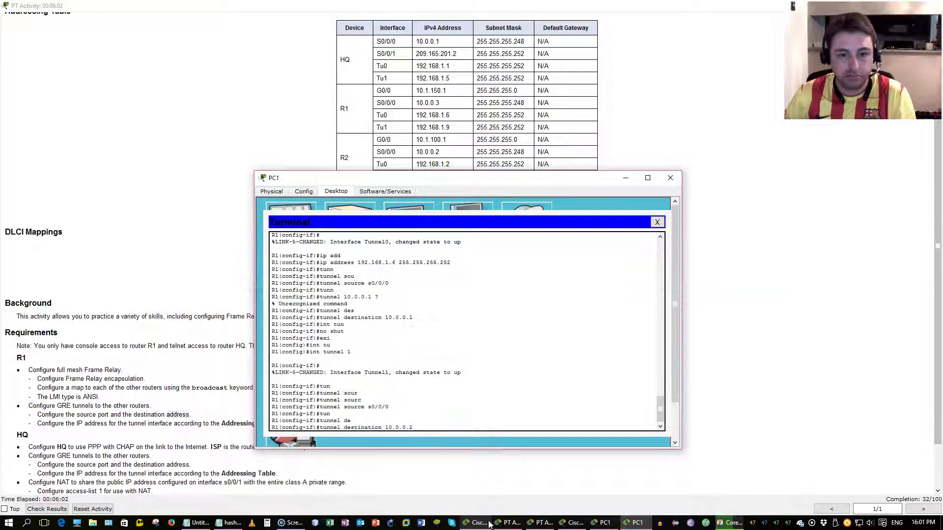
click(454, 417)
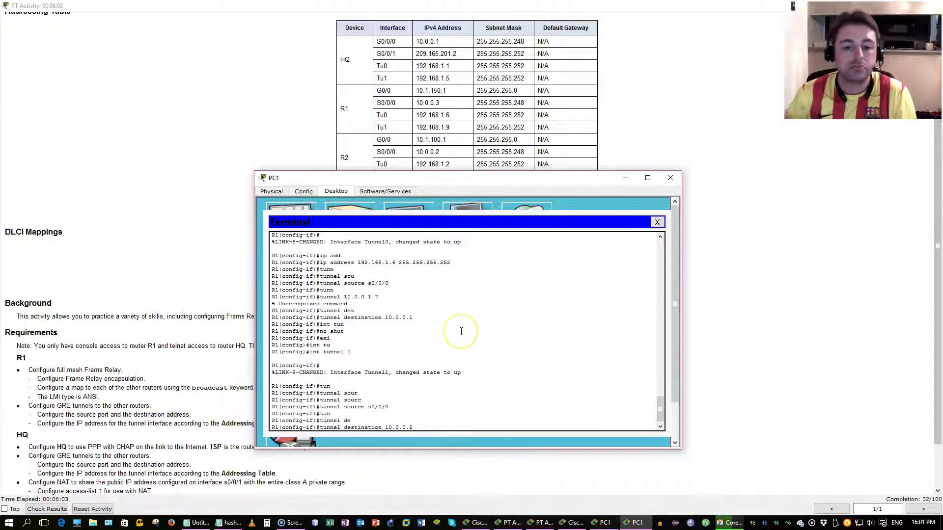
key(Return)
text(exi)
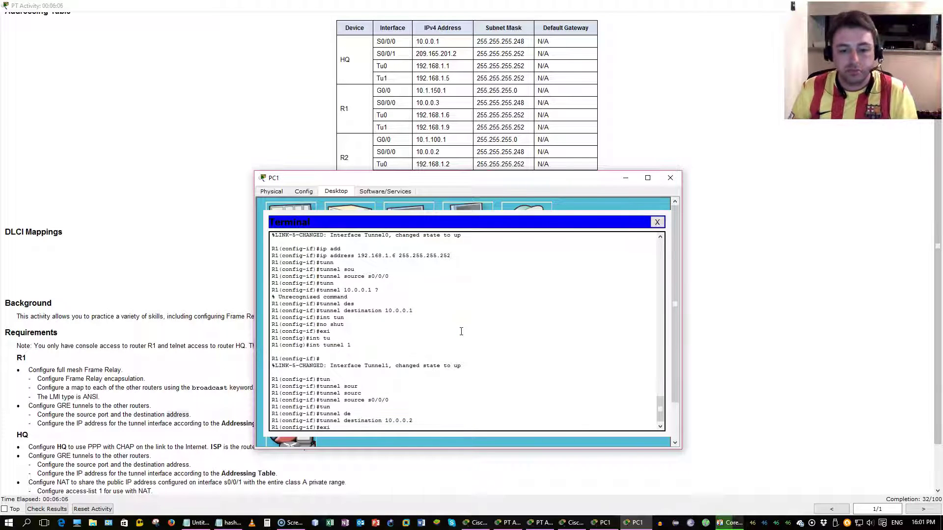
key(Return)
Step: Return to the R1# prompt and list R1's EIGRP neighbors
key(ctrl+z)
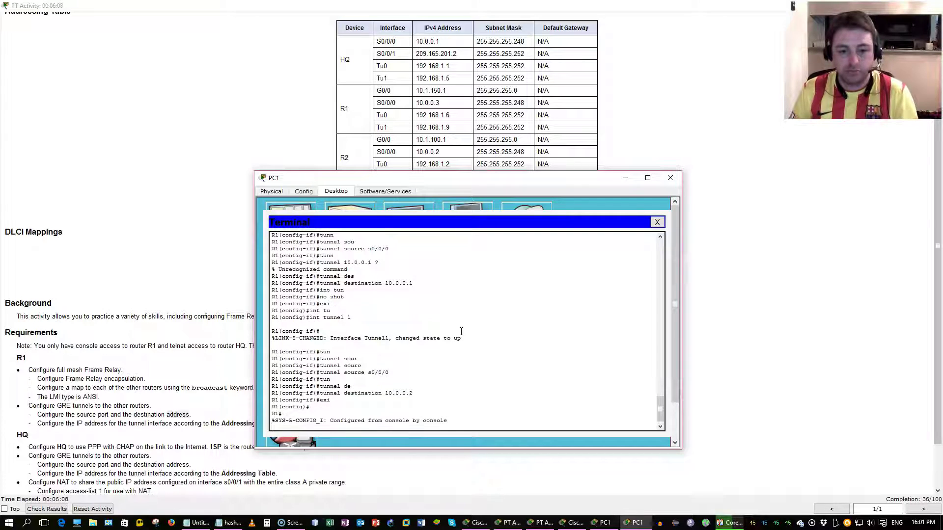
text(show ip e)
key(Tab)
text(i)
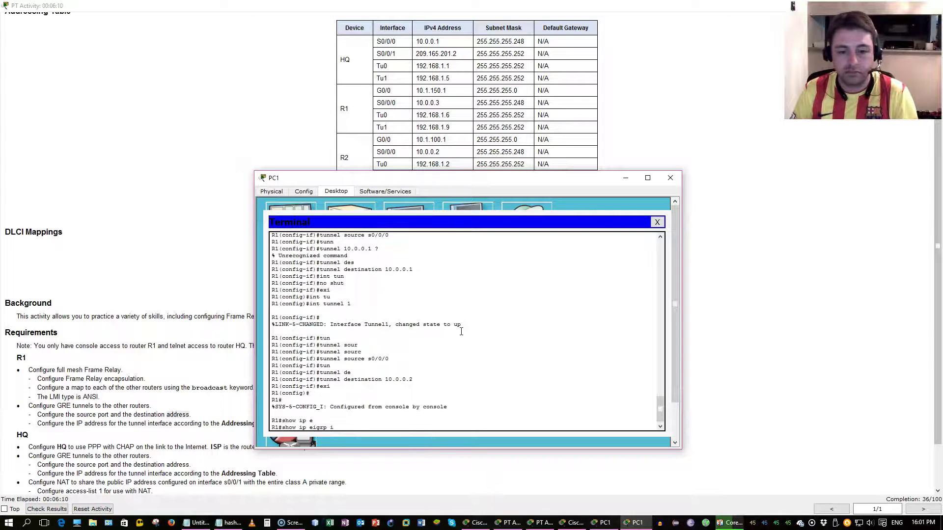
key(BackSpace)
text(n)
key(Tab)
key(Return)
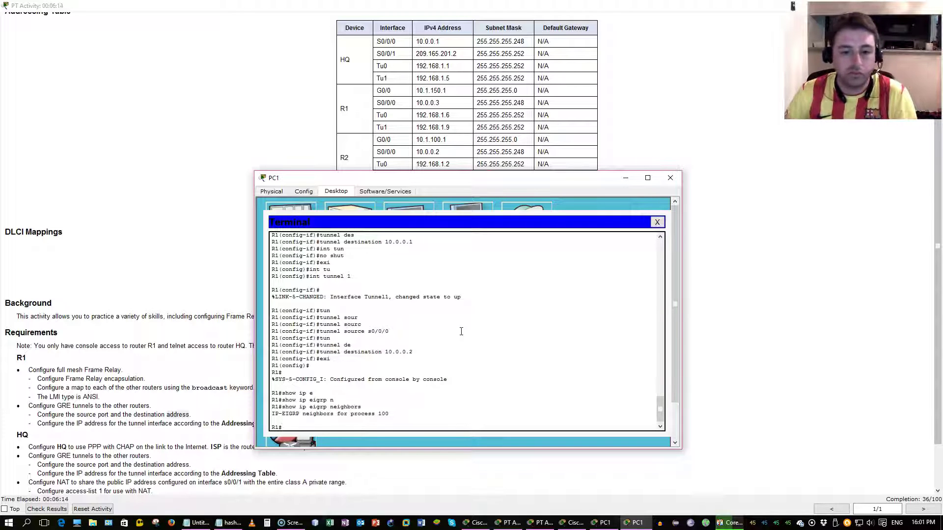
scroll(462, 332, up, 9)
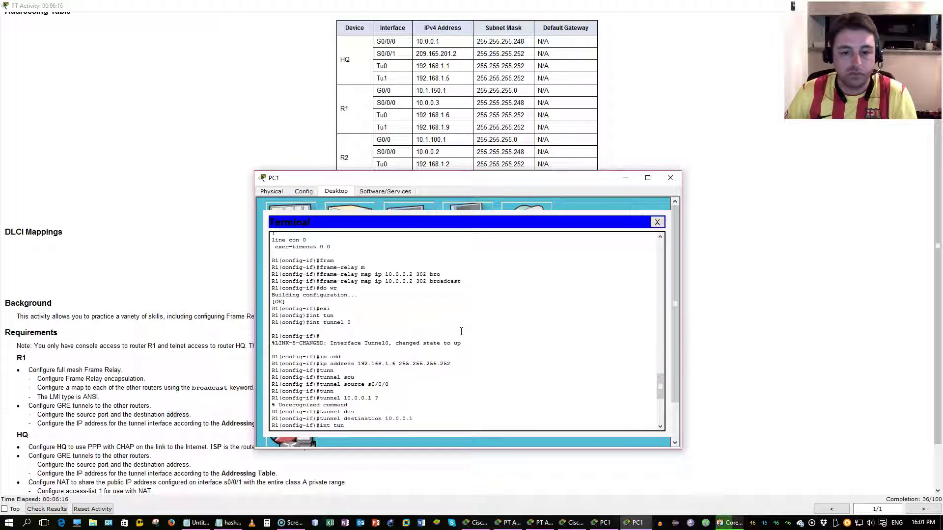
scroll(462, 331, down, 7)
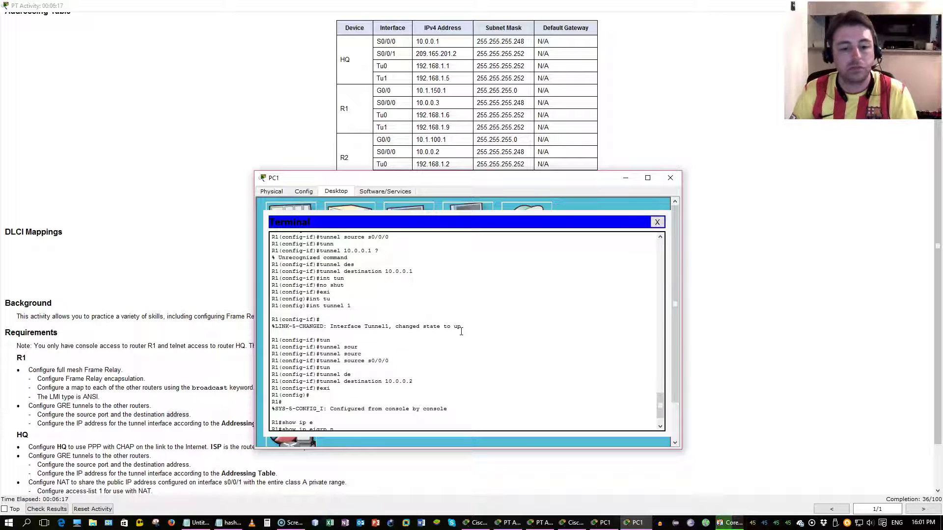
Step: Display R1's running config and find 'no ip address' under Tunnel1
text(sh run)
key(Return)
key(space)
key(space)
key(space)
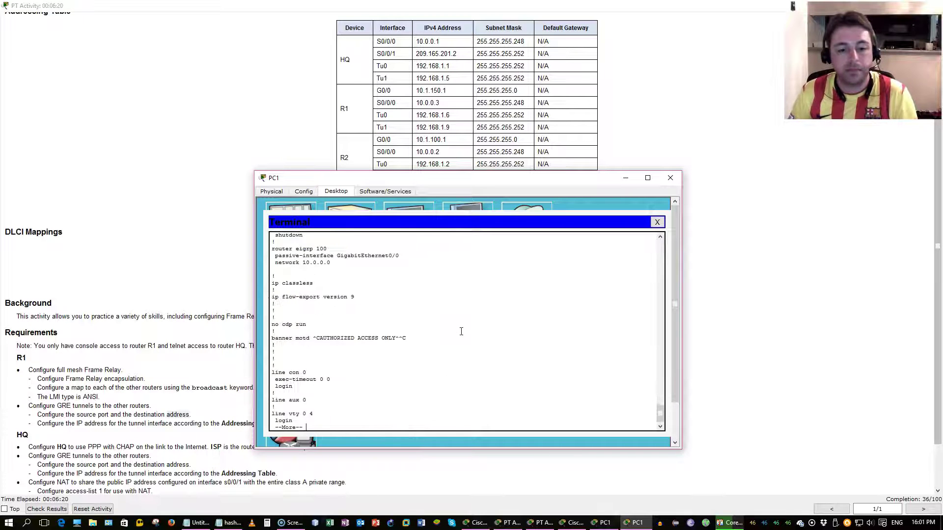
key(space)
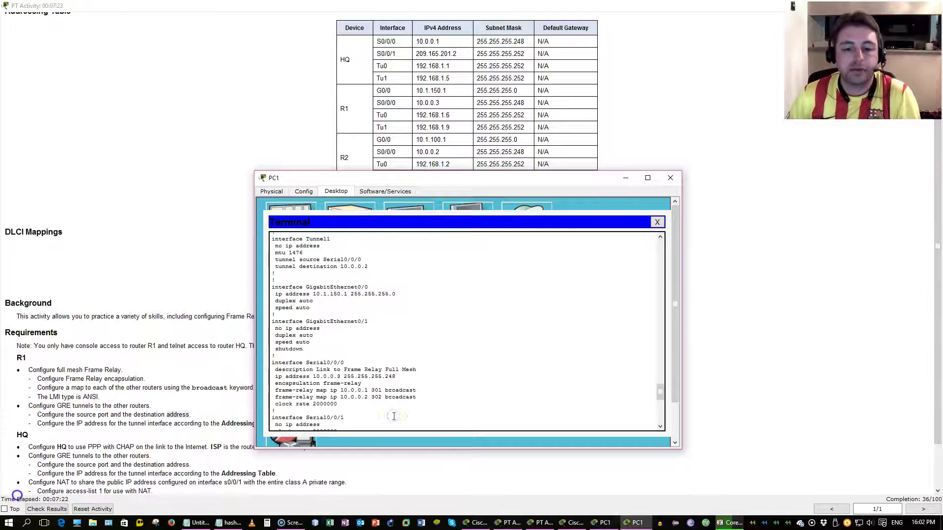
click(394, 416)
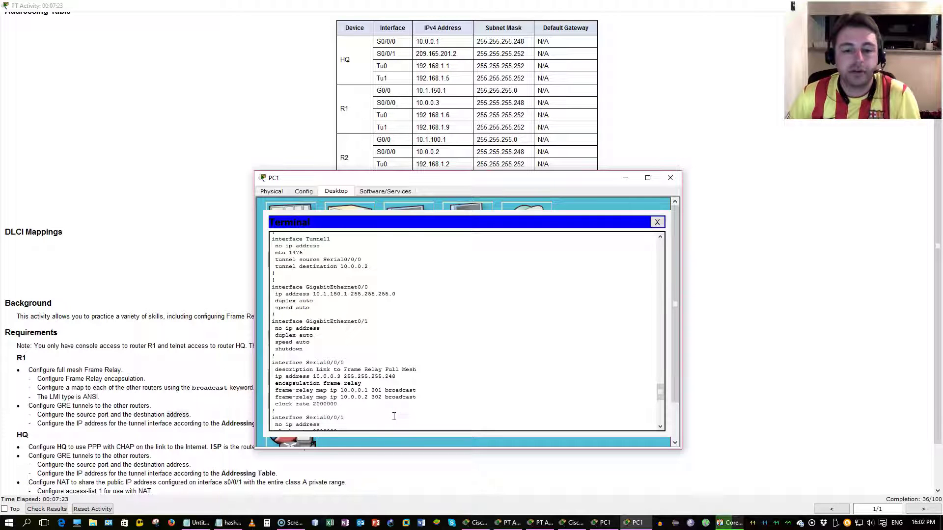
scroll(394, 416, up, 7)
scroll(393, 416, up, 15)
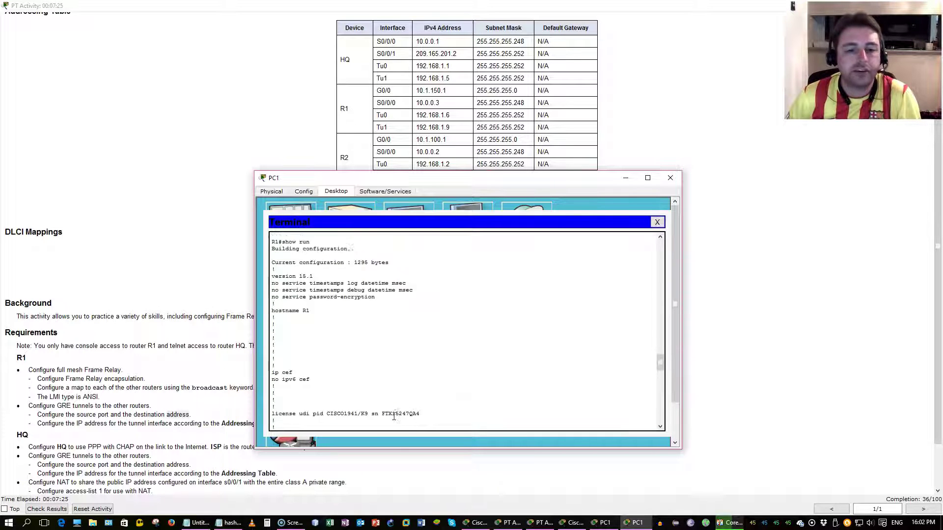
click(377, 341)
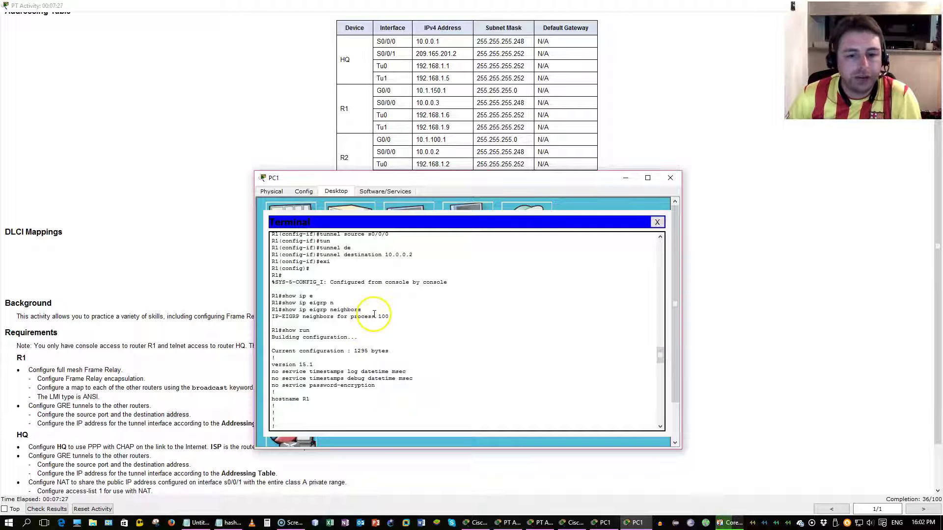
drag(364, 310, 305, 311)
scroll(282, 307, down, 15)
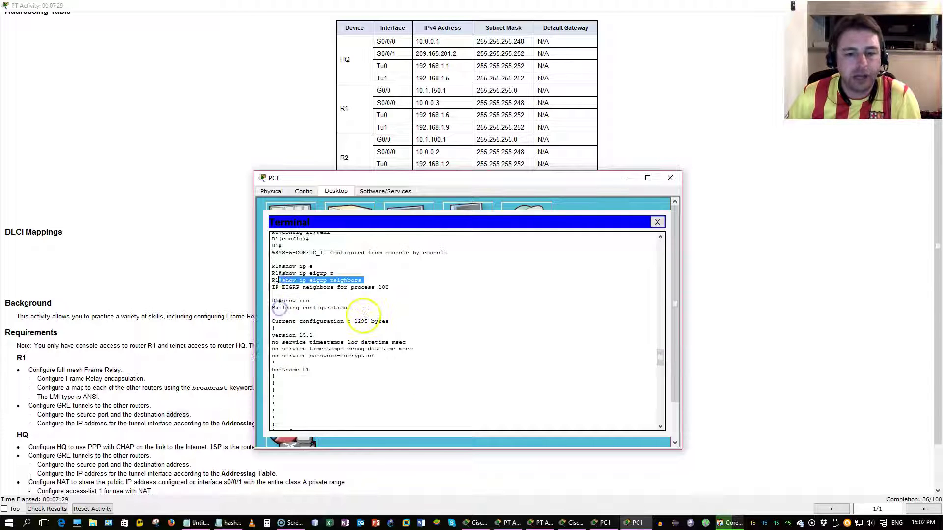
scroll(364, 316, down, 5)
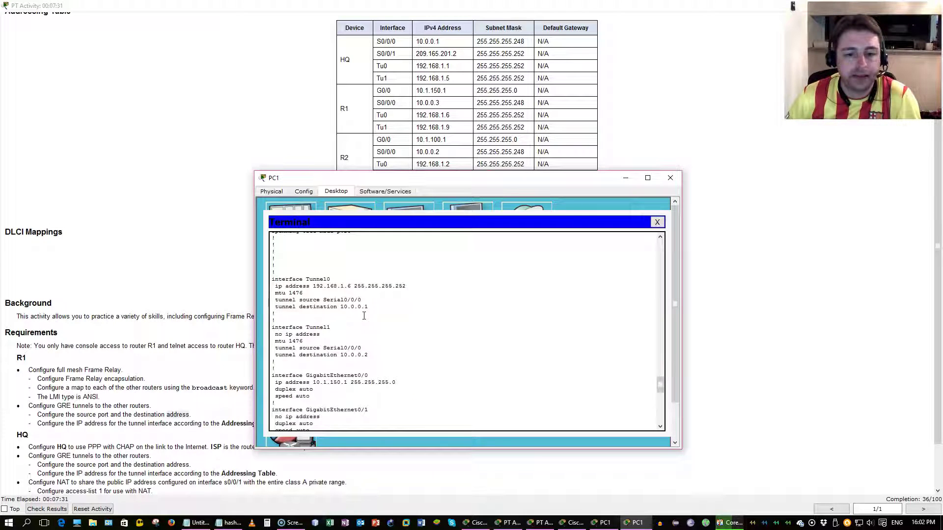
click(332, 311)
drag(332, 311, 276, 306)
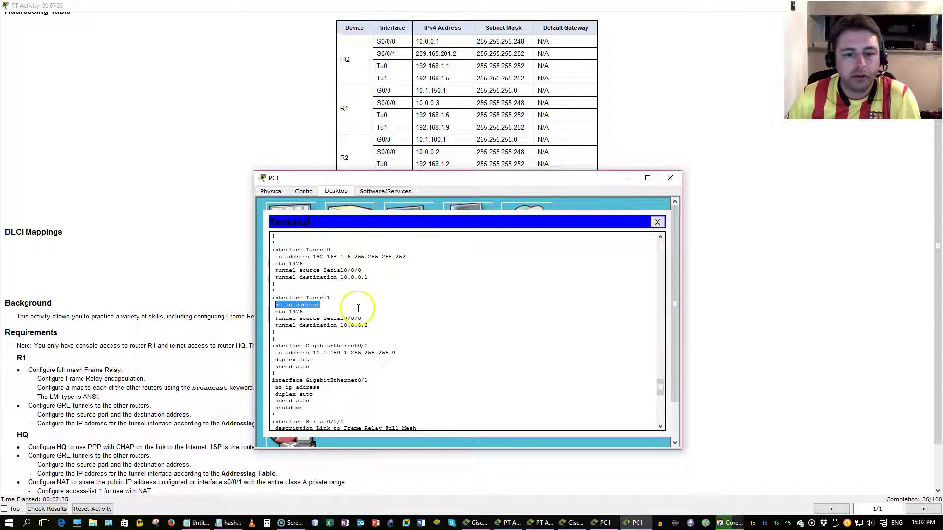
scroll(358, 310, down, 2)
Step: Highlight the 'LMI type is ANSI' requirement in the activity instructions
click(229, 347)
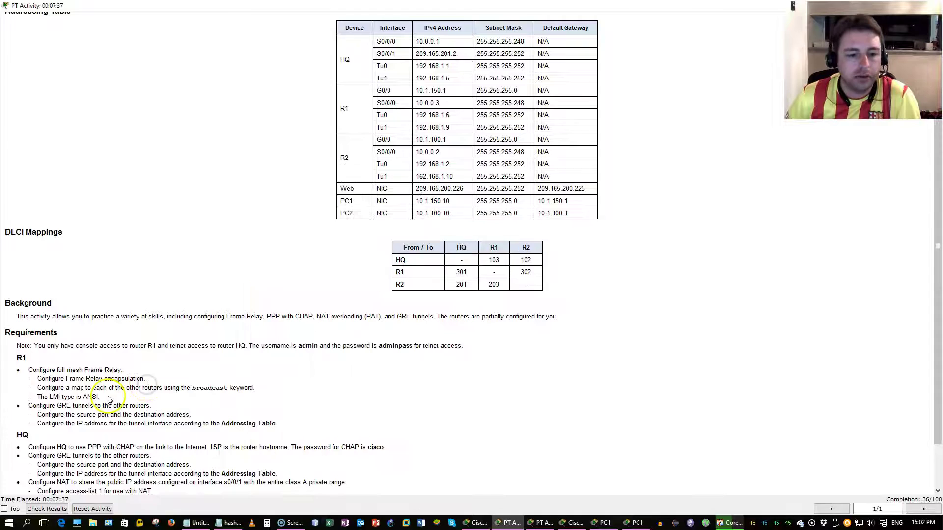
drag(100, 397, 51, 396)
key(alt+Tab)
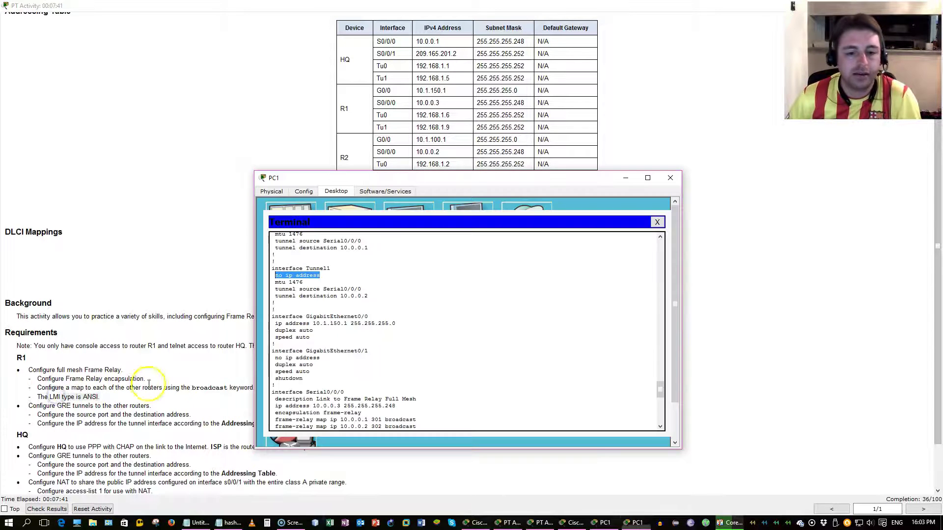
key(Return)
key(Return)
key(Return)
key(Return)
key(Return)
key(Return)
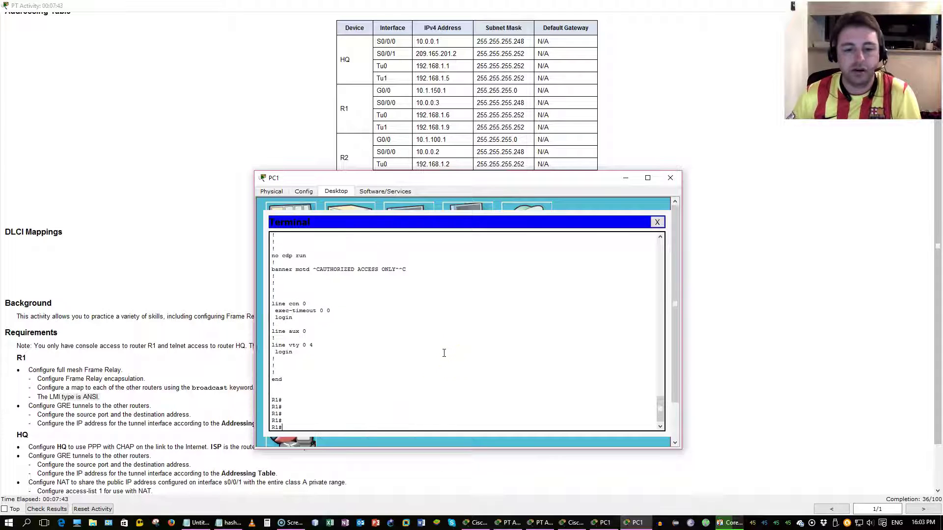
Step: Enter global configuration mode and the Tunnel1 interface on R1
text(conf )
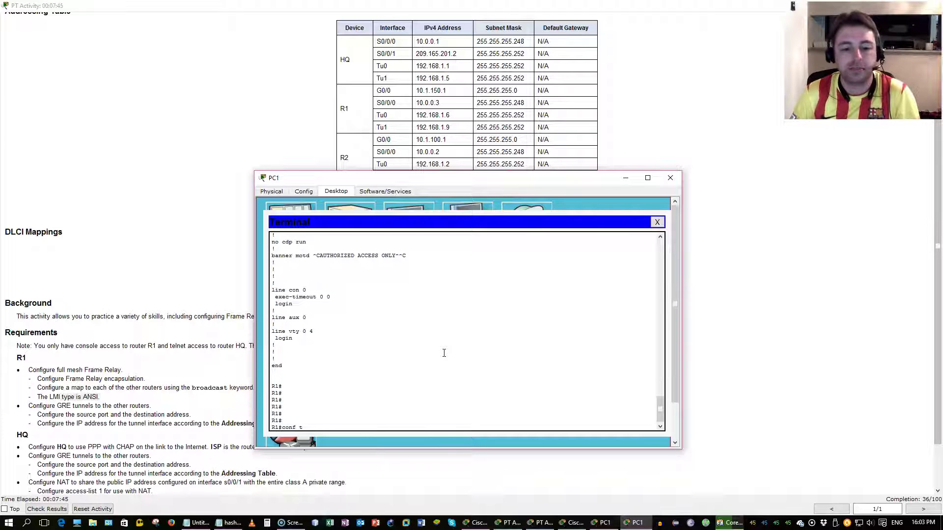
text(t)
key(Return)
text(int tu0)
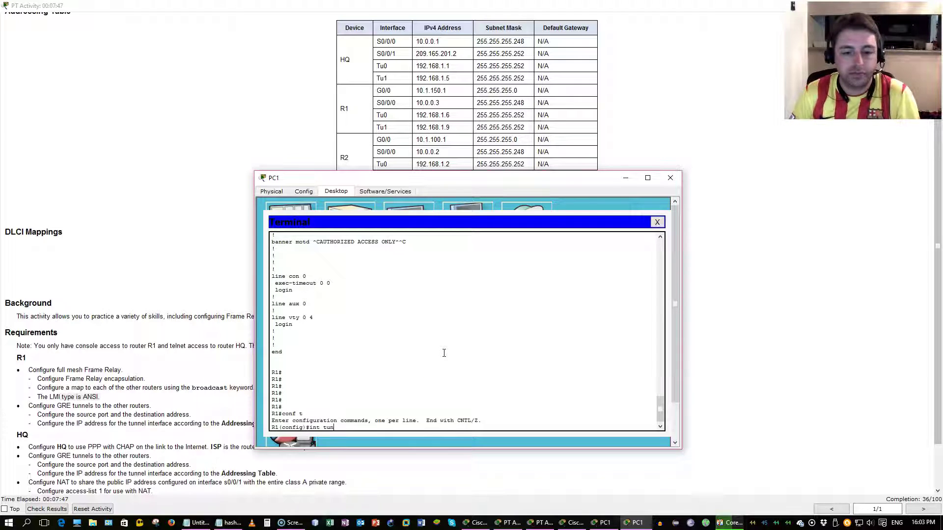
scroll(444, 353, up, 8)
scroll(444, 353, up, 7)
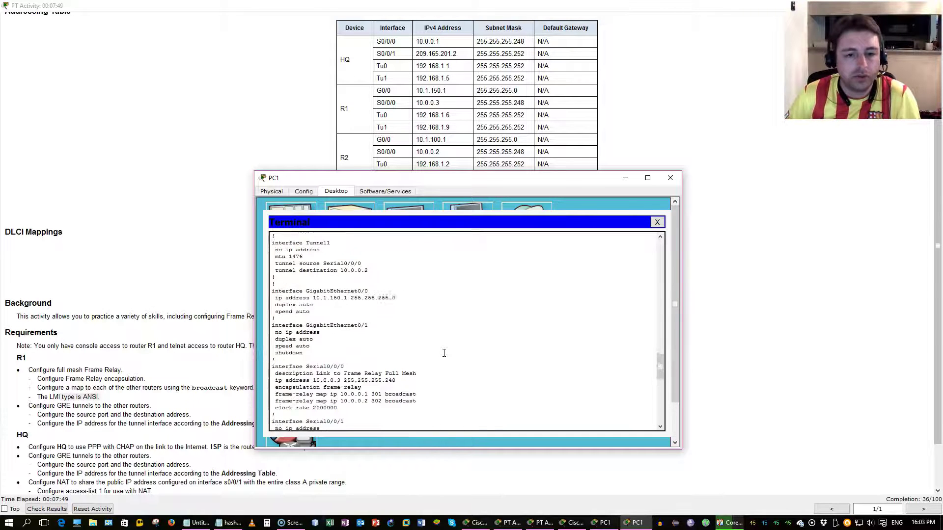
scroll(444, 353, down, 15)
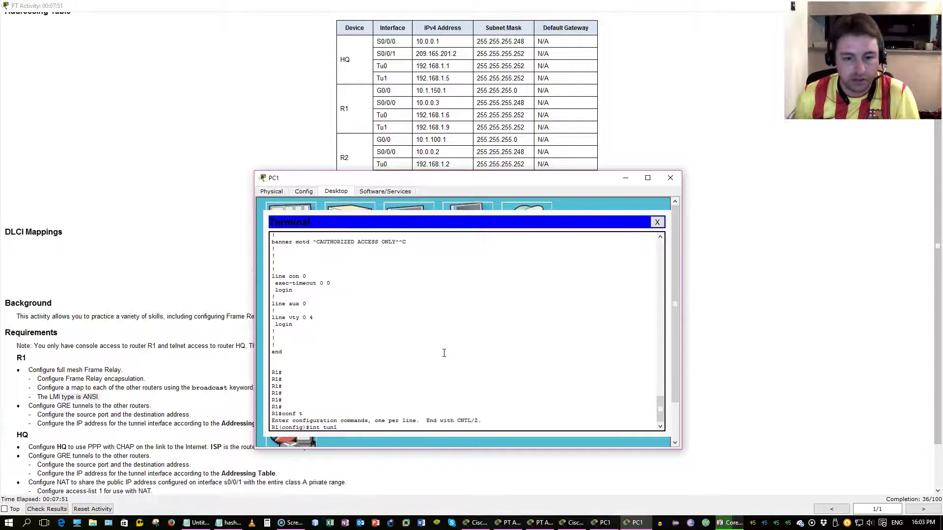
text(1)
key(Return)
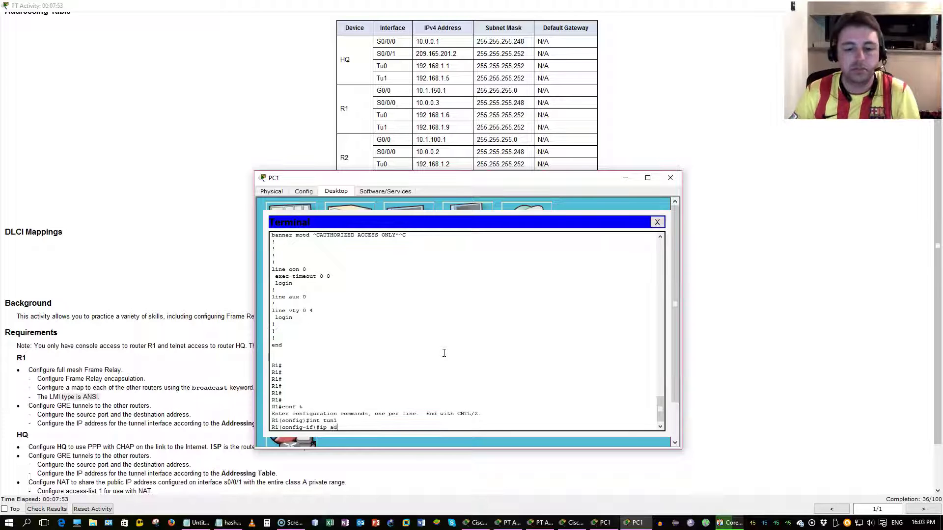
Step: Give Tunnel1 the address 192.168.1.9 255.255.255.252 and exit the interface
text(d)
key(Tab)
text(192)
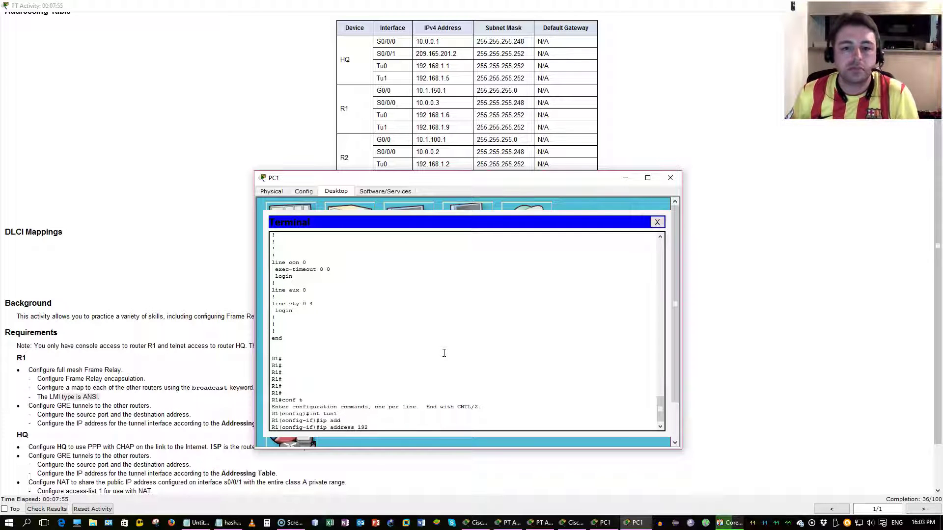
text(.168.1.9)
key(Return)
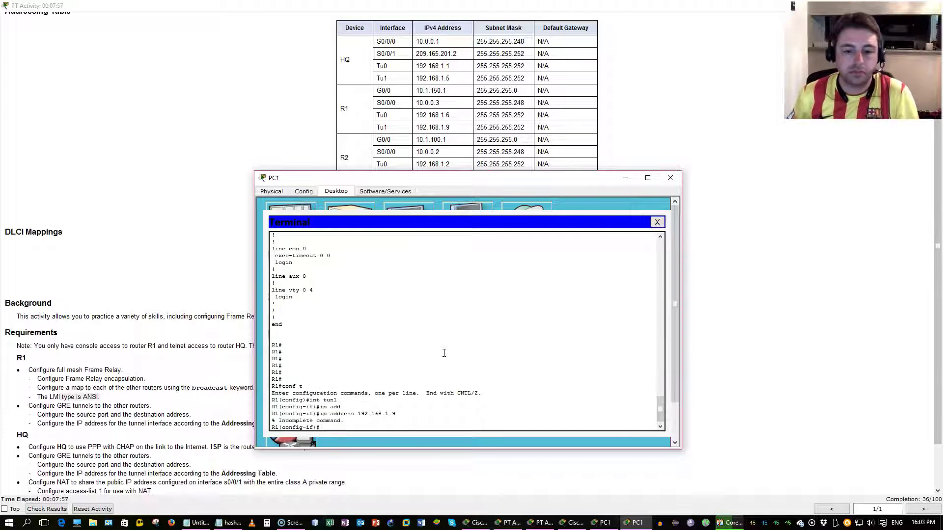
text(fra)
key(Up)
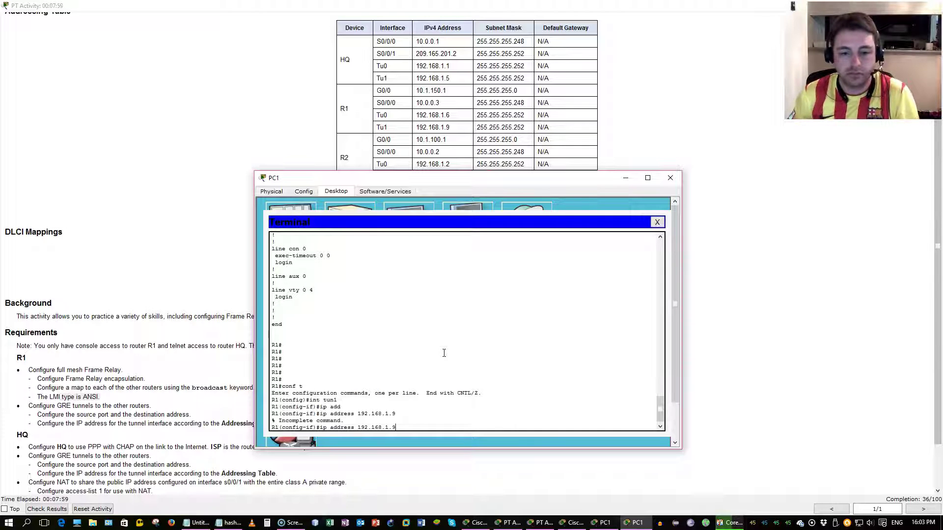
text(255.255.25)
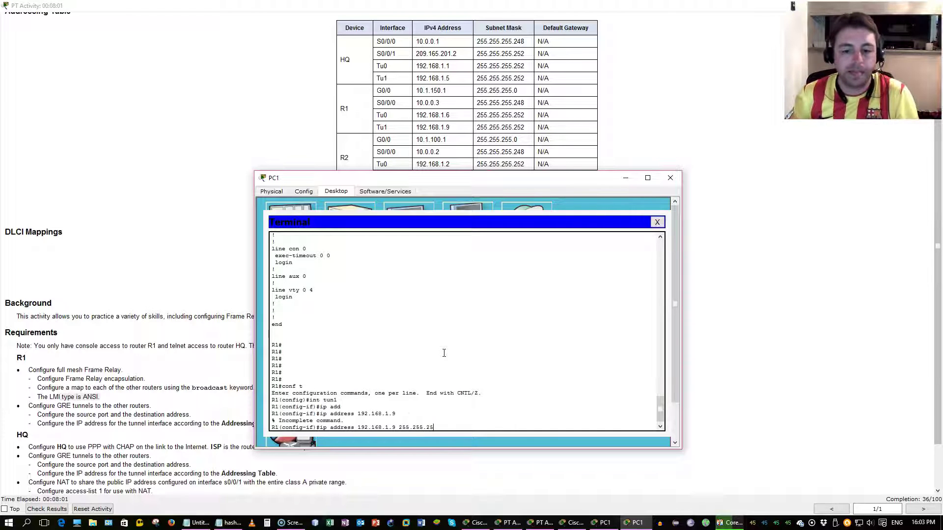
text(5.252)
key(Return)
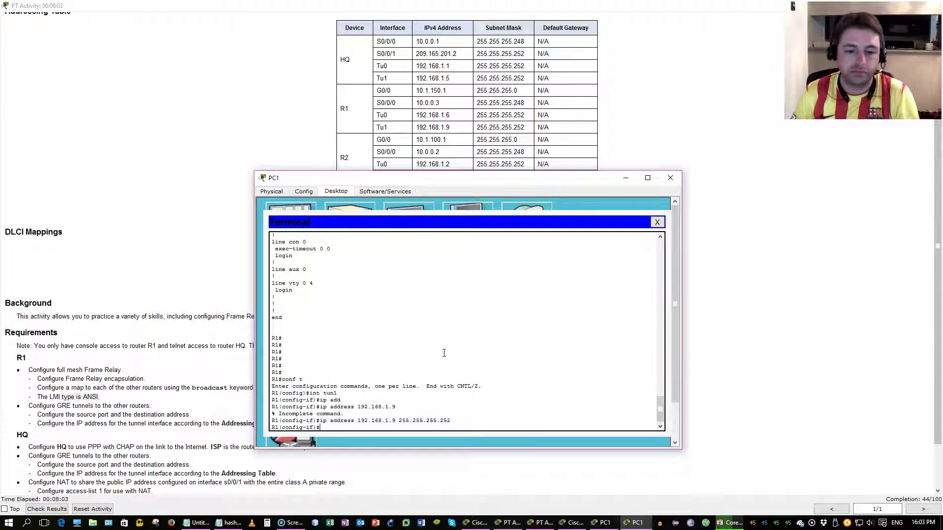
text(fr)
key(Return)
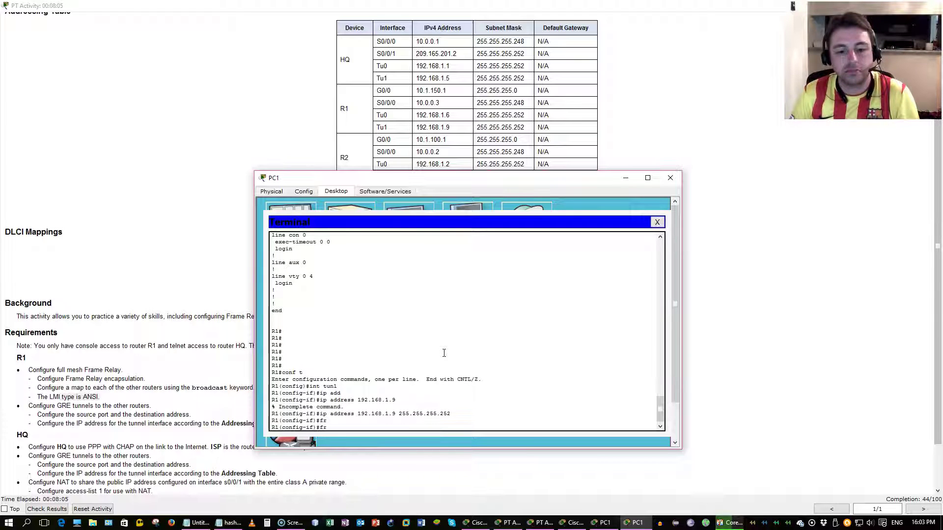
text(f)#)
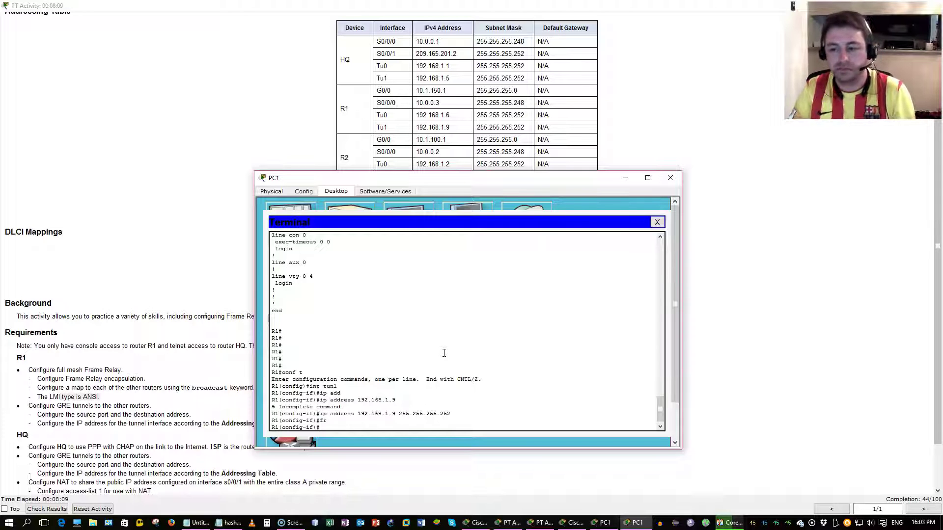
text(exi)
key(Return)
Step: Set frame-relay lmi-type ansi on Serial0/0/0
text(int s)
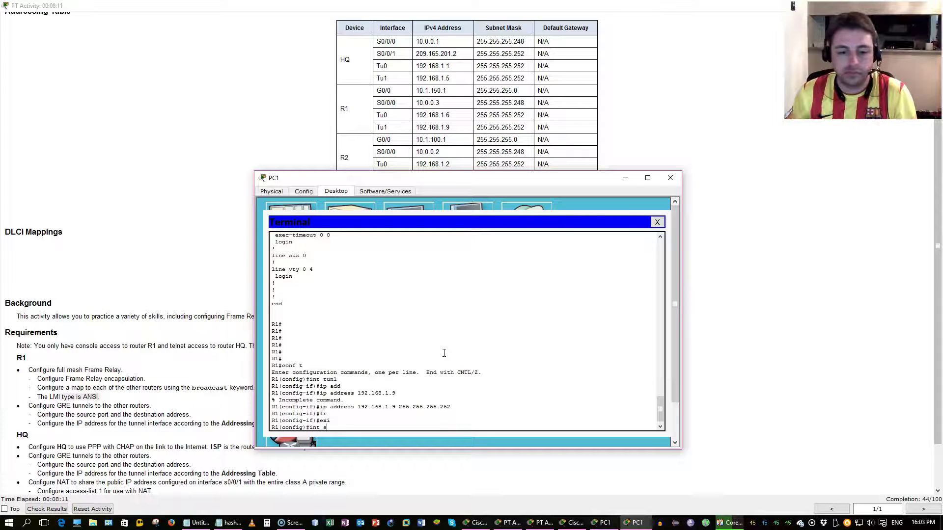
text(0/0/0)
key(Return)
text(fra)
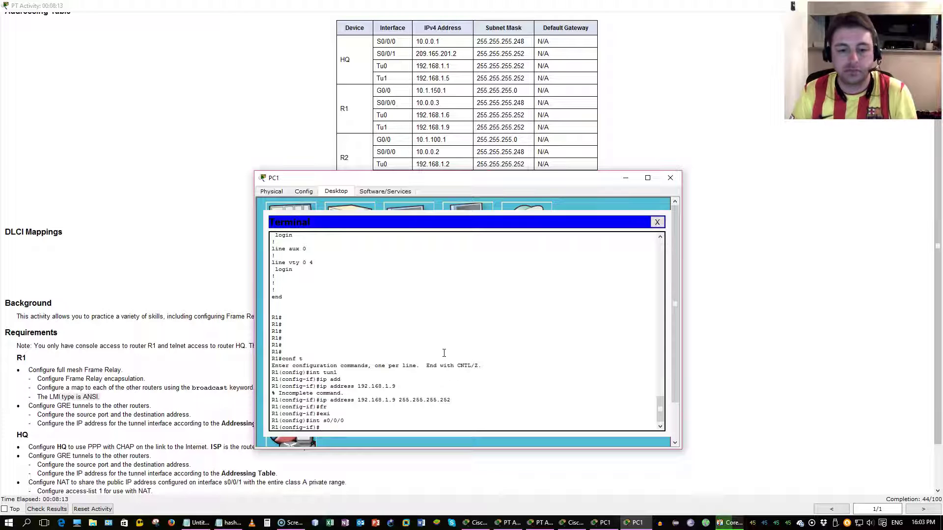
key(Tab)
text(l)
key(Tab)
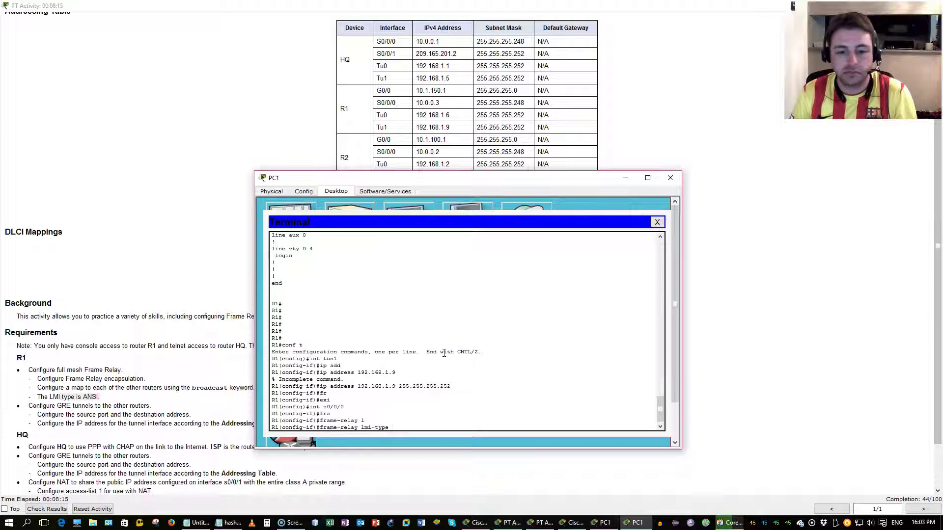
text(an)
key(Tab)
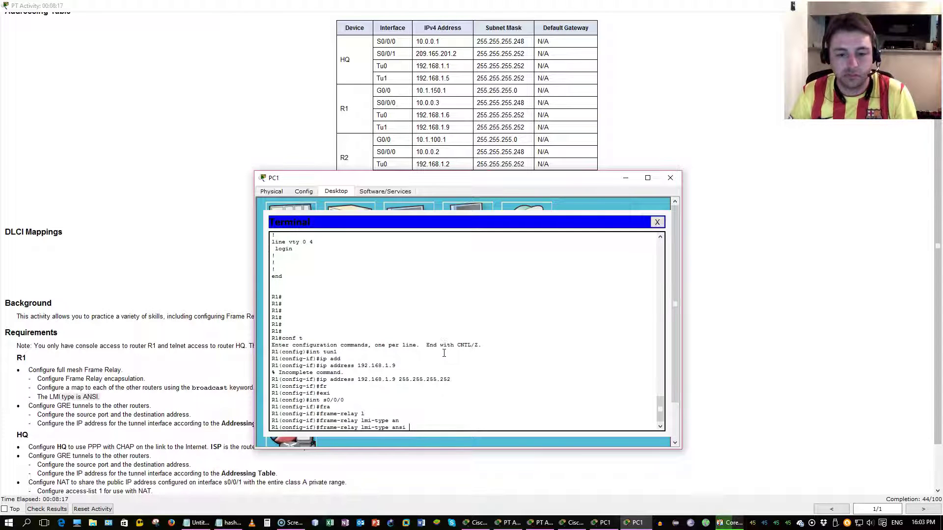
text(?)
key(Return)
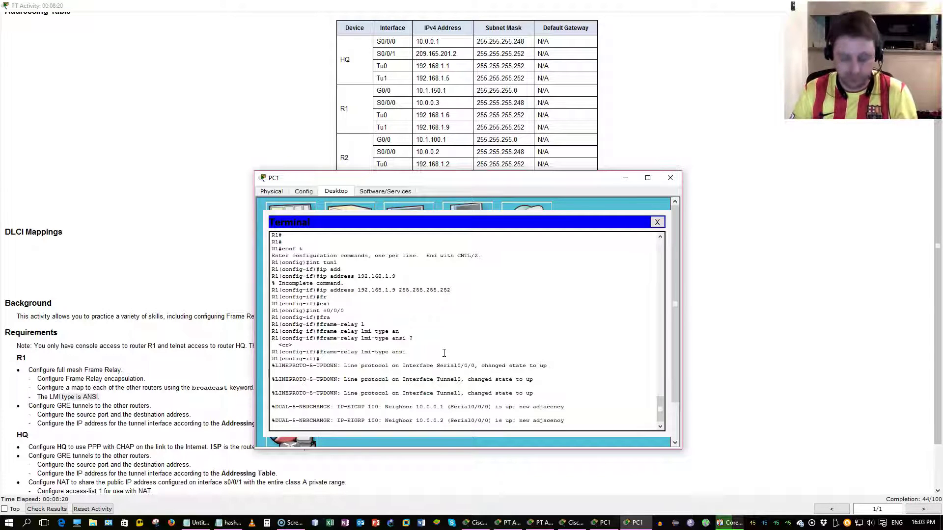
Step: Leave configuration mode and save R1's configuration with wr
key(ctrl+z)
key(Return)
text(wr)
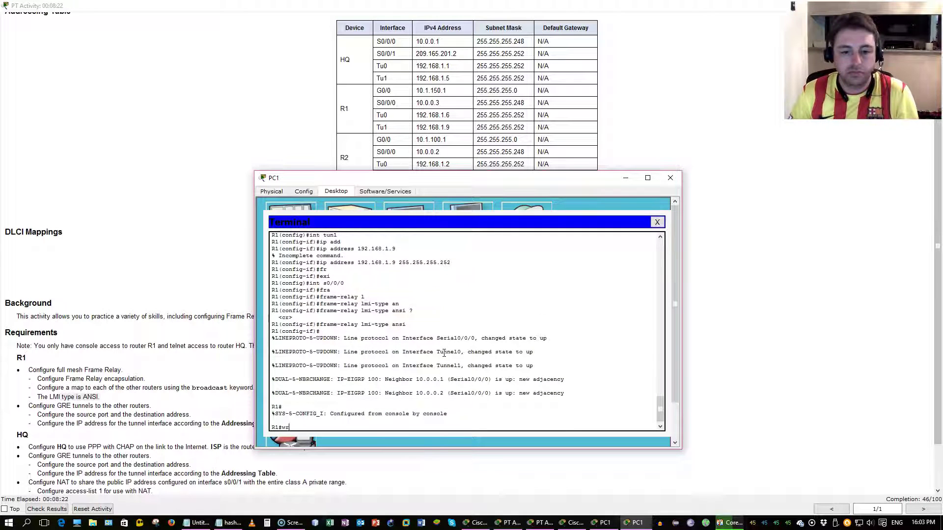
key(Return)
Step: Show the EIGRP neighbor table to confirm neighbors 10.0.0.1 and 10.0.0.2
text(show)
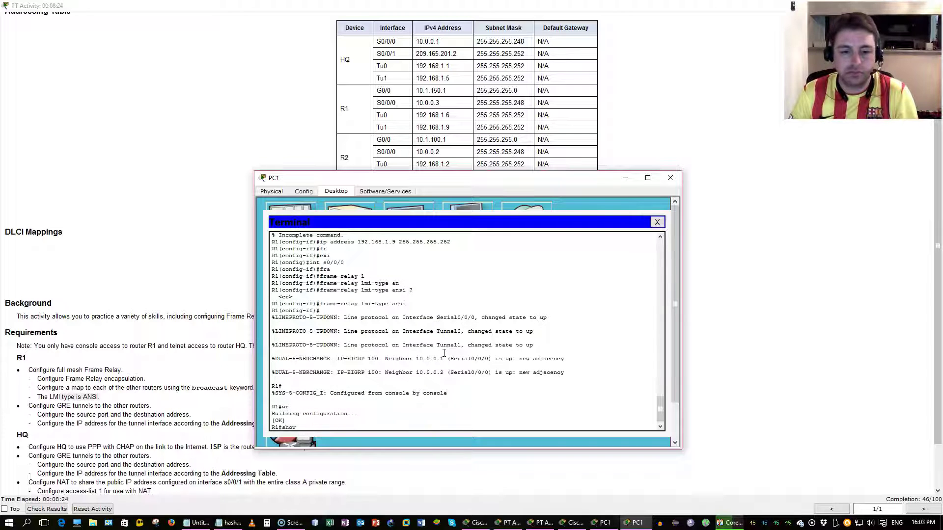
text( ei)
key(Tab)
key(BackSpace)
key(BackSpace)
text(ip ei)
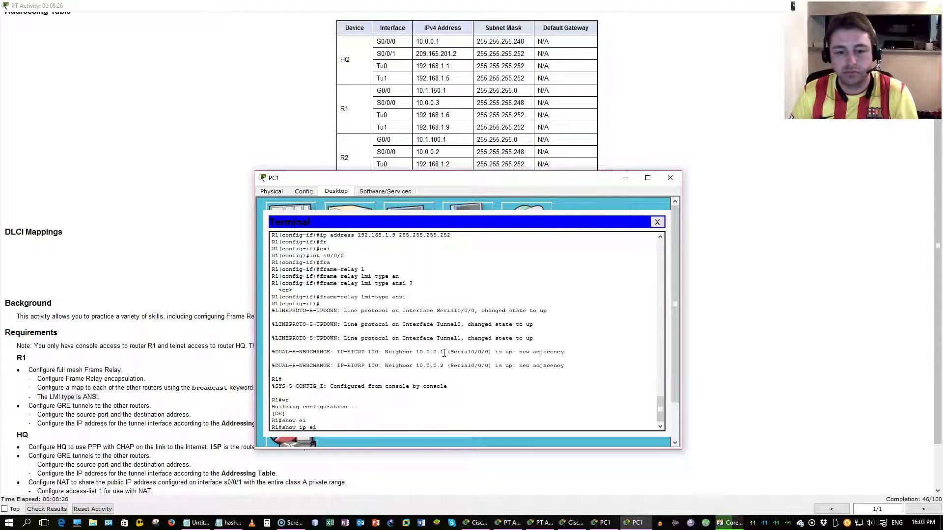
key(Tab)
text(n)
key(Tab)
key(Return)
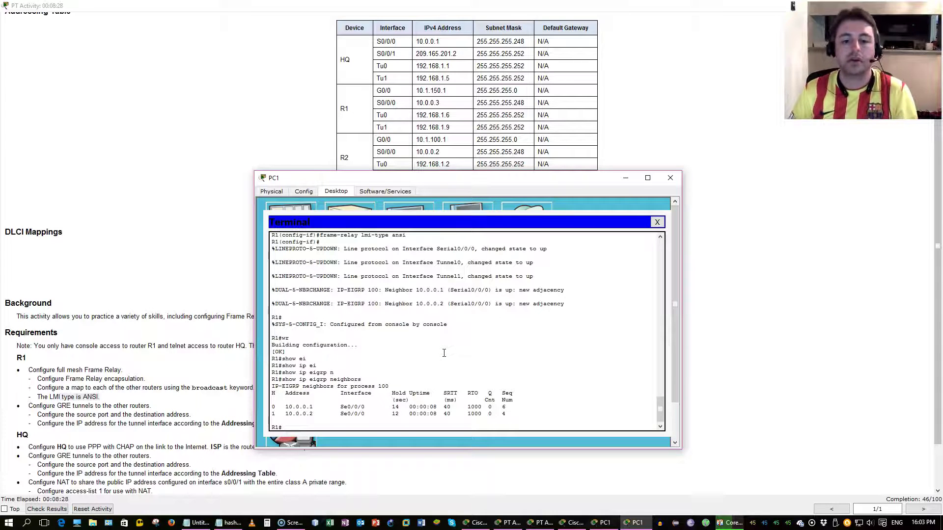
Step: Open PC1's Terminal from the topology and connect to R1's console
key(alt+F4)
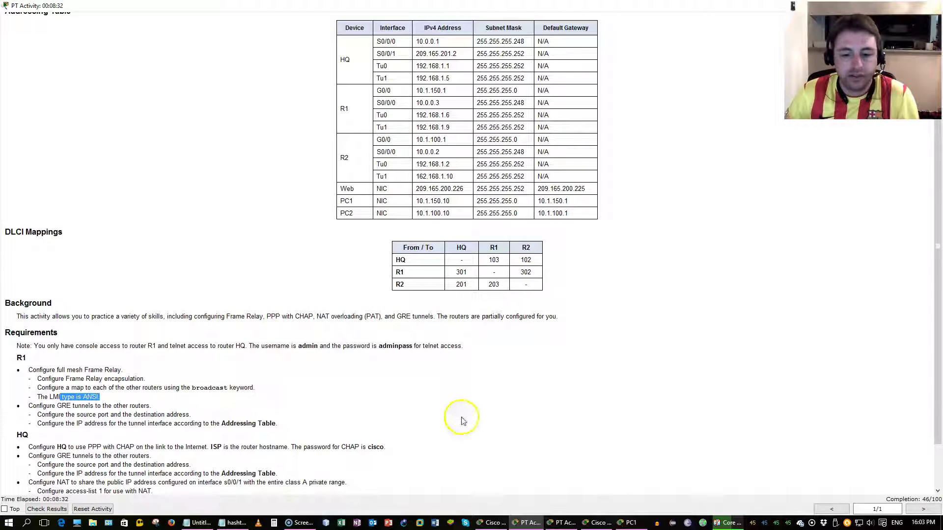
click(497, 521)
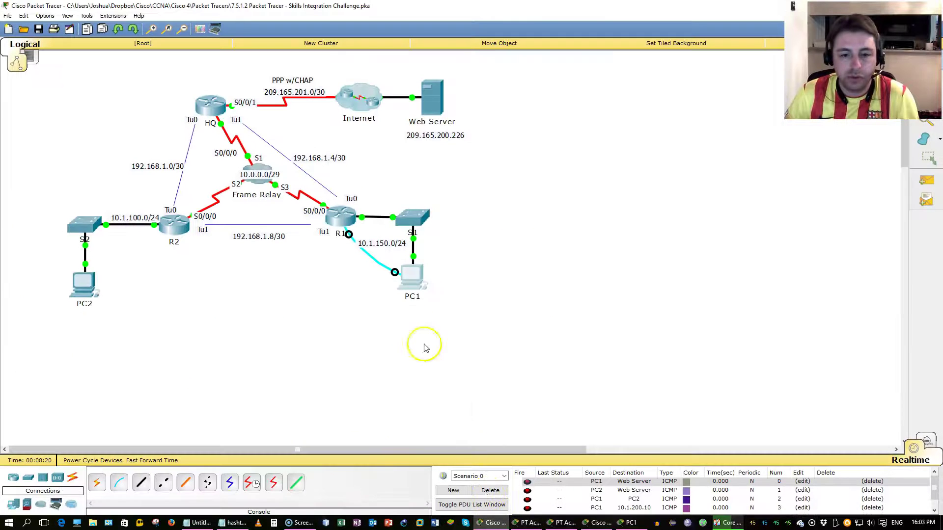
click(414, 273)
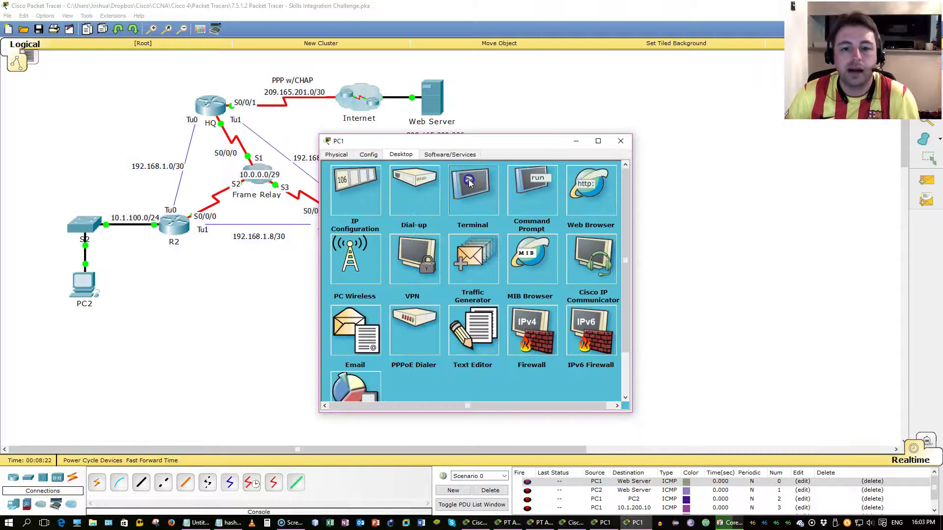
click(469, 184)
click(464, 276)
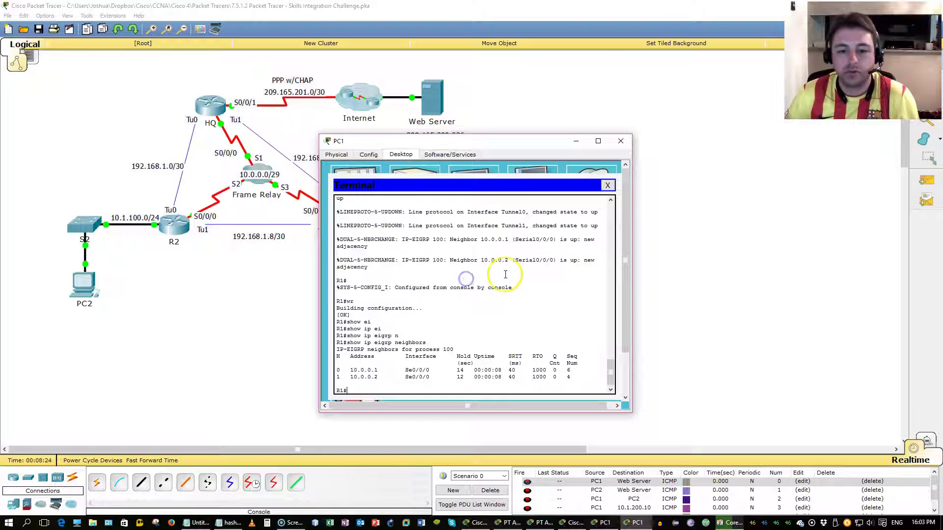
Step: Telnet from R1 to HQ at 10.0.0.1 and log in with the admin username and password
text(telnet)
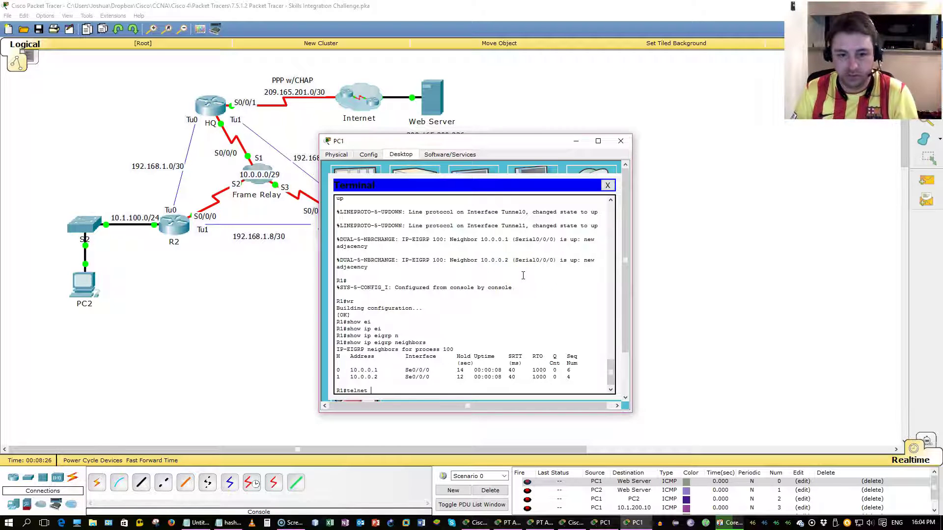
key(alt+Tab)
key(Tab)
key(alt+Tab)
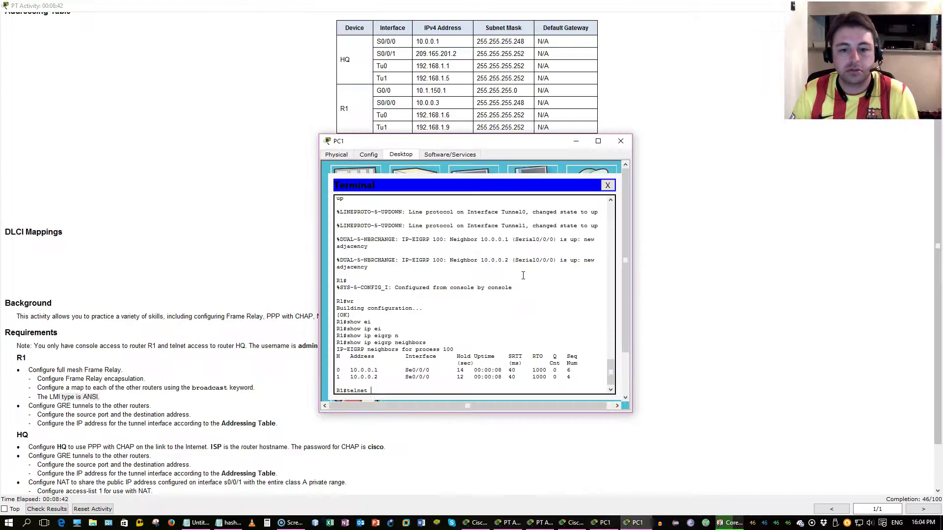
text(10.0.0.)
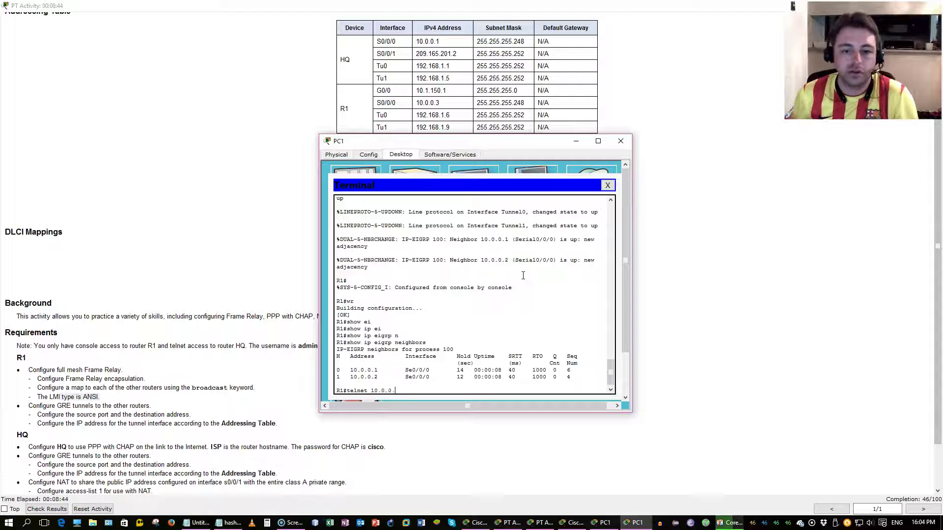
text(1)
key(Return)
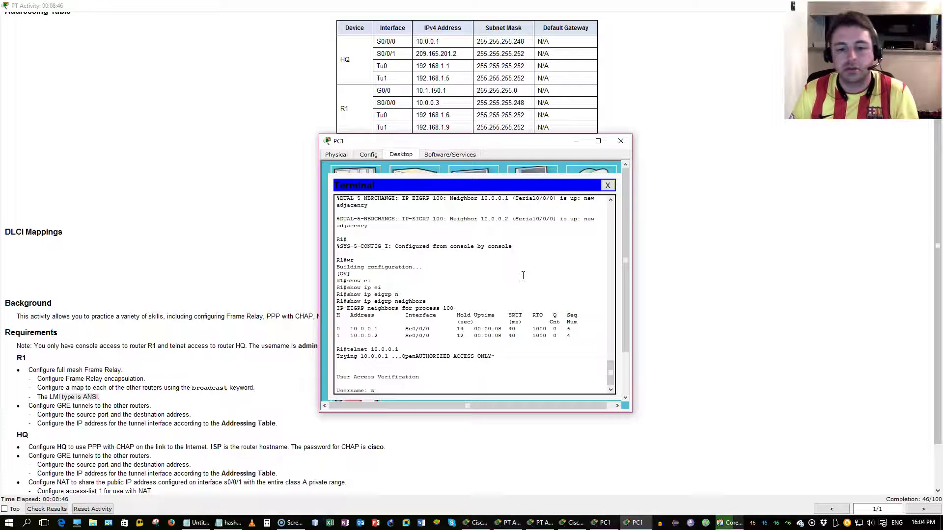
text(admin)
key(Return)
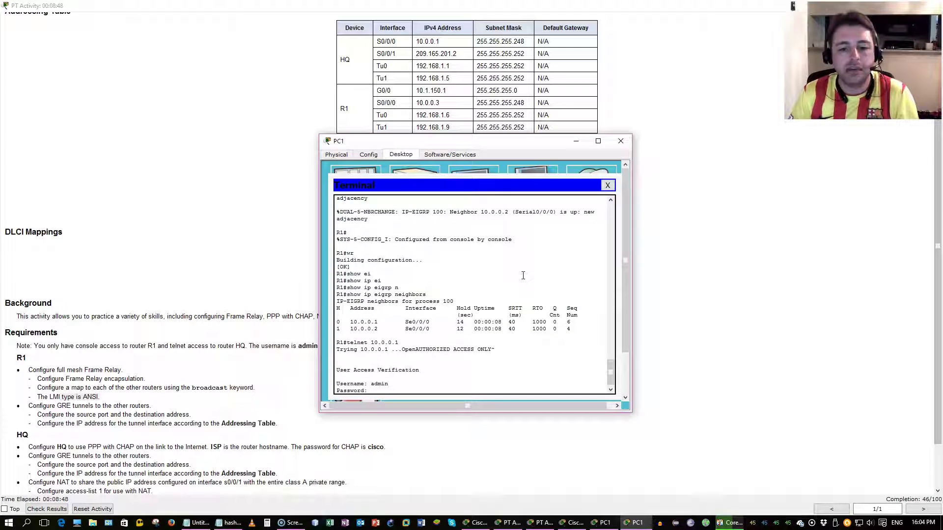
key(Return)
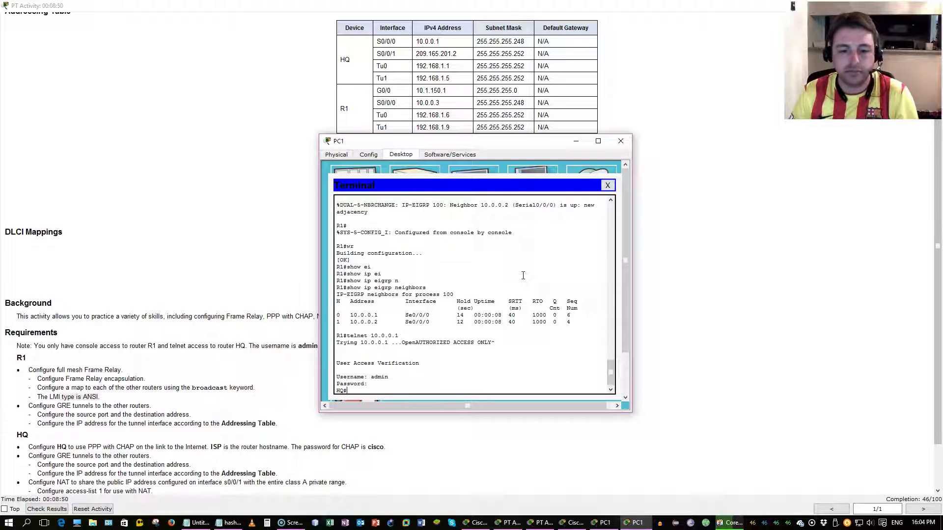
Step: Read the activity instructions' HQ requirements about the ISP username
click(294, 321)
scroll(272, 338, down, 1)
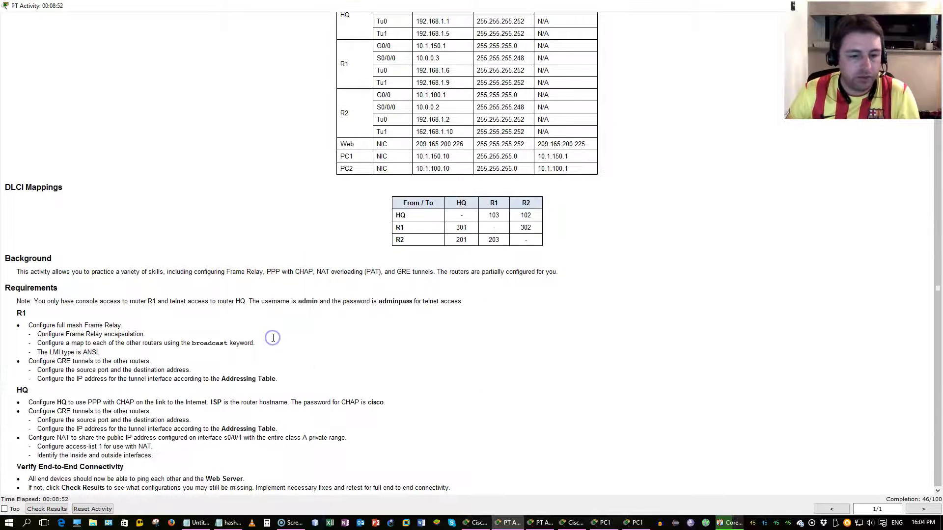
drag(37, 398, 156, 397)
click(155, 397)
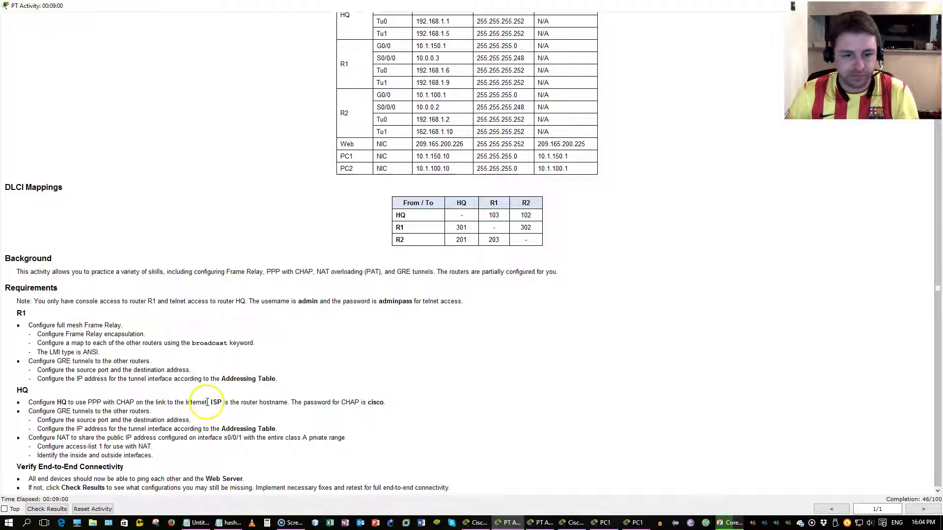
drag(213, 403, 391, 399)
Step: In HQ's global config, create local user ISP with the CHAP password
key(alt+Tab)
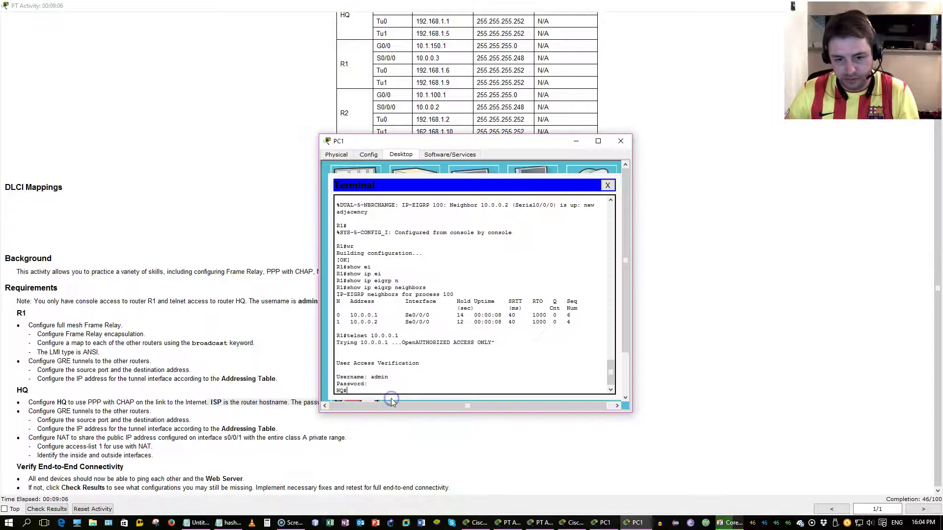
click(428, 373)
text(conf t)
key(Return)
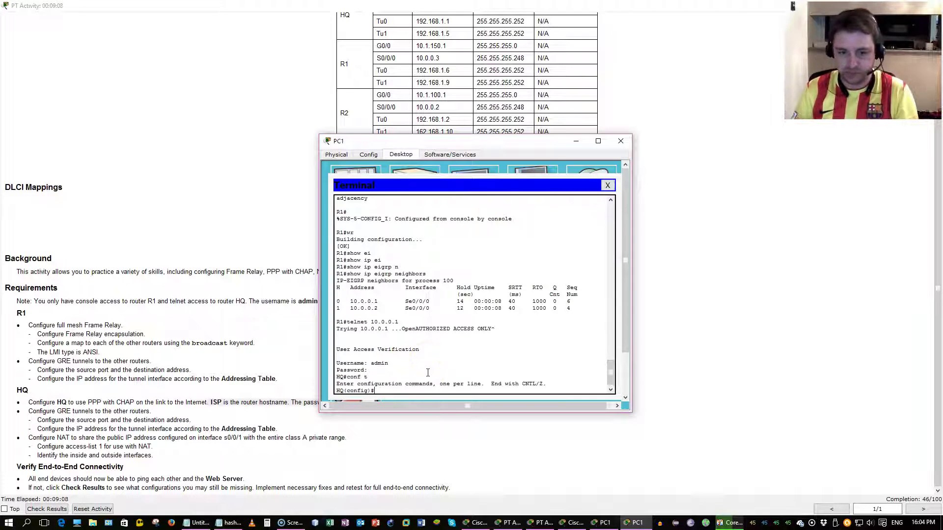
text(username )
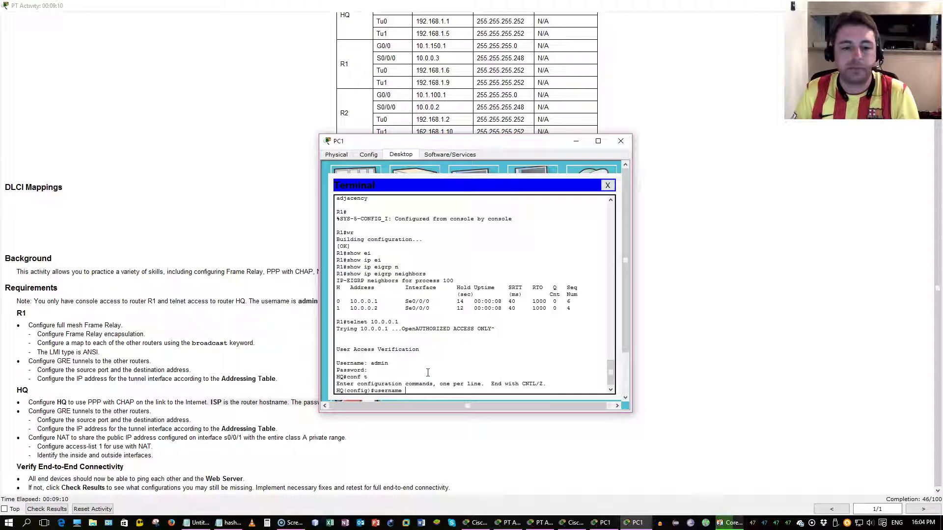
text(ISP pas)
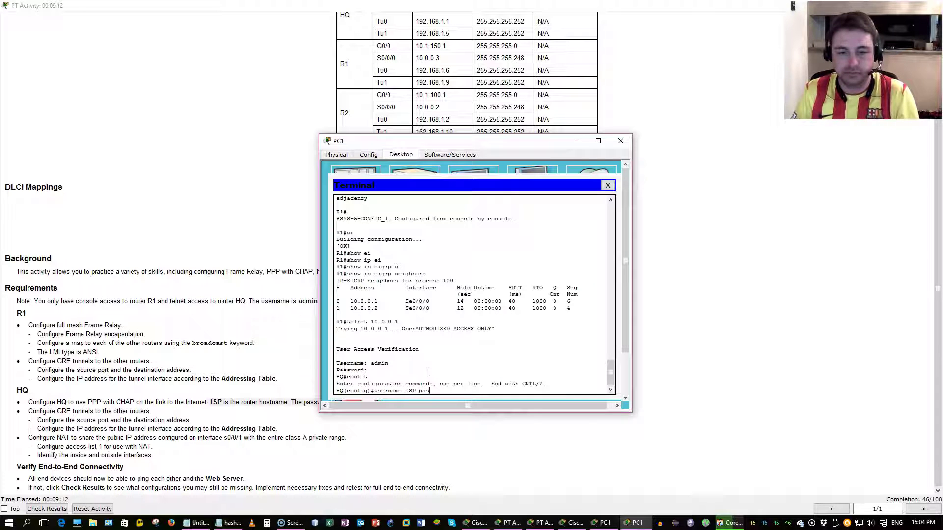
text(sword cisco)
key(Return)
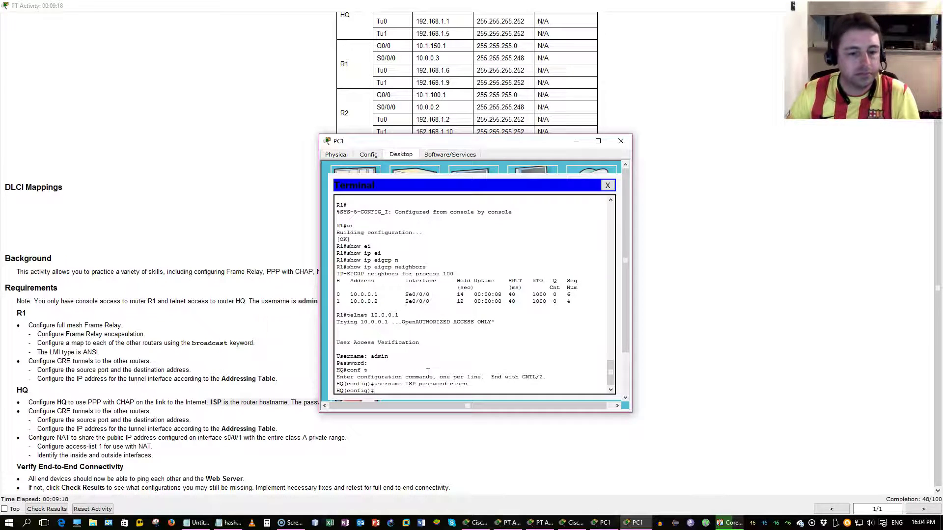
click(150, 323)
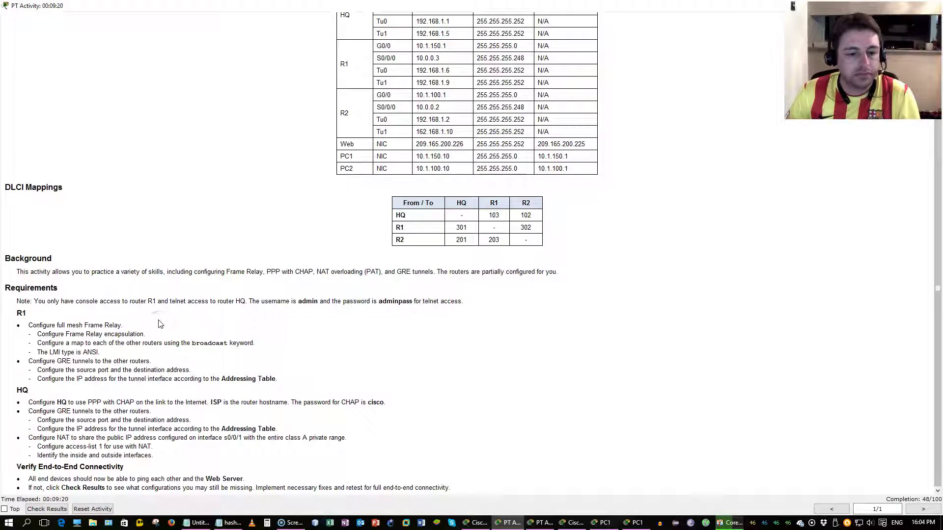
Step: Enter HQ's Serial0/0/1 interface and issue ppp authentication chap
key(alt+Tab)
text(int)
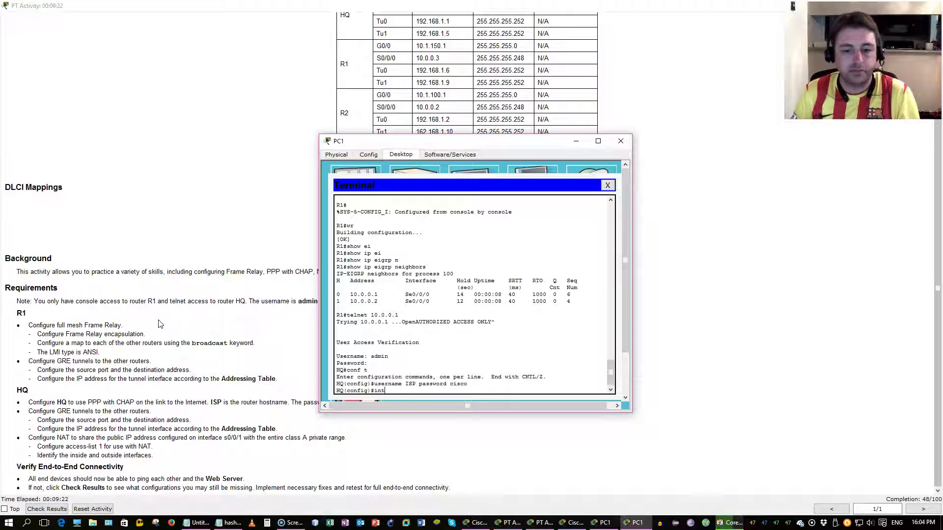
text( s0/0/01)
key(Return)
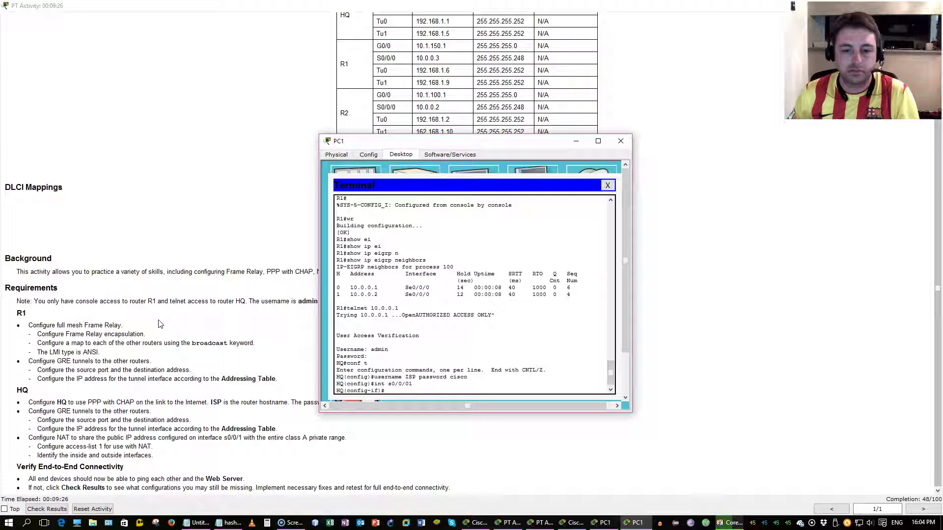
text(int s0/0/1)
key(Return)
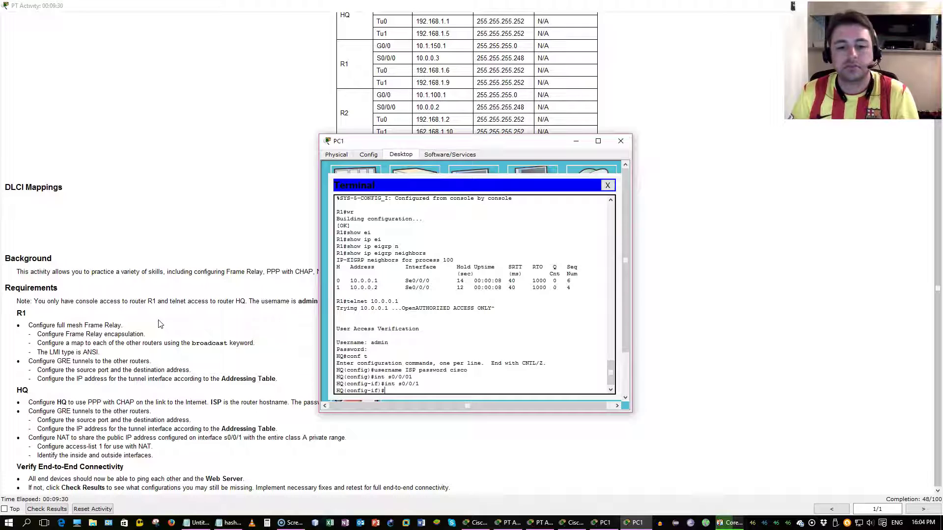
text(ppp en)
key(Tab)
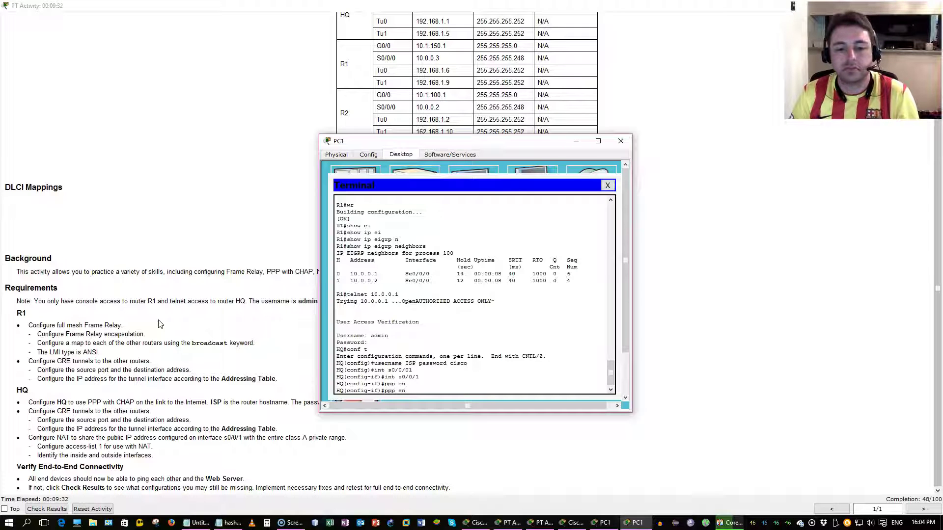
key(BackSpace)
key(BackSpace)
text(au)
key(Tab)
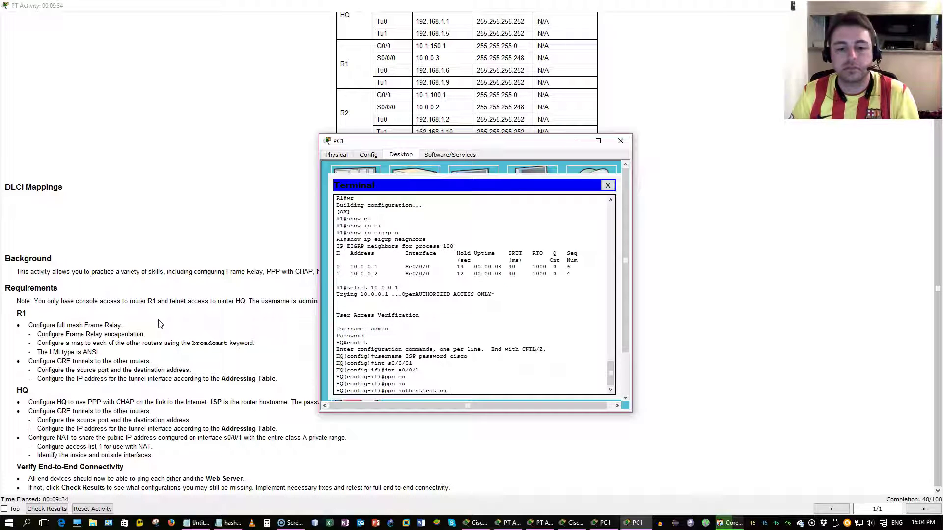
text(chap)
key(Return)
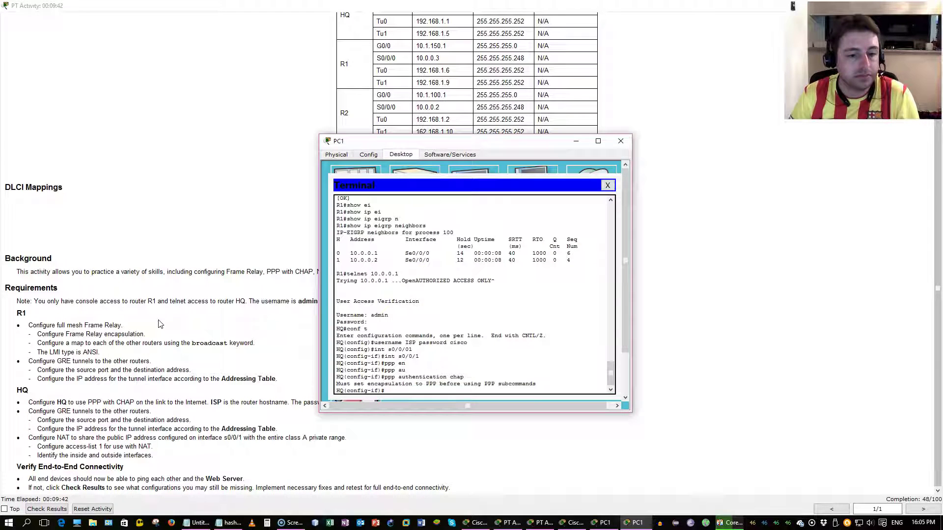
Step: Set PPP encapsulation on Serial0/0/1, reapply CHAP authentication, and save with do wr
text(ppp)
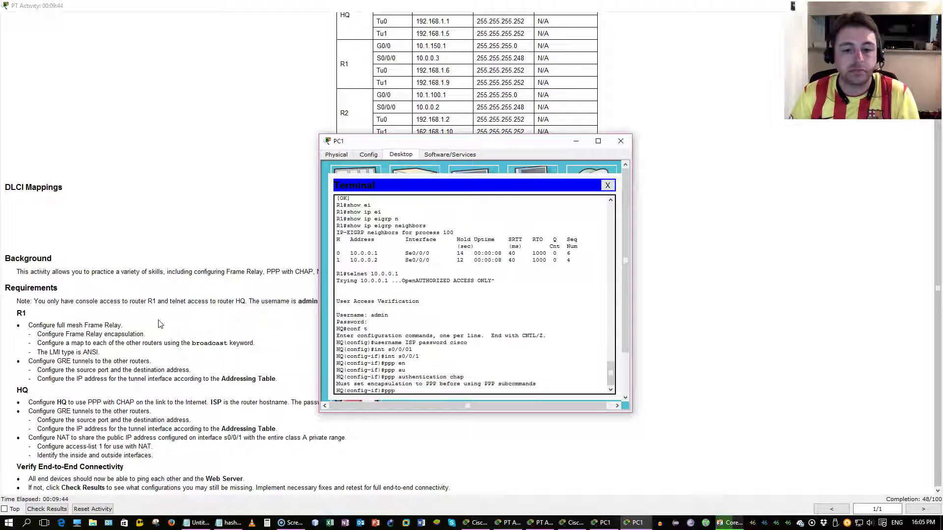
key(BackSpace)
key(BackSpace)
key(BackSpace)
text(en)
key(Tab)
text(pp)
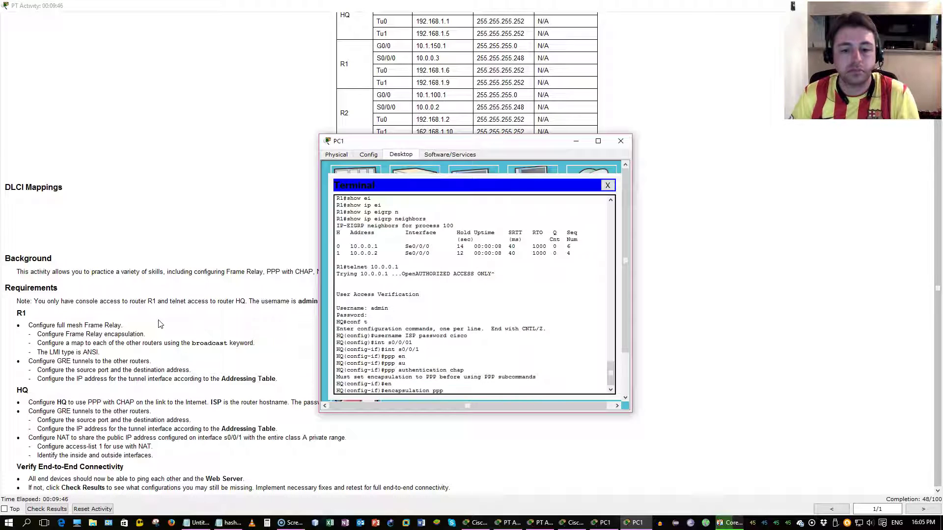
key(Return)
key(Up)
key(Up)
key(Up)
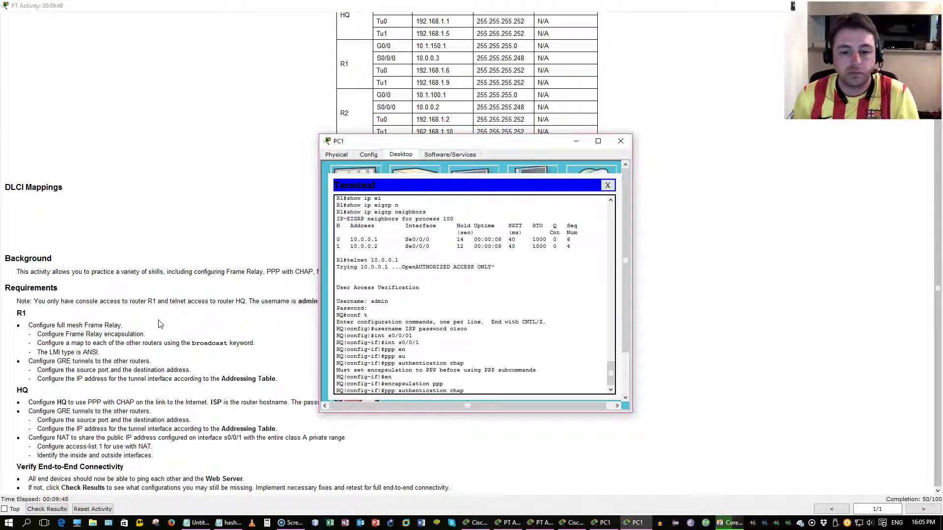
key(Return)
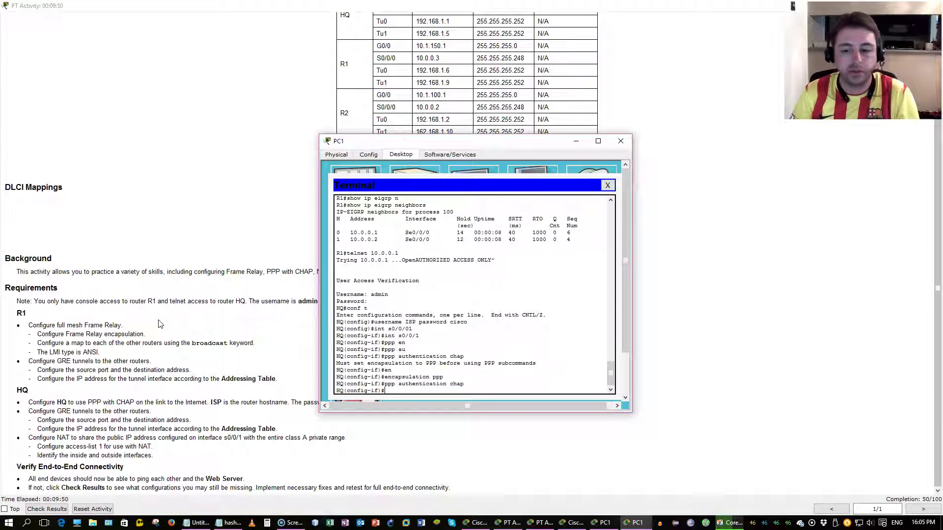
text(do wr)
key(Return)
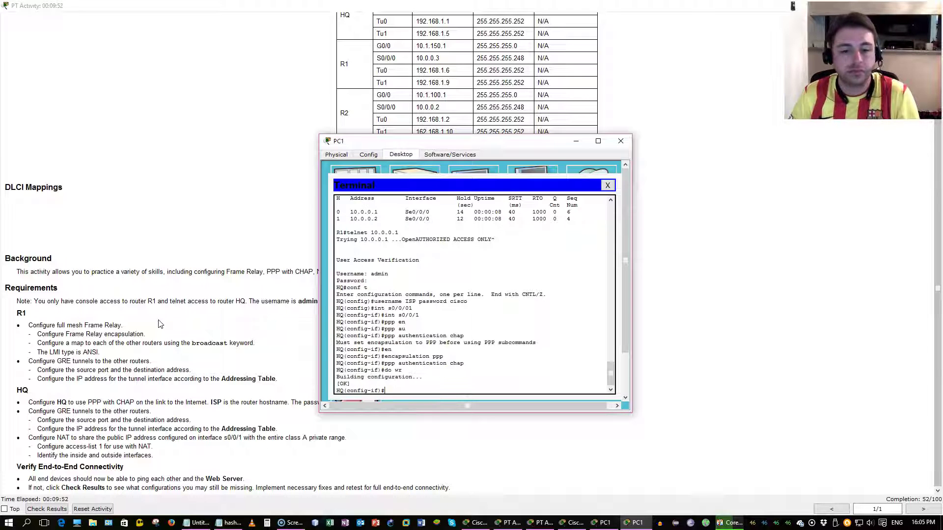
key(Return)
key(Return)
key(Return)
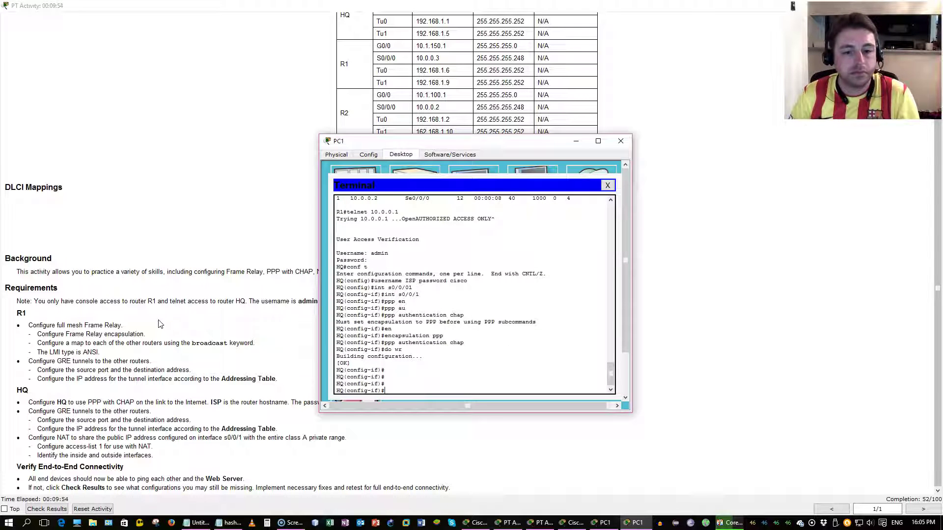
Step: Review HQ's running configuration to confirm the Serial0/0/1 PPP settings
text(do show run)
key(Return)
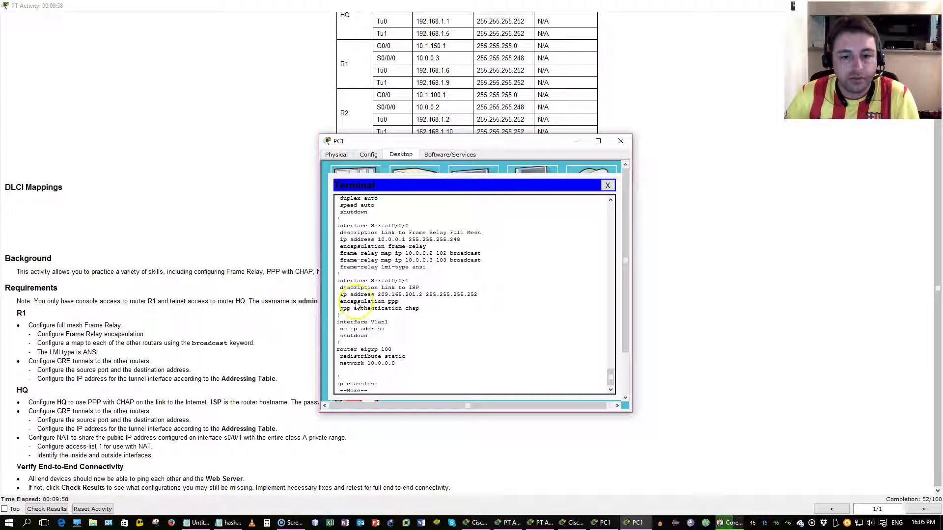
drag(420, 306, 358, 291)
click(417, 332)
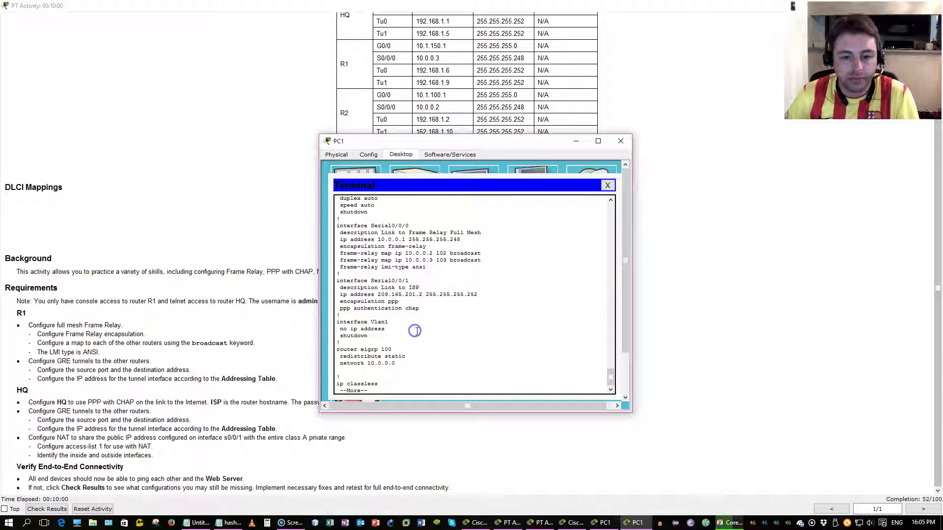
key(q)
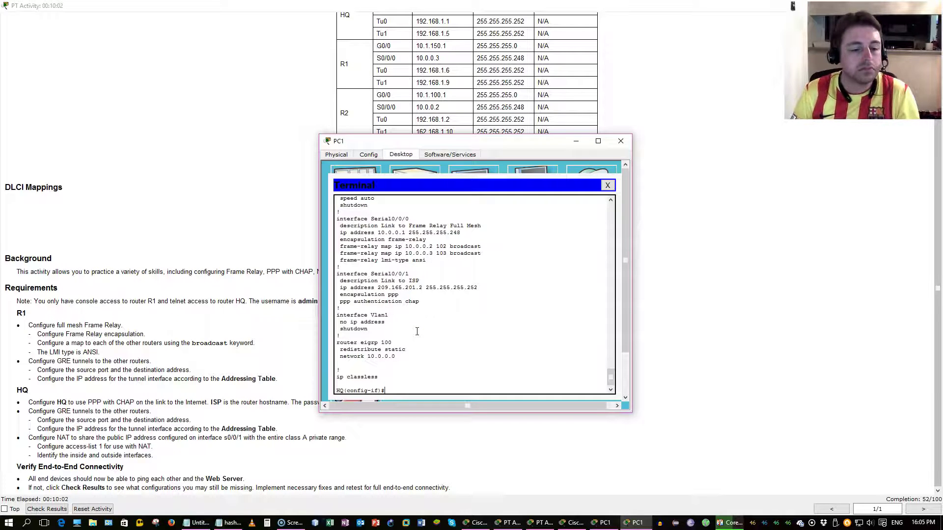
Step: Create HQ's Tunnel0 and assign it 192.168.1.1 255.255.255.252
text(int)
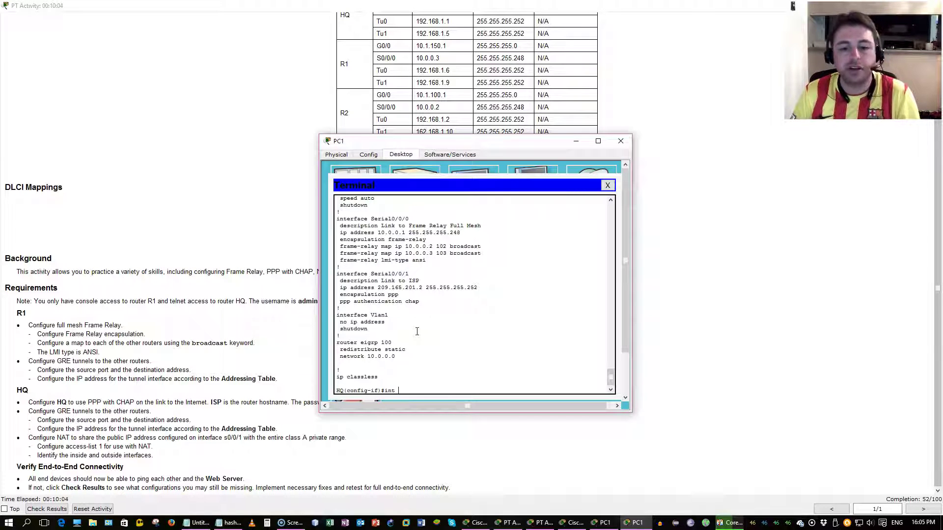
text( tu)
key(Tab)
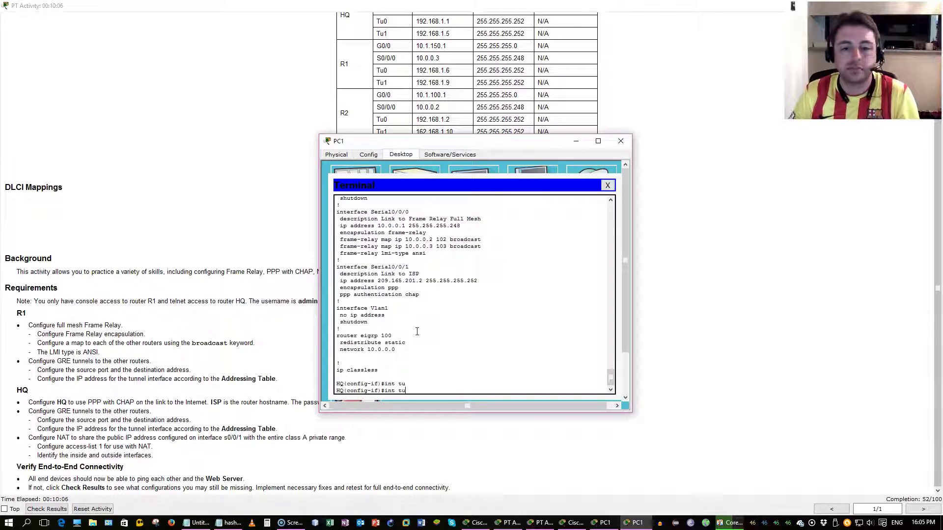
text(n)
key(Tab)
key(BackSpace)
key(BackSpace)
key(BackSpace)
key(BackSpace)
key(BackSpace)
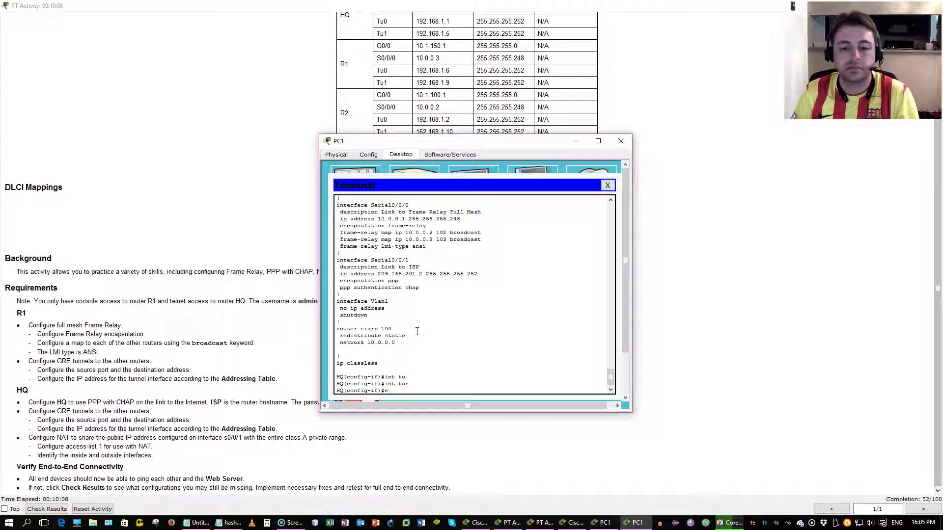
text(exi)
key(Return)
text(int tun)
key(Tab)
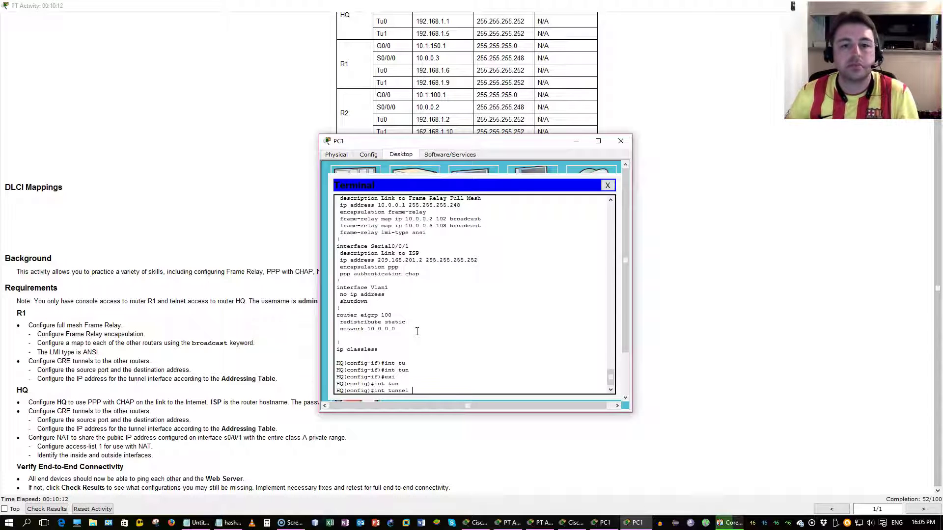
text(0)
key(Return)
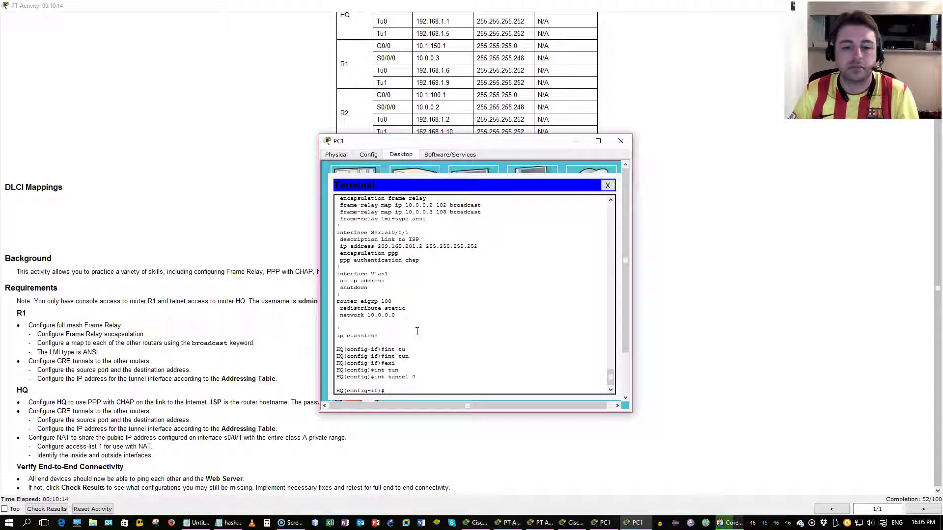
text(ip add)
key(Tab)
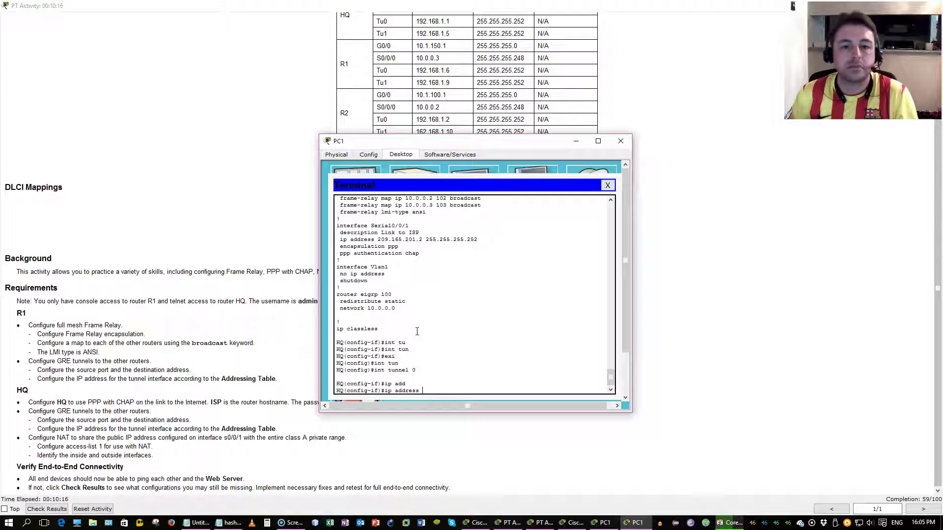
text(192.168.1)
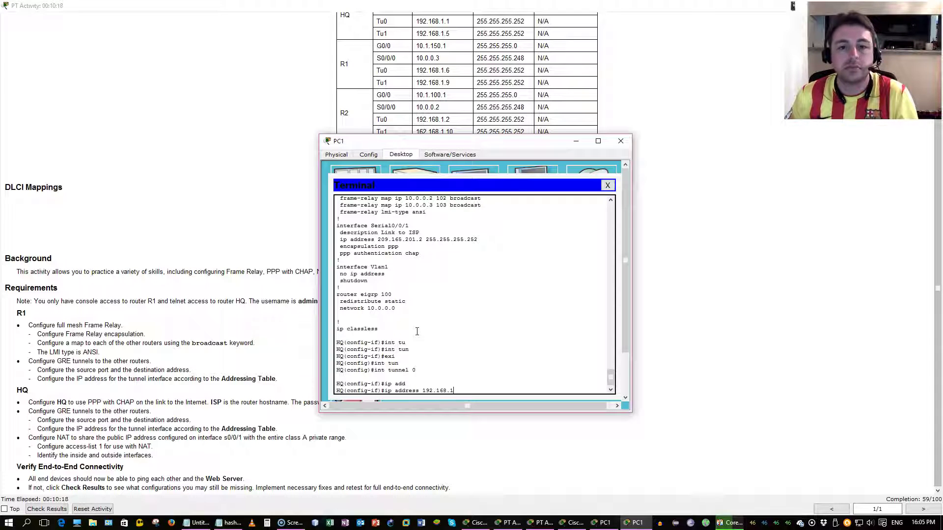
text(.1 255.255.255.252)
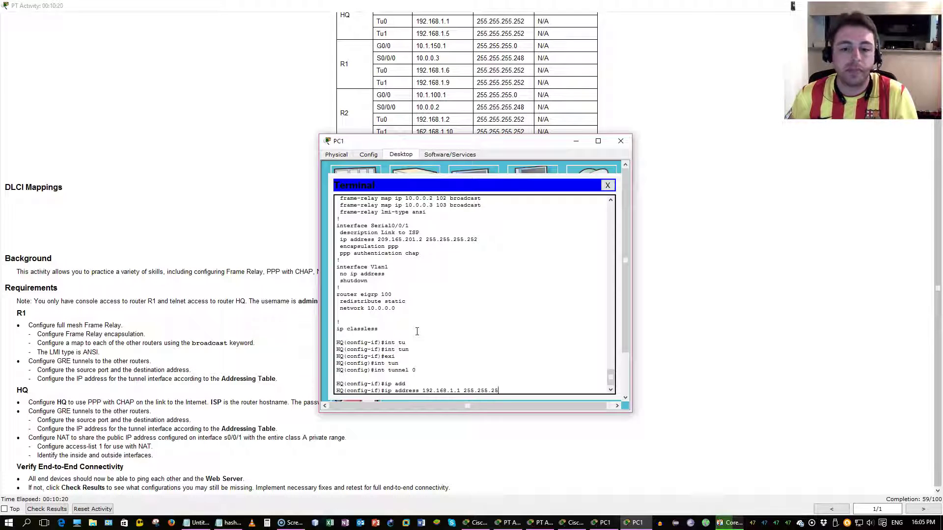
key(Return)
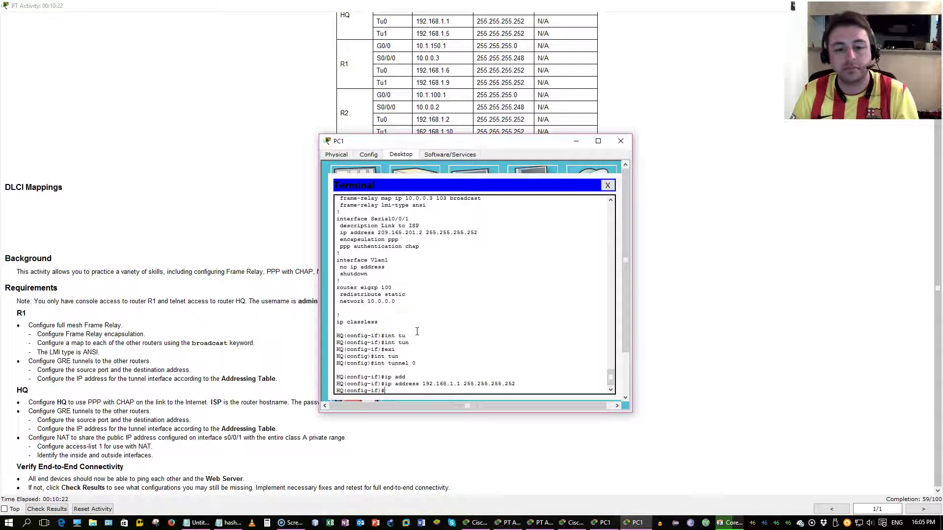
Step: Set Tunnel0's source to s0/0/0 and its destination to 10.0.0.3
text(tunn)
key(Tab)
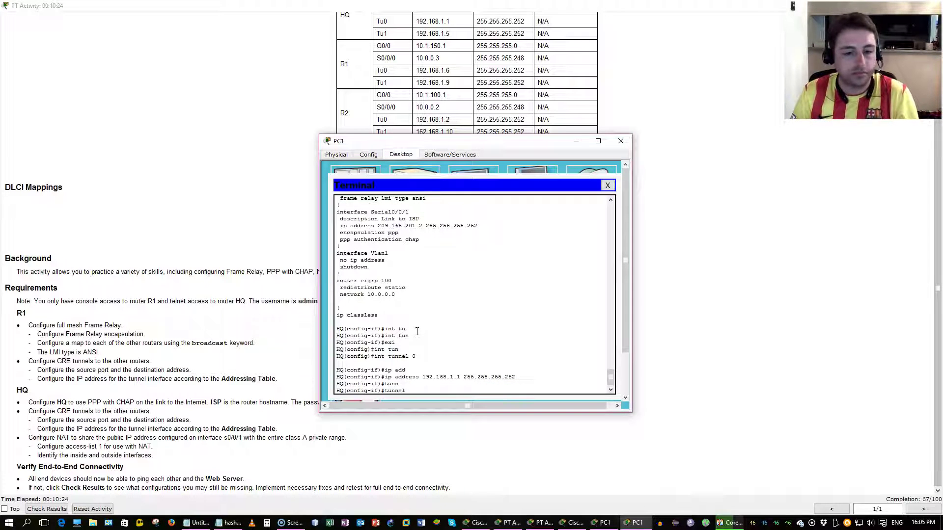
text(sou)
key(Tab)
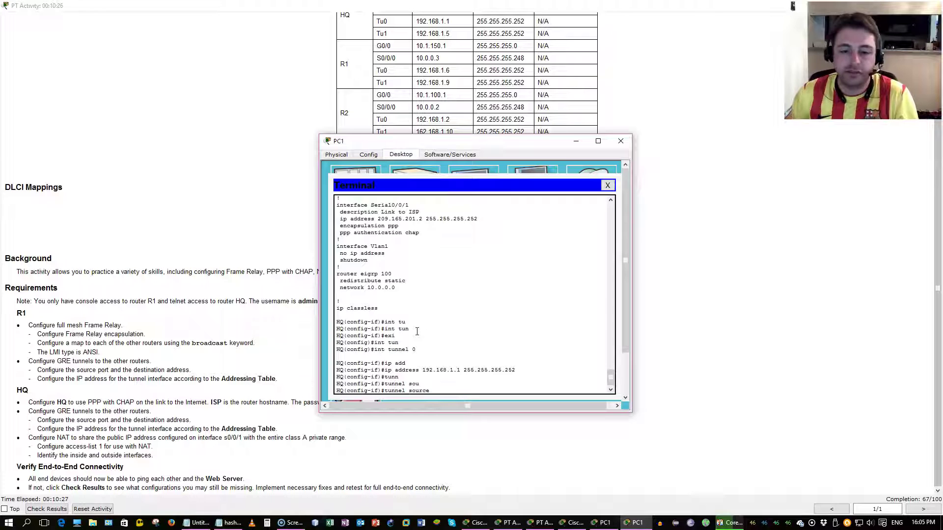
text(s0/0/0)
key(Return)
text(t)
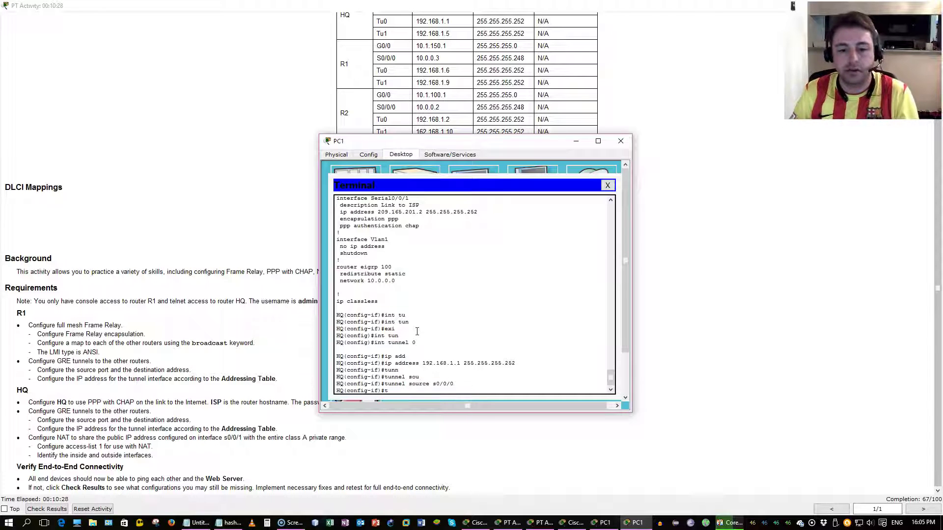
text(un)
key(Tab)
text(des)
key(Tab)
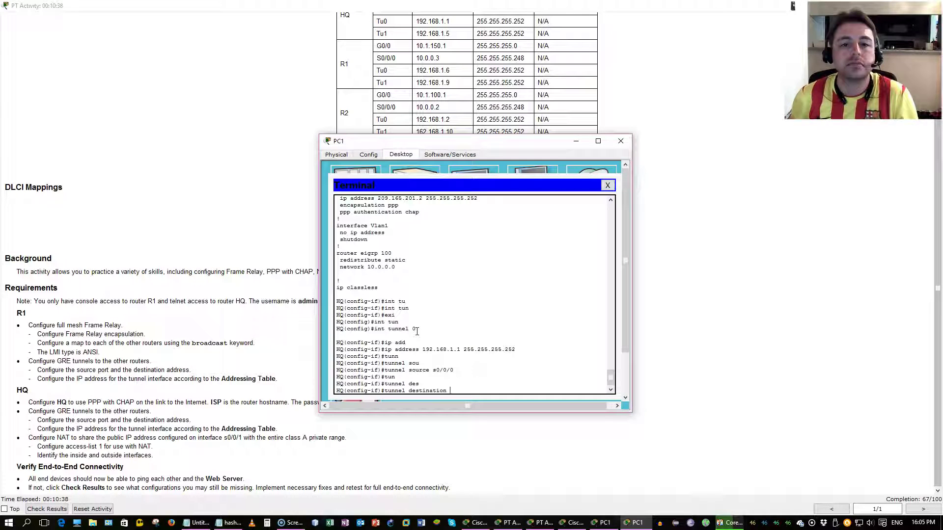
text(10.0.0.3)
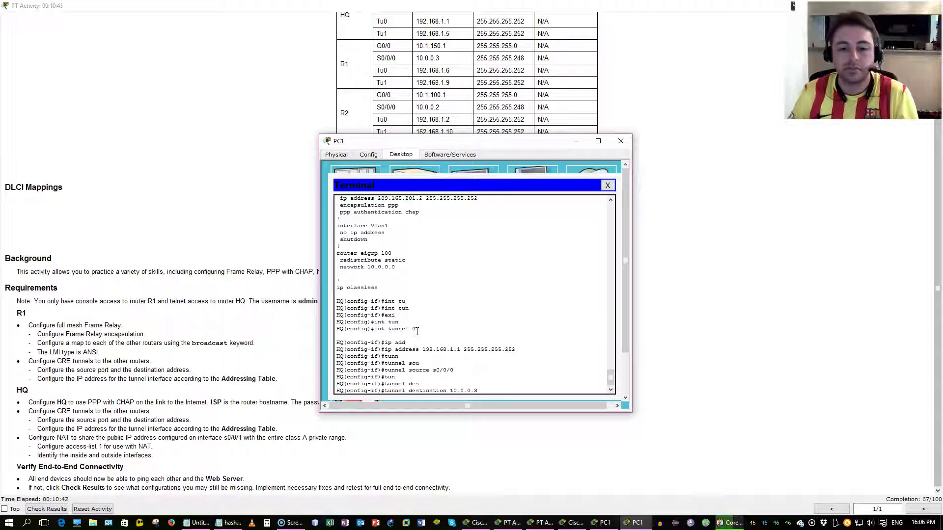
text( bro)
key(Tab)
key(BackSpace)
key(BackSpace)
key(BackSpace)
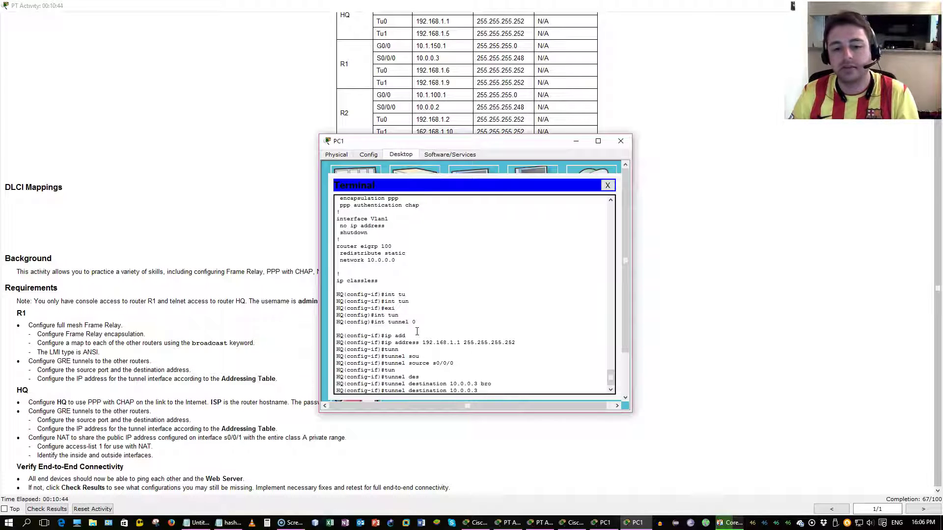
text(?)
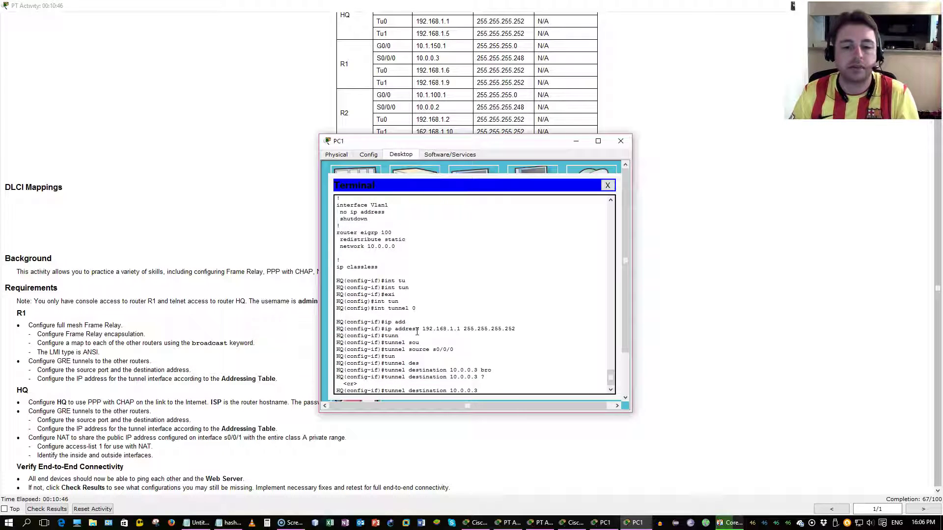
key(Return)
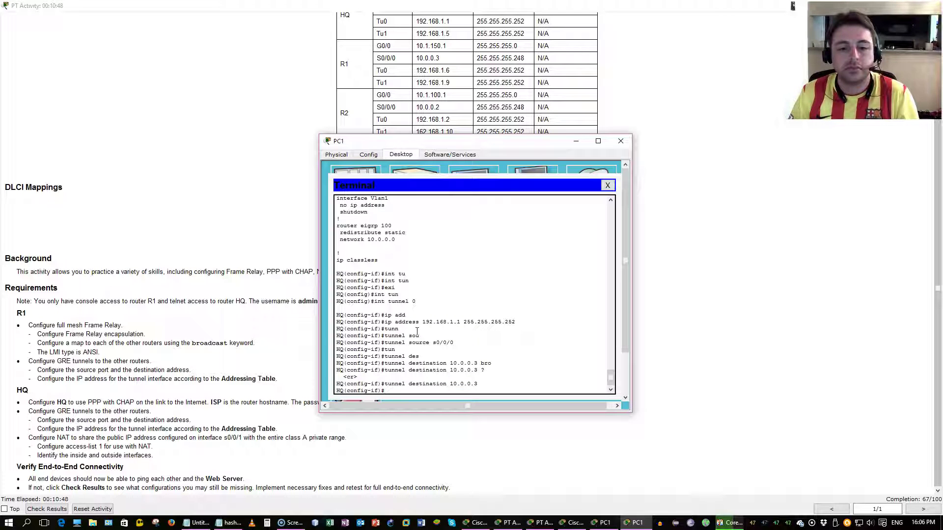
text(int tu)
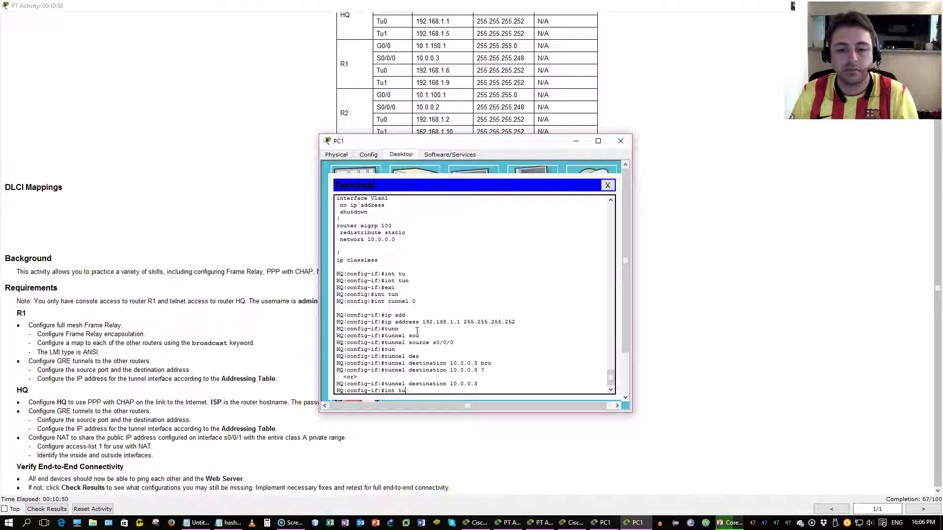
text(nnel 1)
Step: Give Tunnel1 the address 192.168.1.5 255.255.255.252 and bring it up with no shutdown
key(Return)
text(ip a)
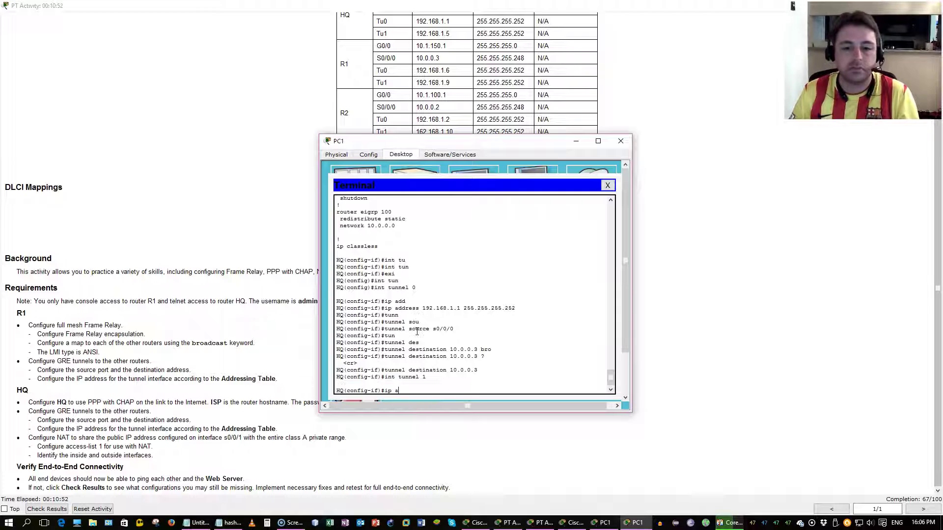
text(dd)
key(Tab)
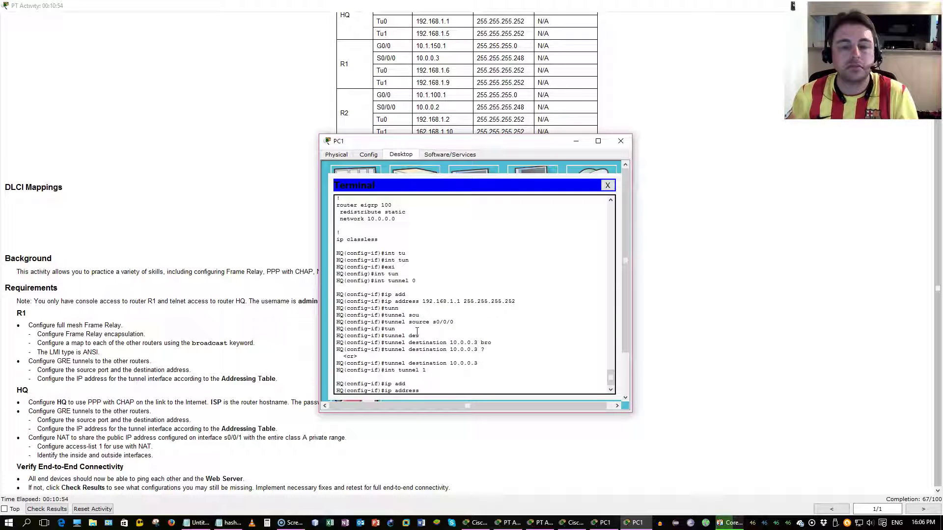
text(192.16)
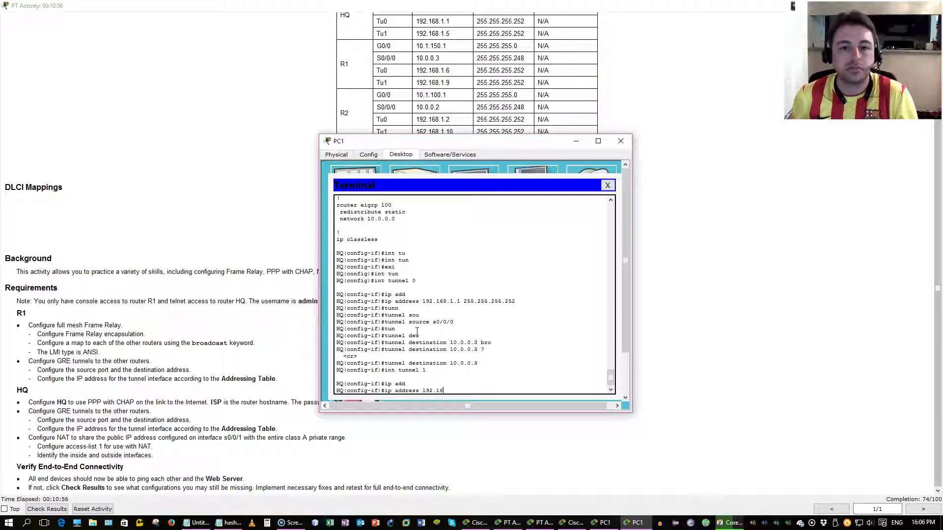
text(8.1.5 255.)
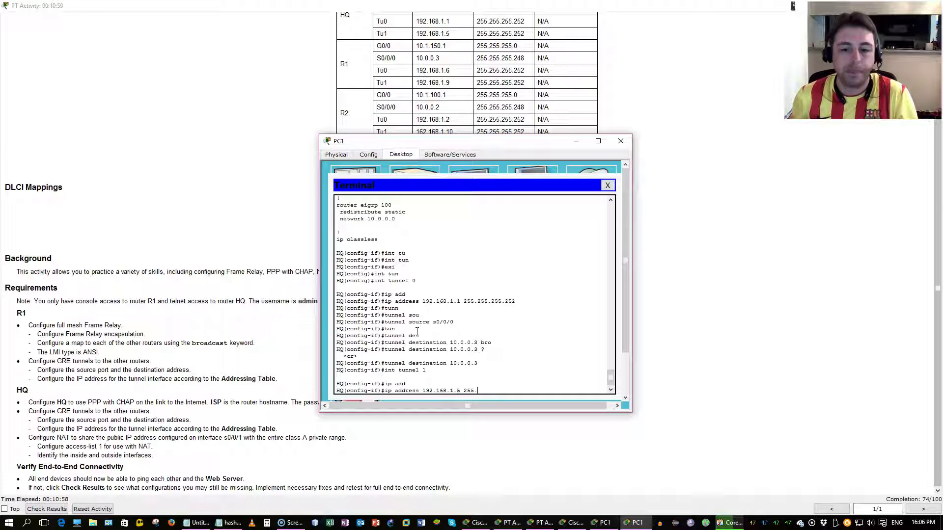
text(255.255.252)
key(Return)
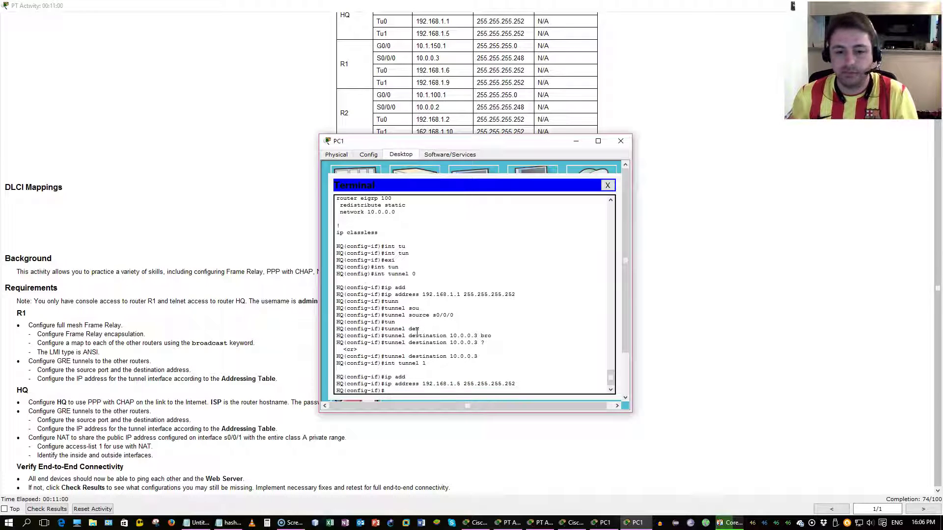
text(no shut)
key(Return)
Step: Set Tunnel1's tunnel source to s0/0/0
text(tunn)
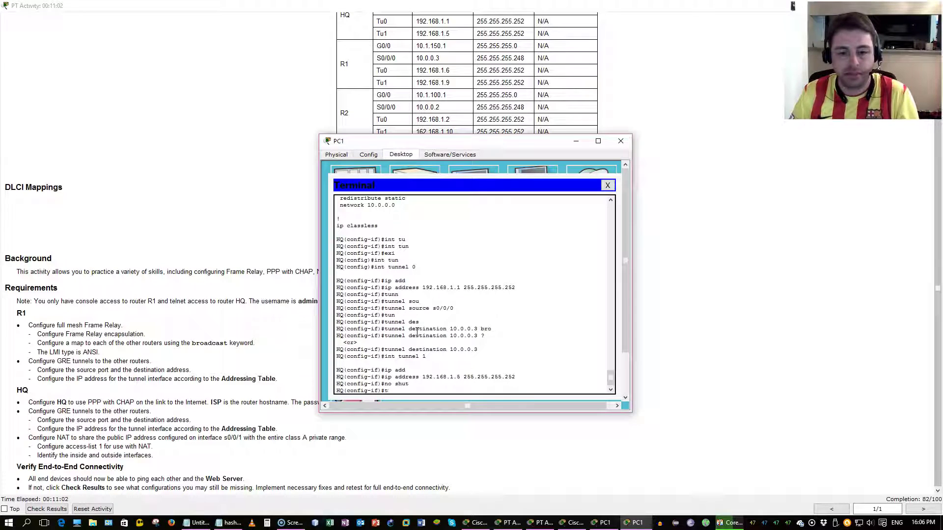
key(Tab)
text(ou)
key(BackSpace)
key(BackSpace)
text(sou)
key(Tab)
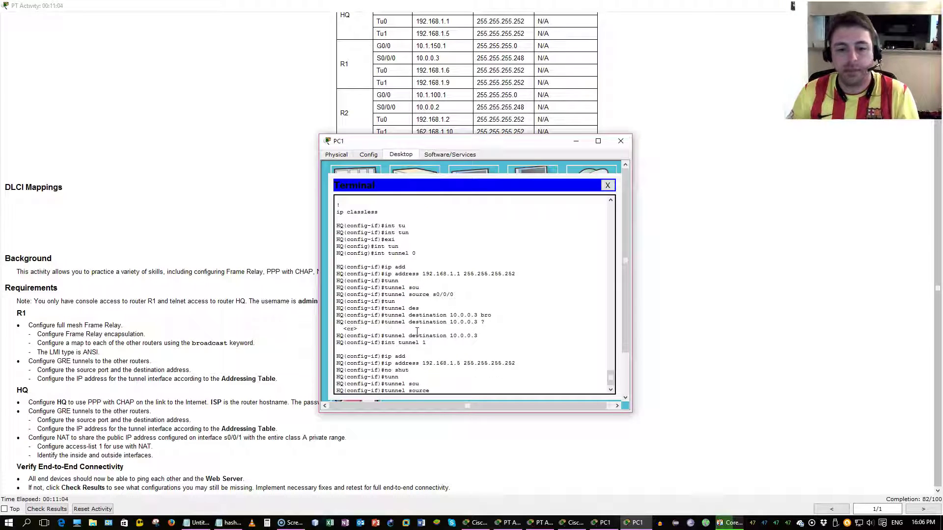
text(s0//)
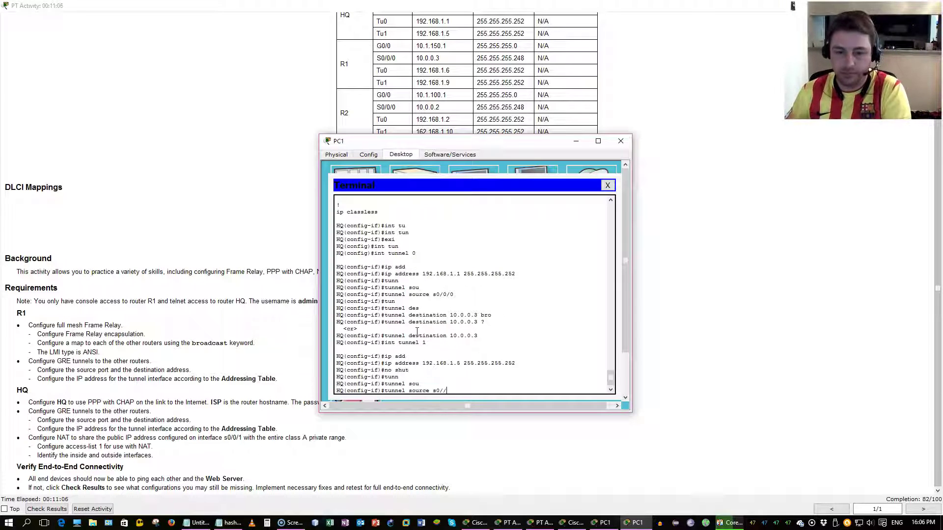
key(BackSpace)
text(0/0/0)
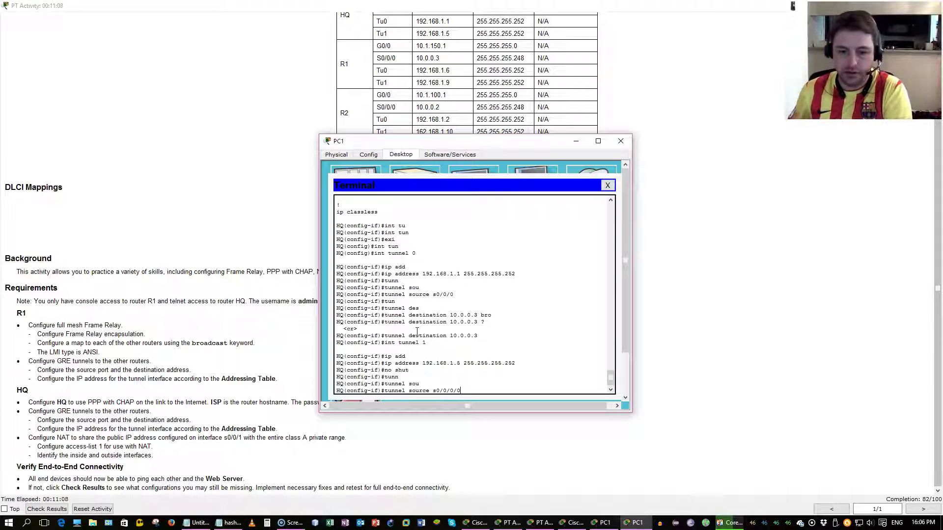
key(BackSpace)
key(BackSpace)
key(Return)
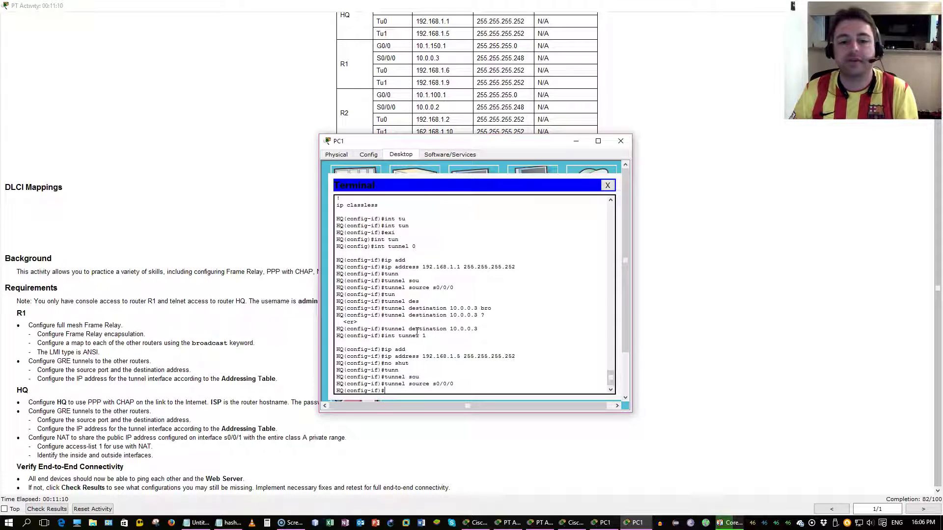
text(tunn)
key(Tab)
text(des)
key(Tab)
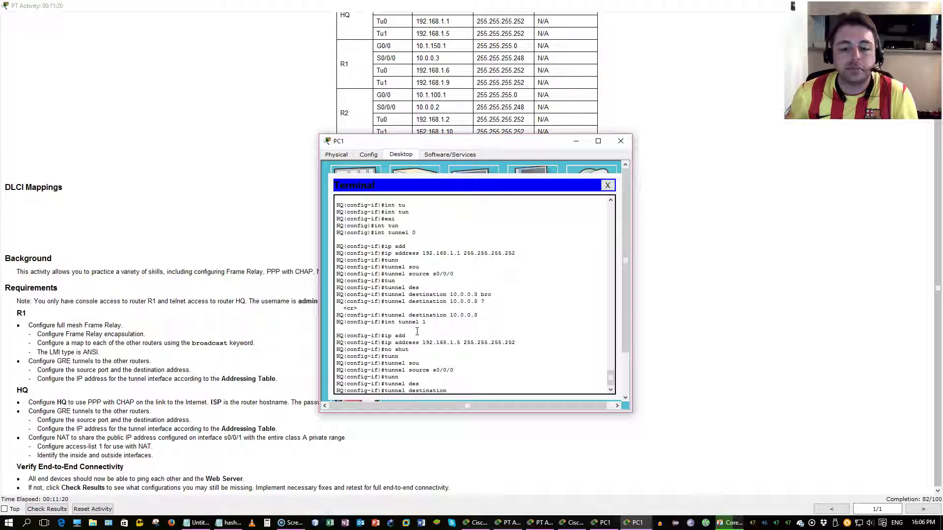
click(513, 525)
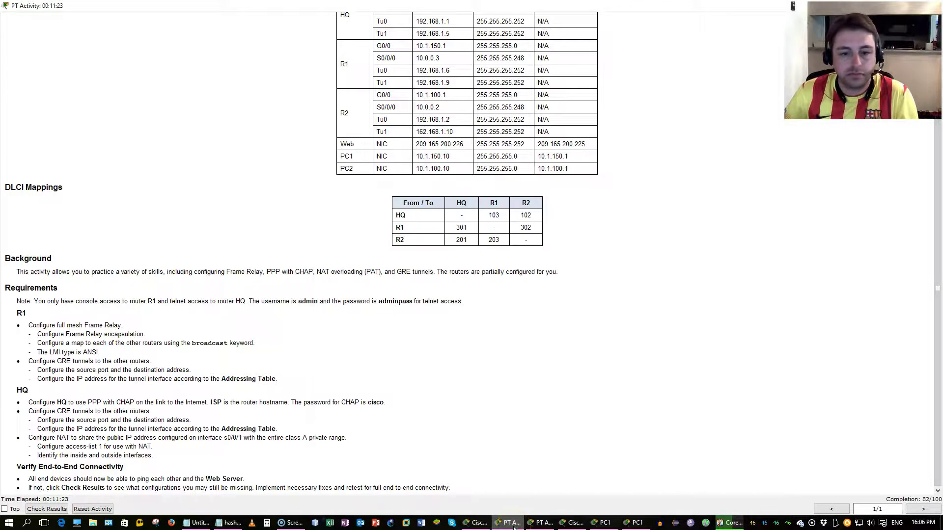
click(513, 527)
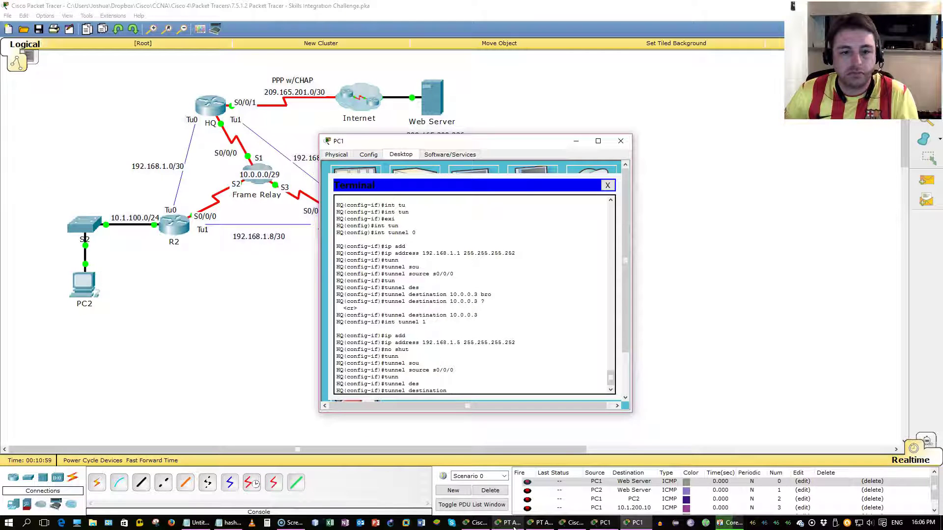
click(512, 525)
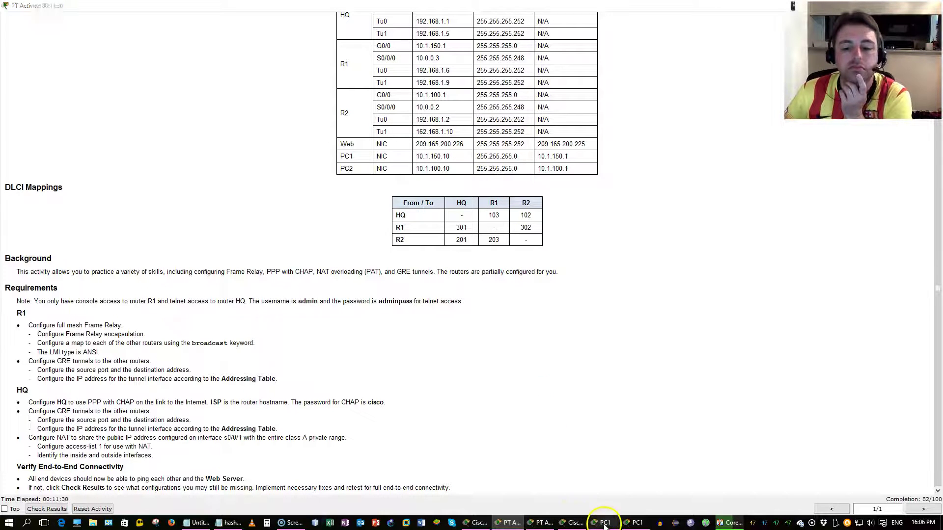
click(641, 525)
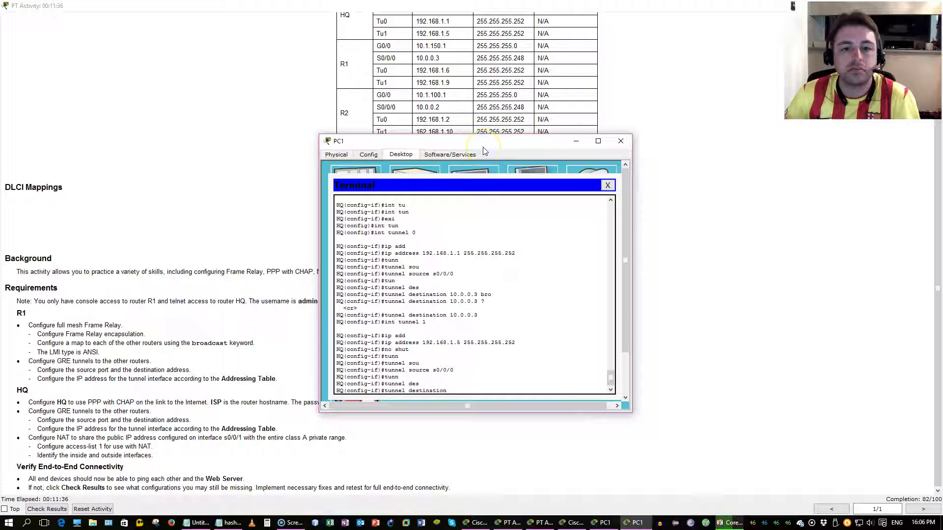
Step: Set HQ's Tunnel0 destination to 10.0.0.2
click(545, 284)
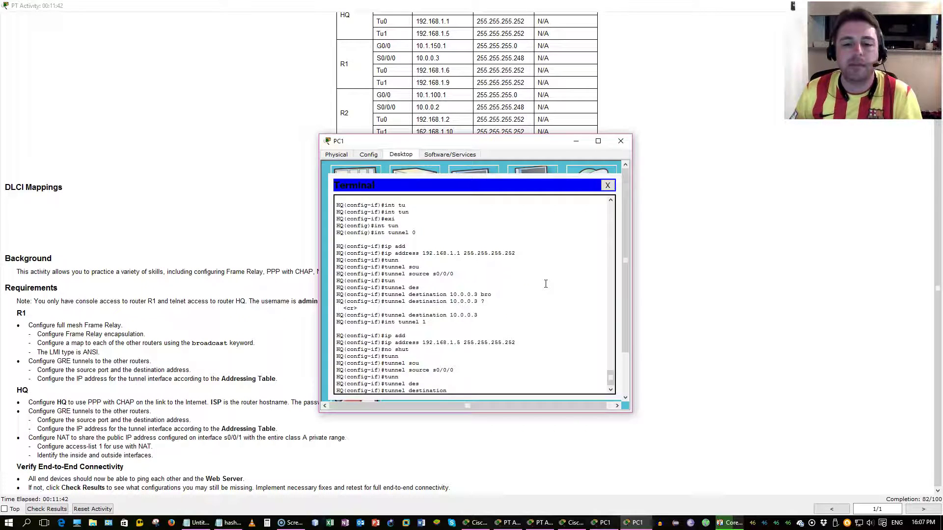
key(BackSpace)
key(BackSpace)
key(BackSpace)
key(BackSpace)
key(BackSpace)
key(BackSpace)
key(BackSpace)
key(BackSpace)
key(BackSpace)
key(BackSpace)
key(BackSpace)
key(BackSpace)
key(BackSpace)
key(BackSpace)
key(BackSpace)
key(BackSpace)
key(BackSpace)
key(BackSpace)
key(BackSpace)
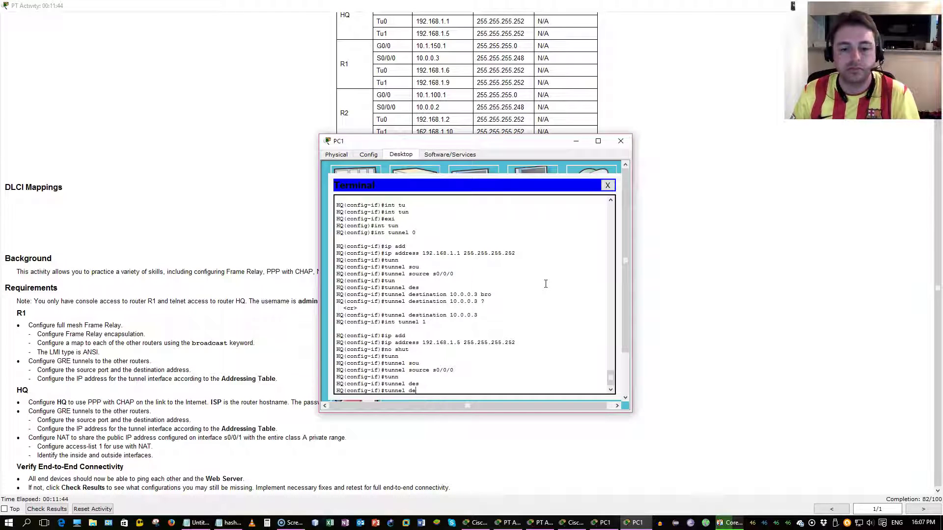
text(exi)
key(Return)
text(int)
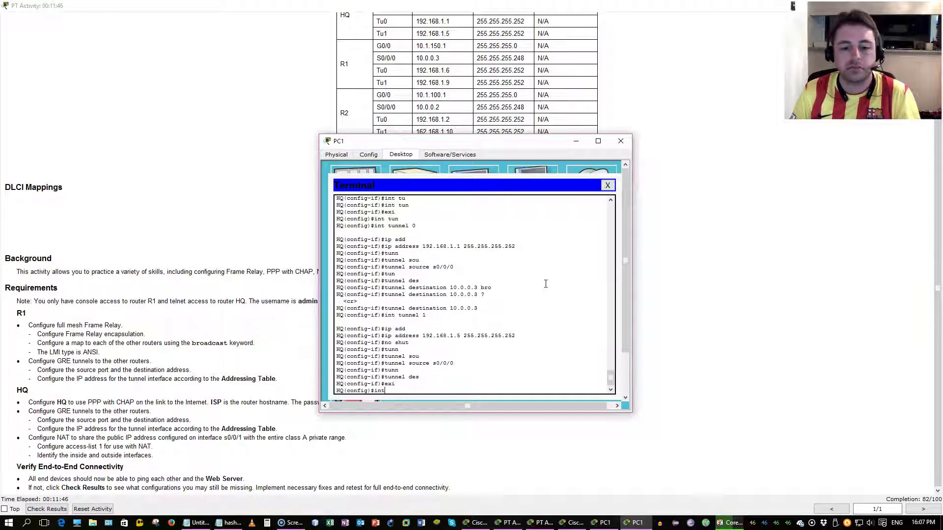
text( tun)
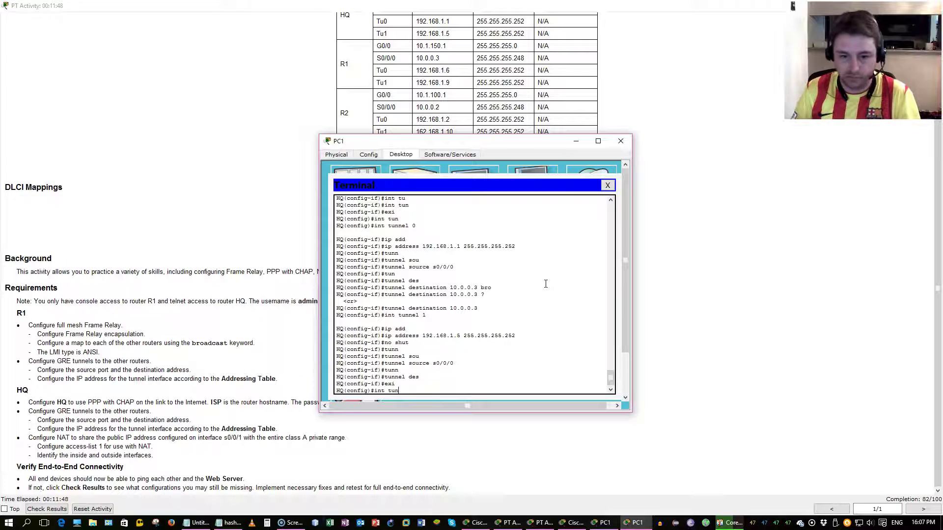
text( 0)
key(Return)
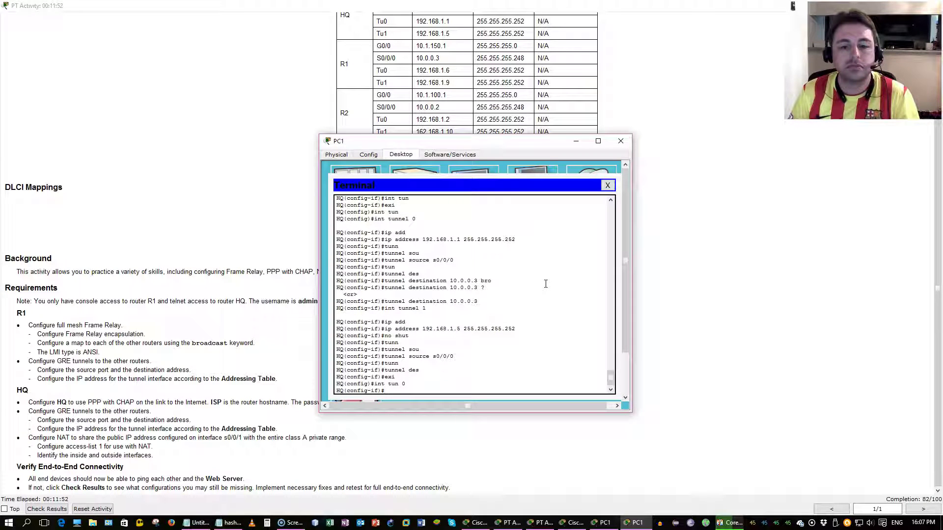
text(tunn)
key(Tab)
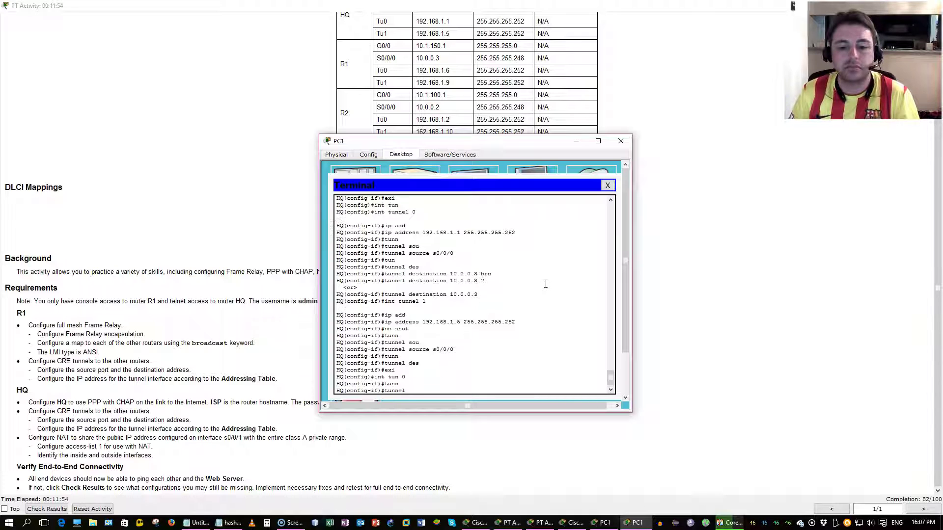
text(de)
key(Tab)
text(1)
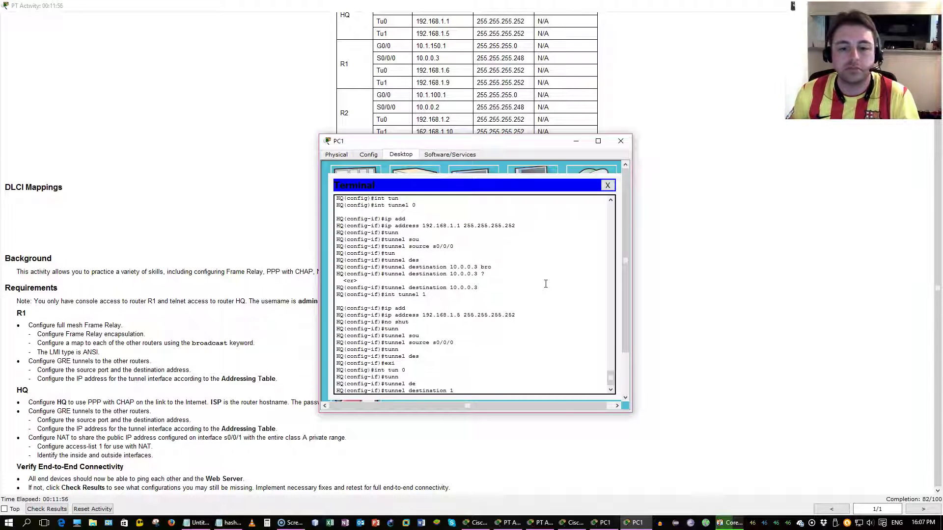
text(0.0)
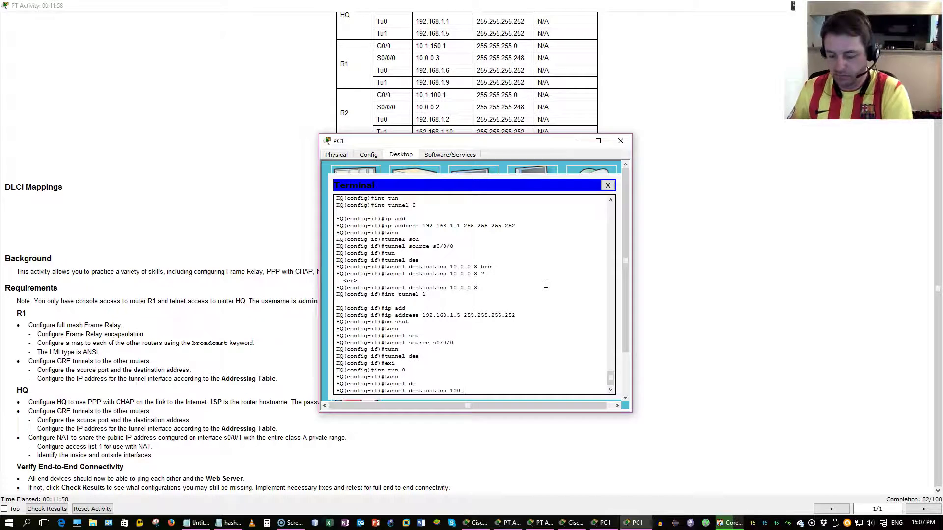
text(.0.2)
key(Return)
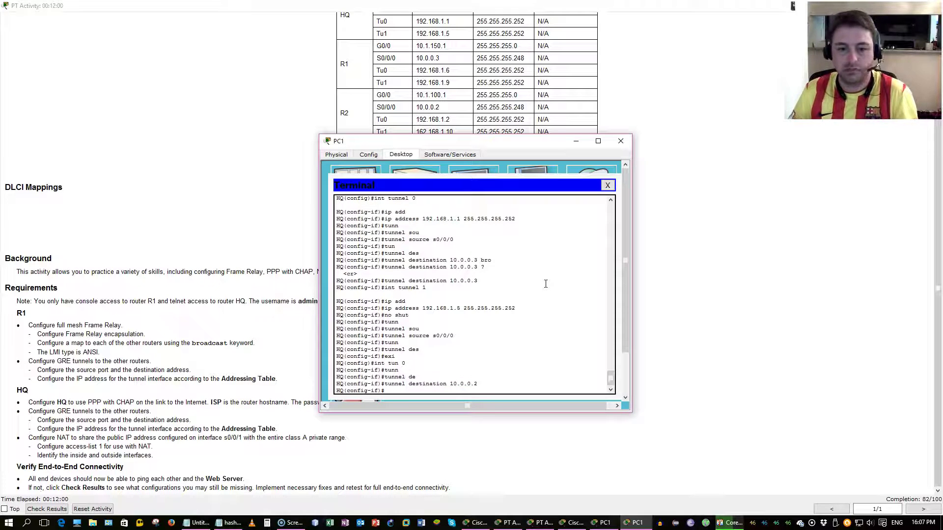
Step: Set HQ's Tunnel1 destination to 10.0.0.3 and exit the interface
text(i)
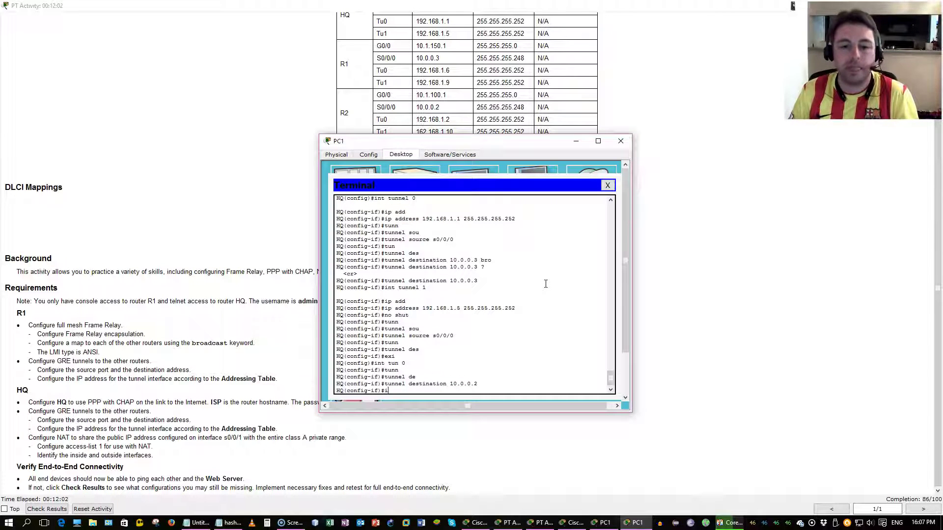
text(nt tun 1)
key(Return)
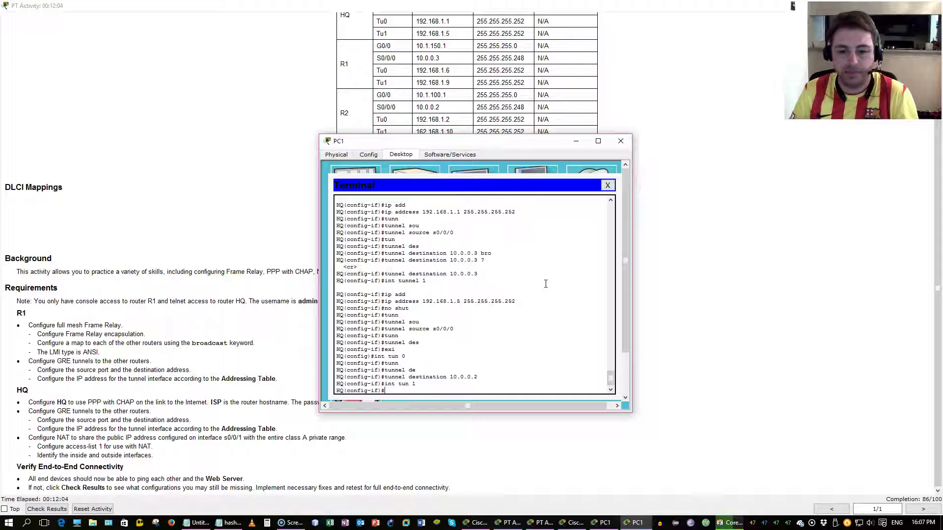
text(tun)
key(Tab)
text(de)
key(Tab)
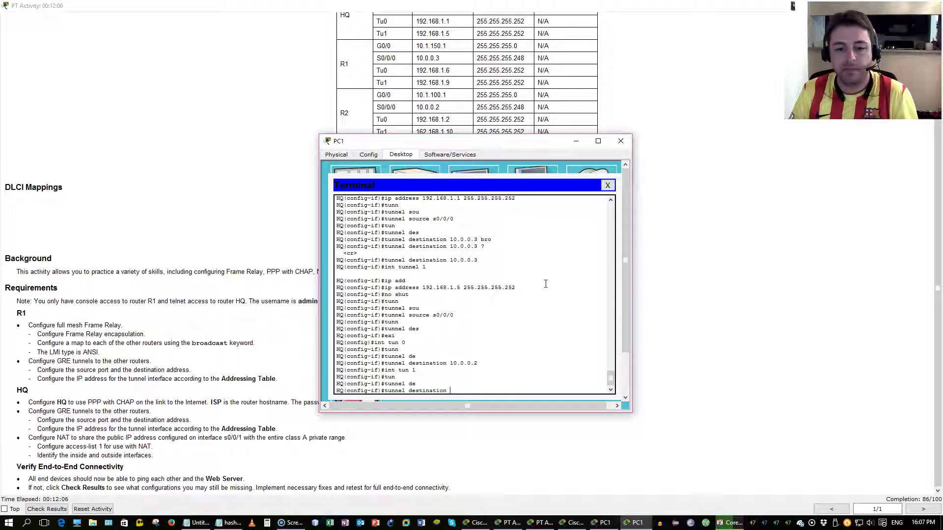
text(10.0.0)
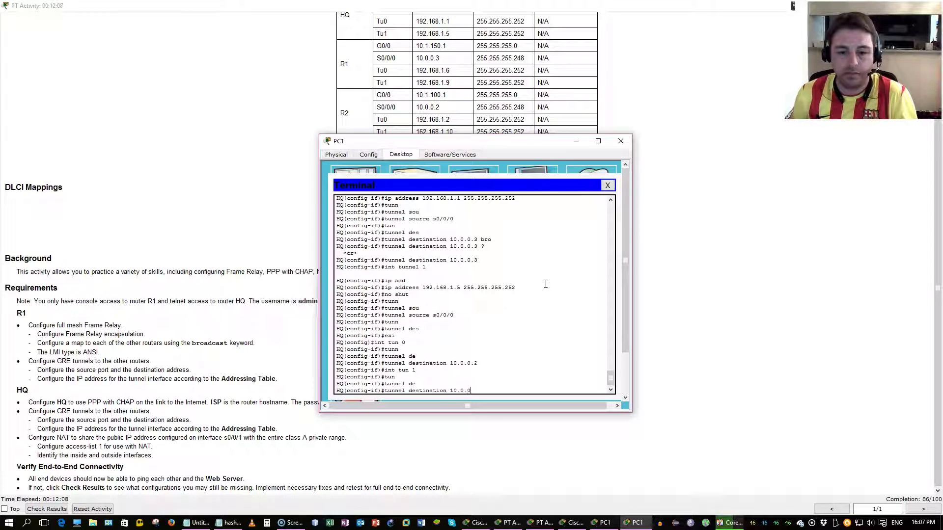
text(.3)
key(Return)
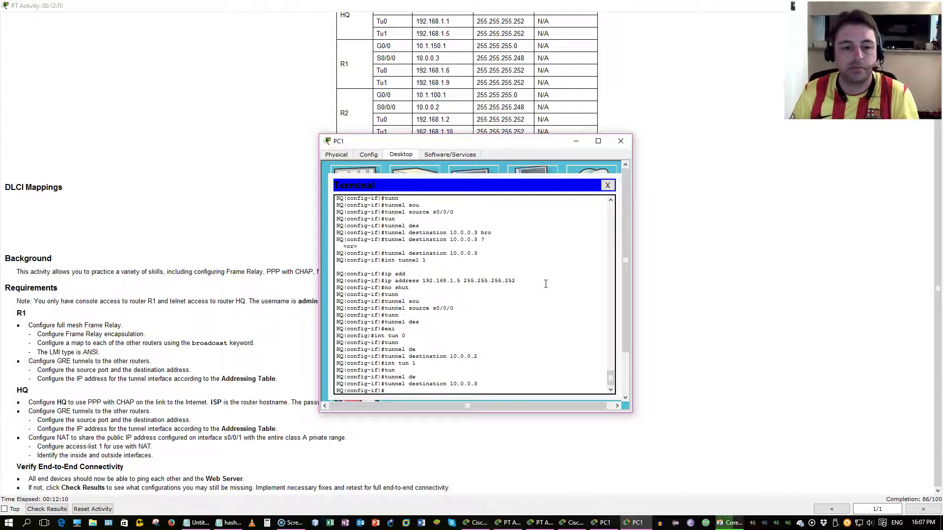
text(exi)
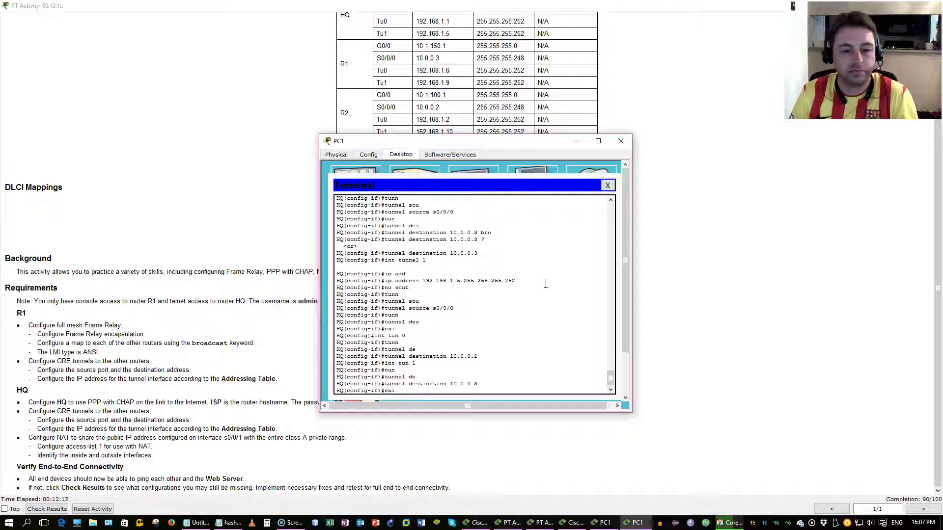
key(Return)
text(int s0/0/)
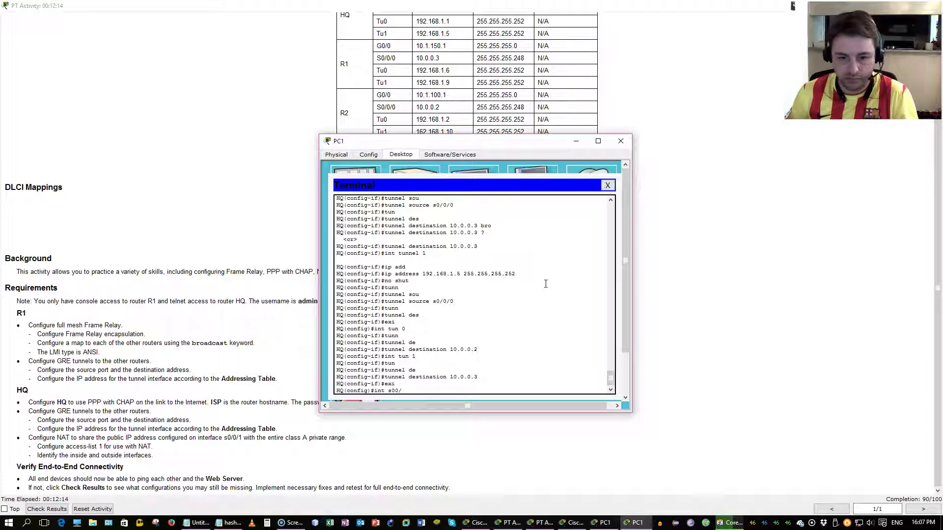
text(0/)
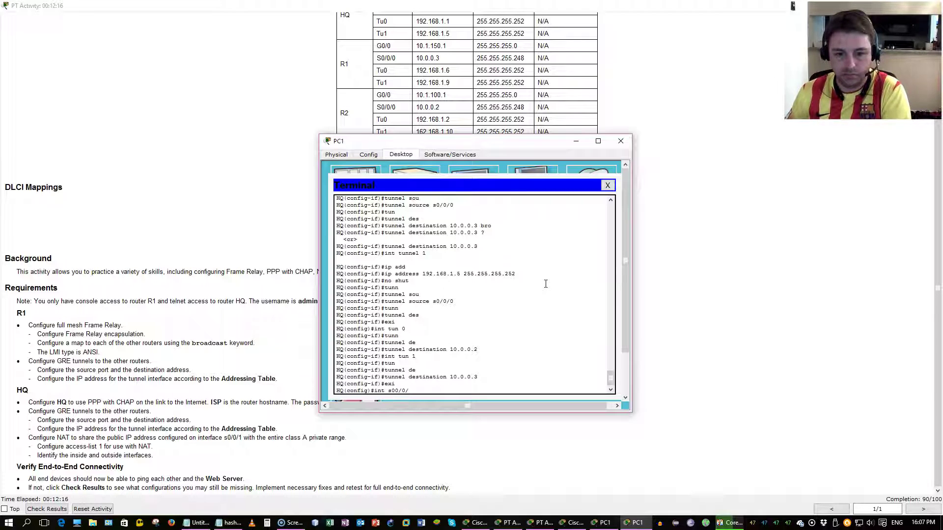
Step: On HQ, enter interface Serial0/0/0 and set its encapsulation to frame-relay
key(BackSpace)
key(BackSpace)
key(BackSpace)
text(/0/0)
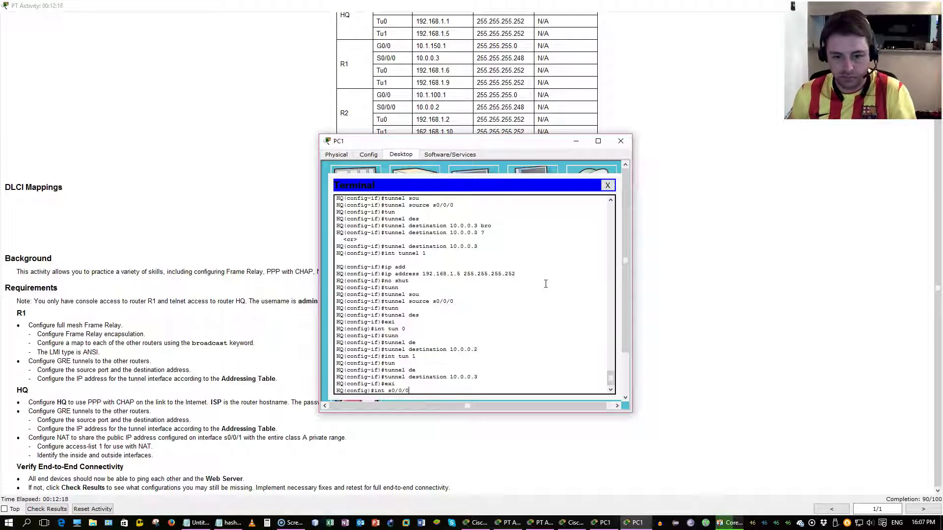
key(Return)
text(en)
key(Tab)
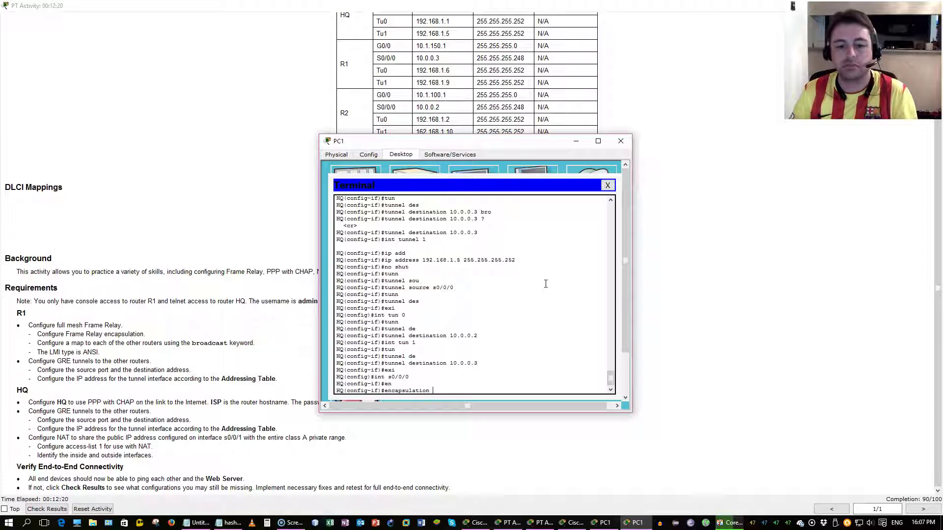
text(f)
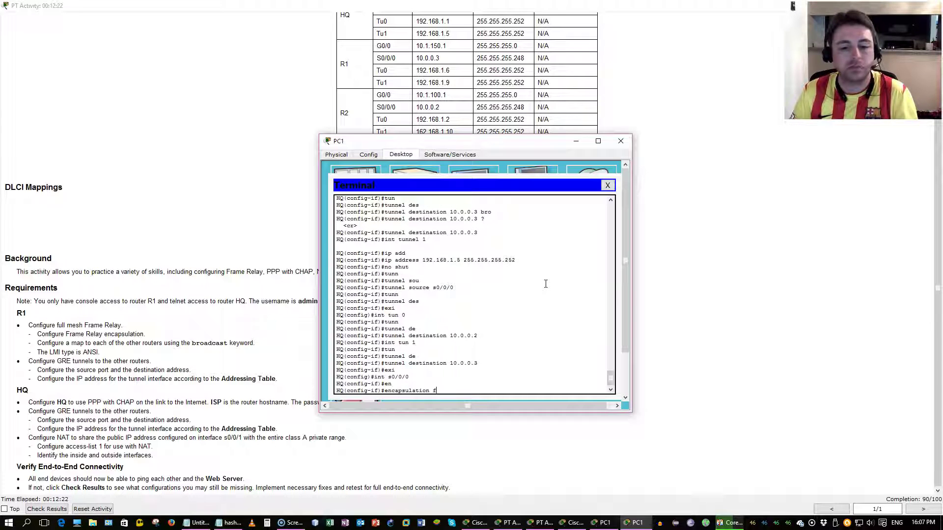
text(ra)
key(Tab)
key(Return)
text(fra)
Step: Set the Frame Relay LMI type on Serial0/0/0 to ansi
key(Tab)
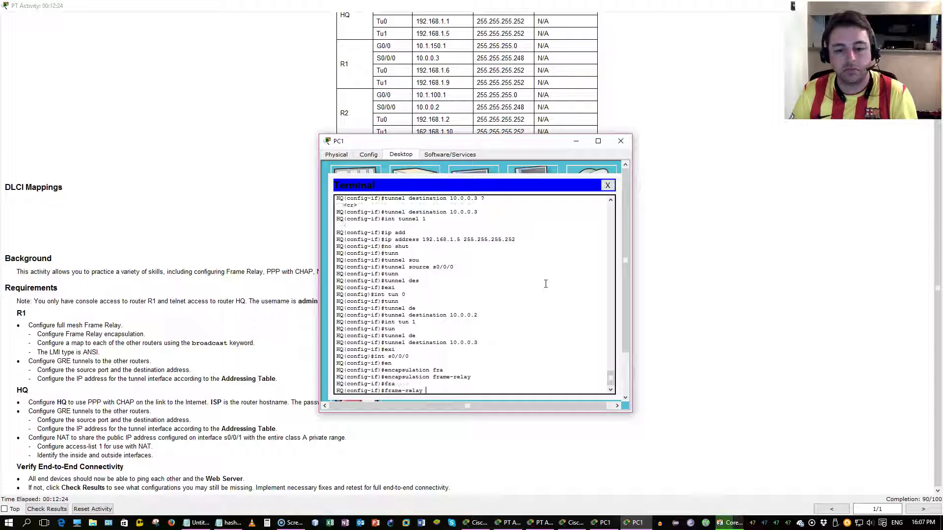
text(l)
key(Tab)
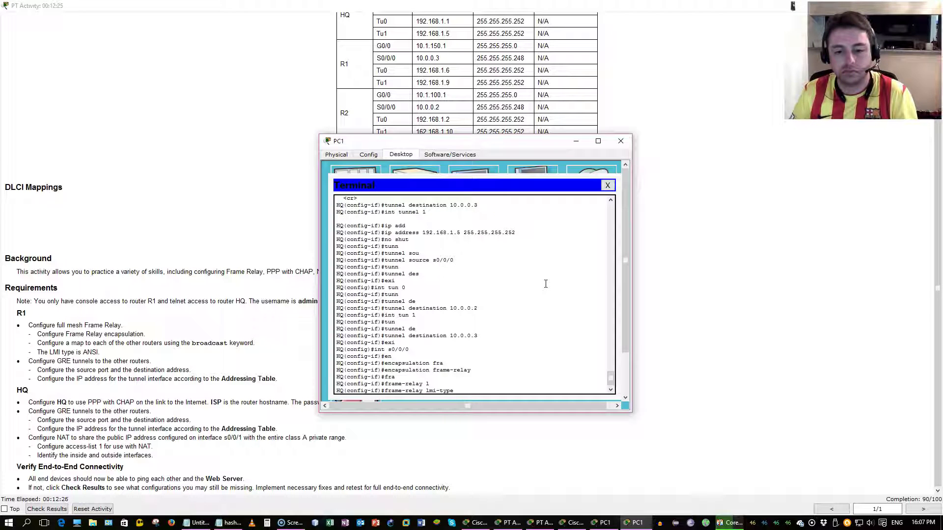
text(an)
key(Tab)
text(br)
key(Tab)
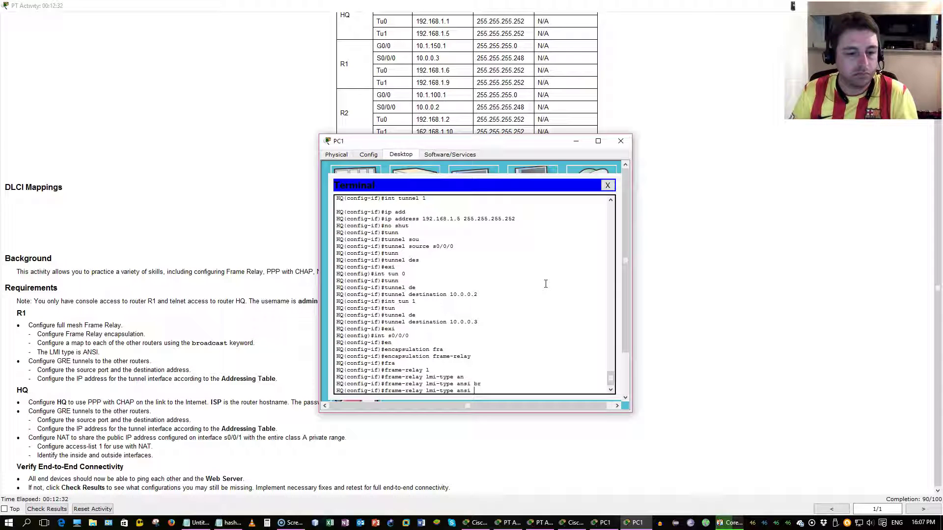
key(Return)
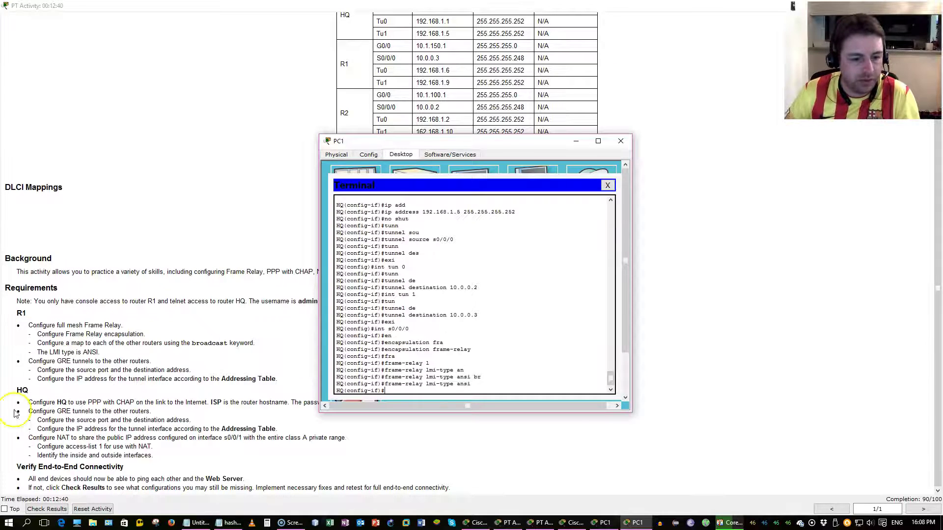
Step: Make HQ's Serial0/0/0 the NAT inside interface and Serial0/0/1 the NAT outside interface
drag(52, 438, 190, 447)
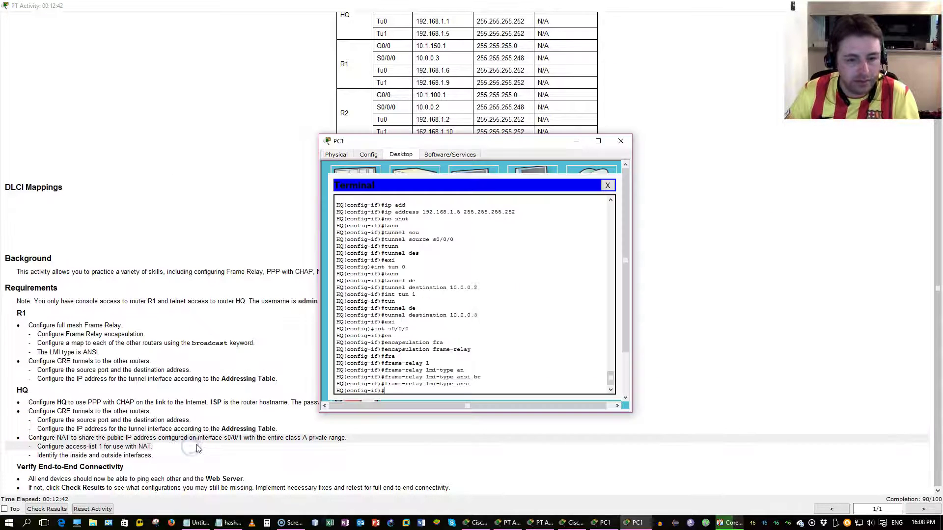
key(alt+Tab)
text(int s0/0/0)
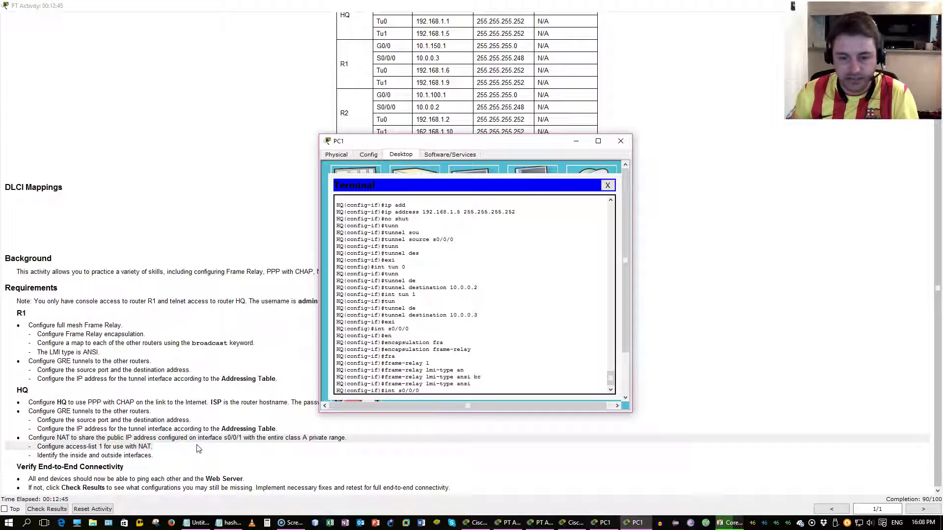
key(Return)
text(ip nat inside)
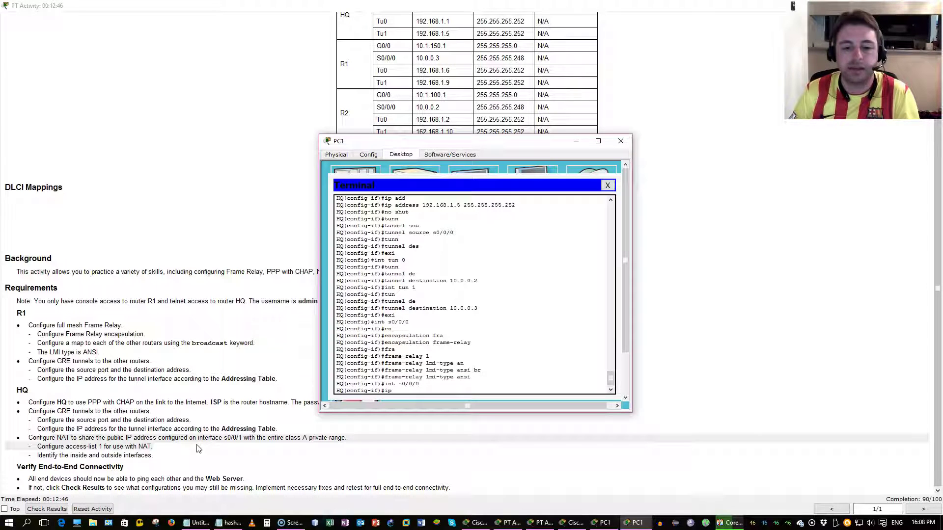
key(Return)
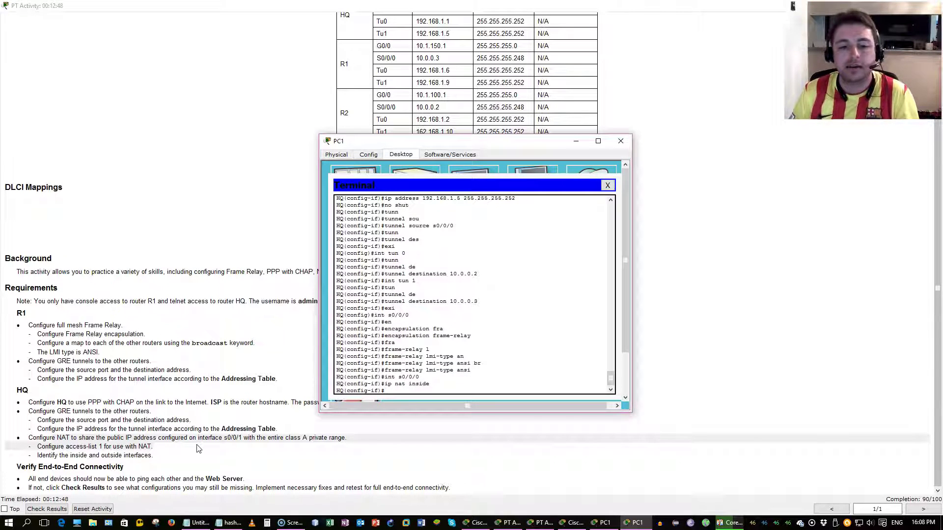
key(Up)
key(Up)
key(Return)
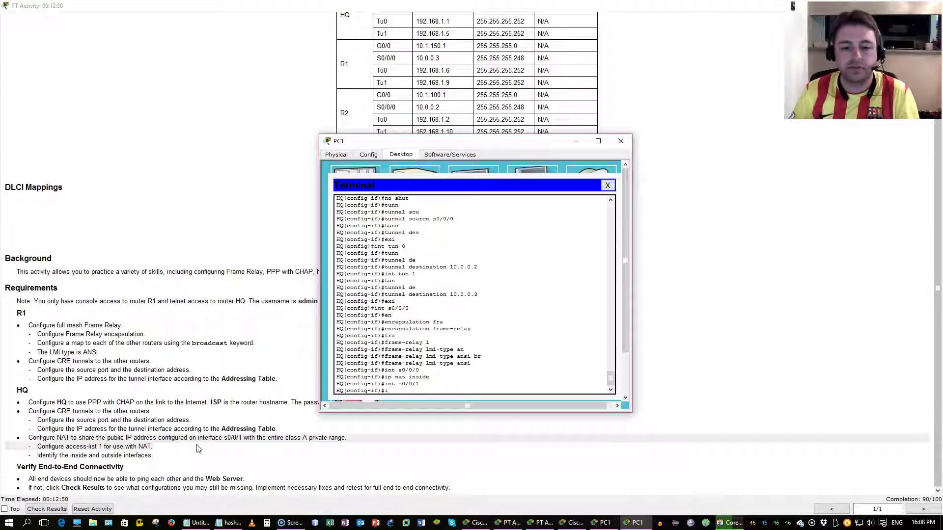
text(ip nat outside)
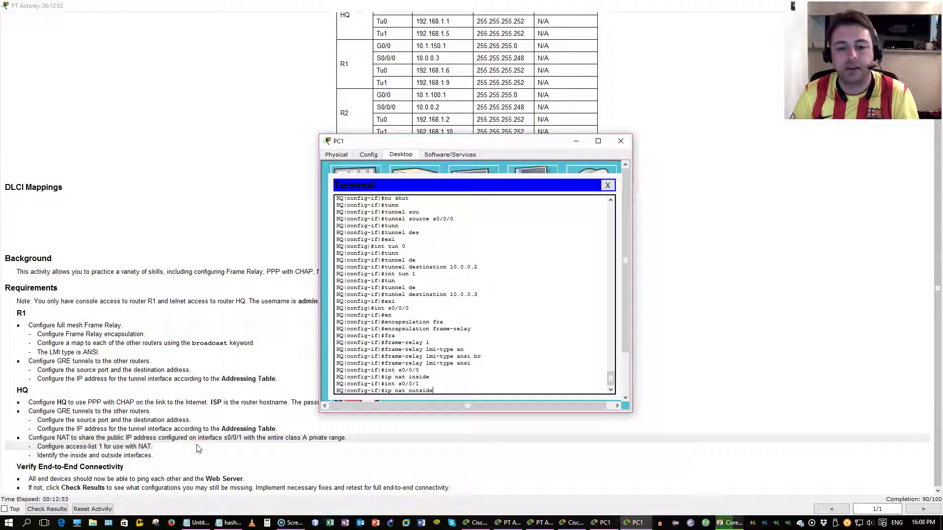
key(Return)
text(exi)
key(Return)
Step: Create access-list 1 permitting 10.0.0.0 0.255.255.255
text(a)
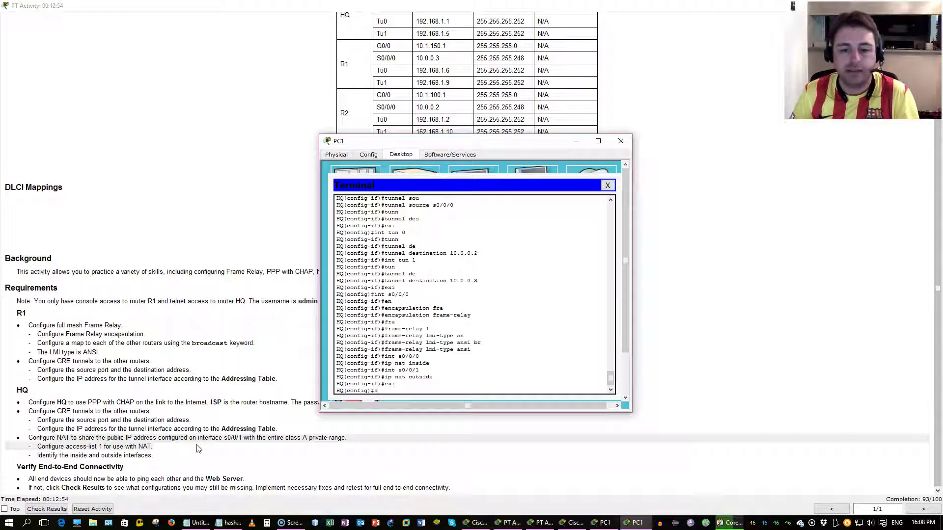
text(cc)
key(Tab)
text(1)
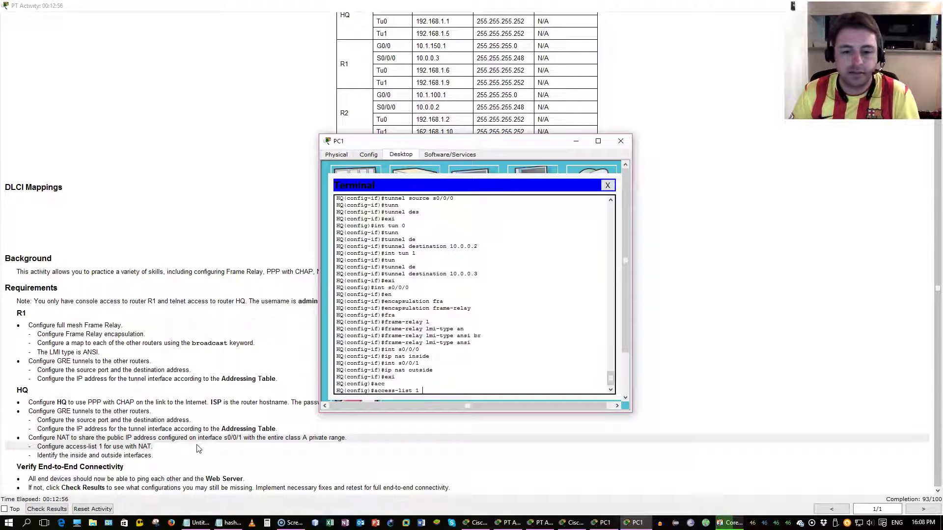
text( ?permit ?)
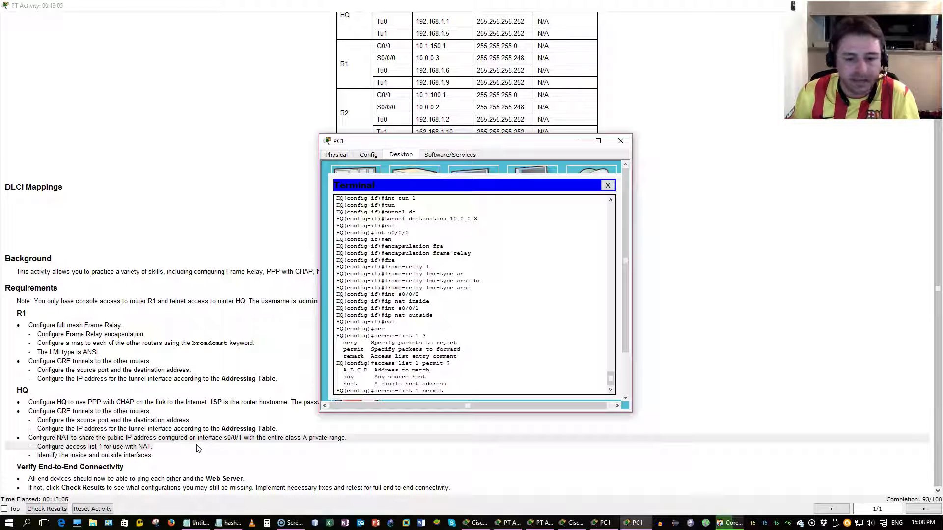
text(10.0.0.0)
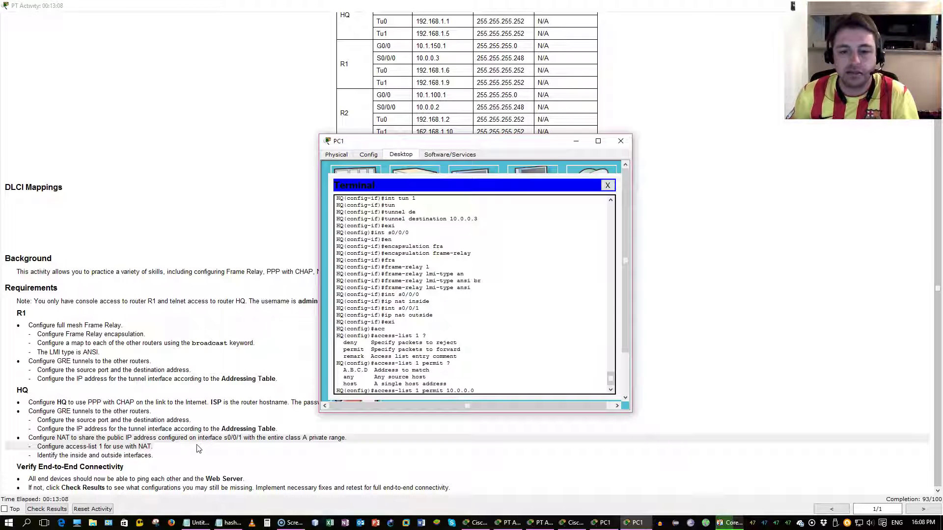
text( 0.255.255.2)
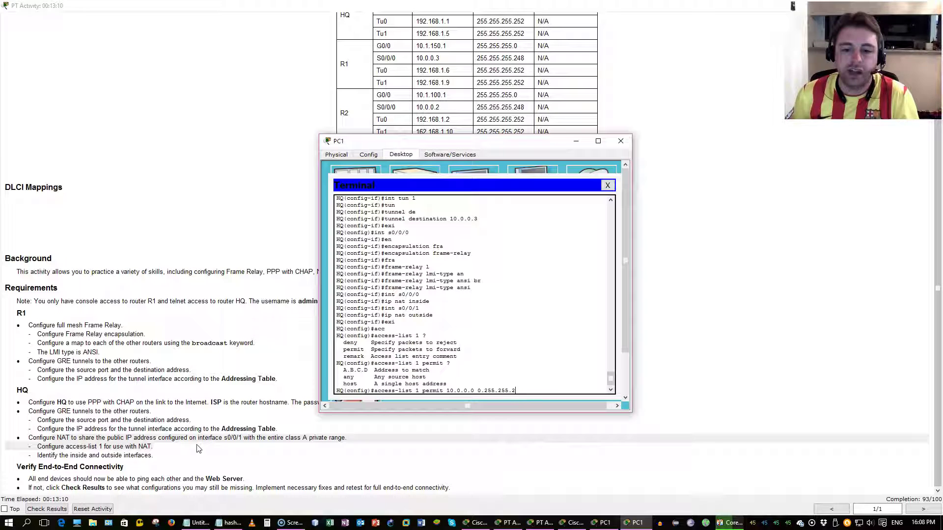
text(55 ?)
key(Return)
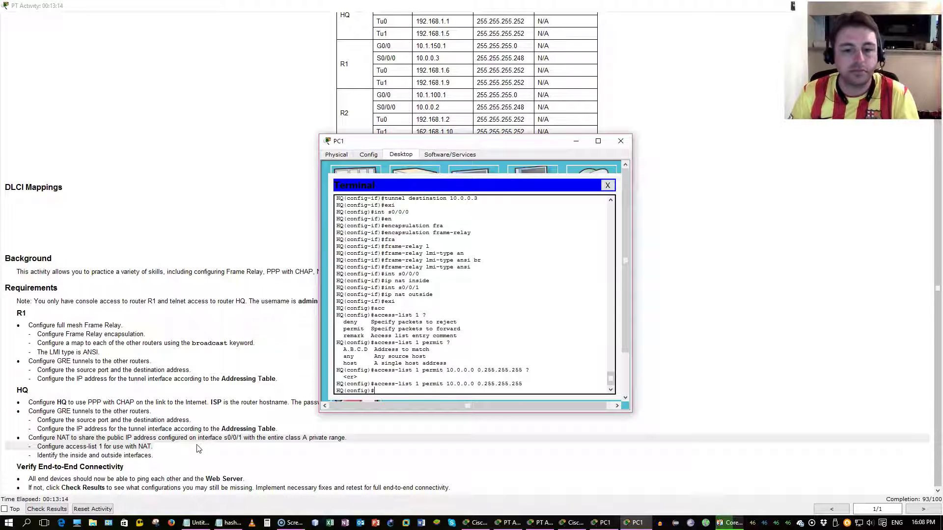
Step: Add the ip nat inside source list 1 rule with overload onto the serial interface
text(ip nat insd)
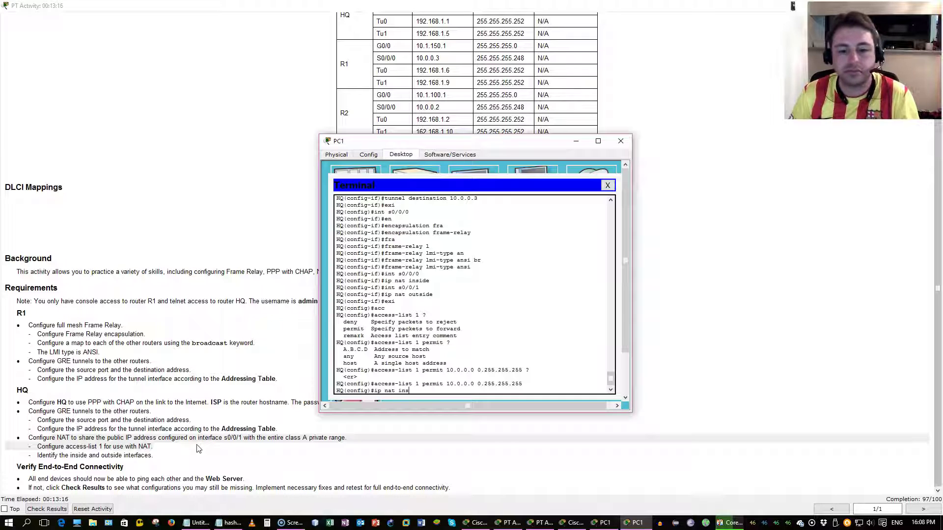
key(Tab)
key(BackSpace)
key(Tab)
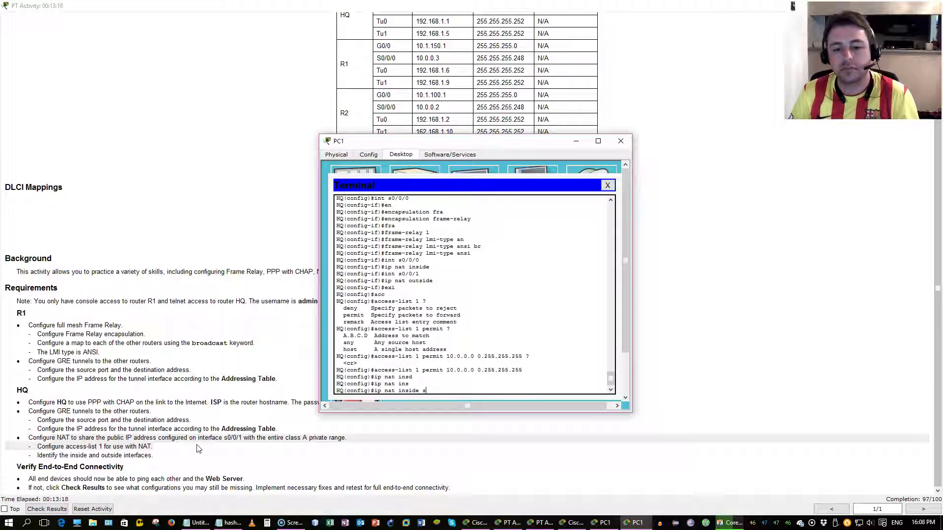
text(ide s)
key(Tab)
text(ource li)
key(Tab)
text(?)
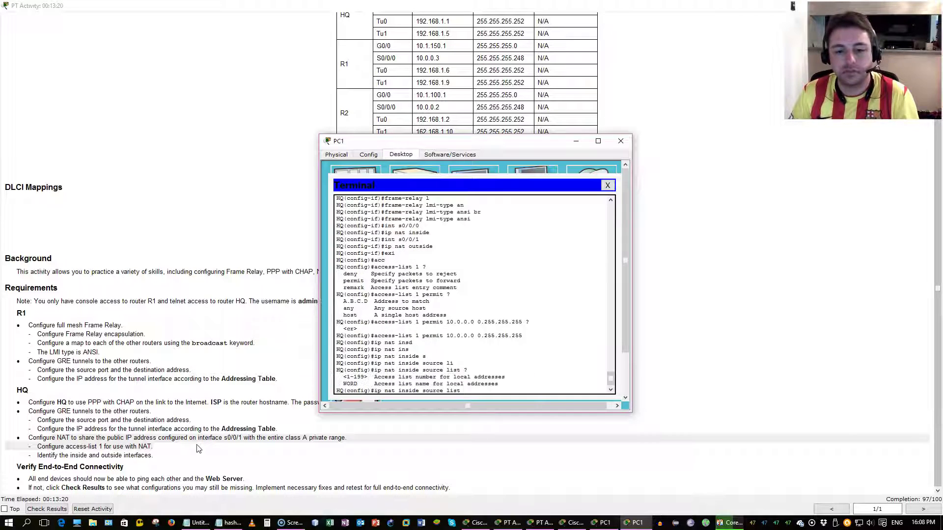
text(1 )
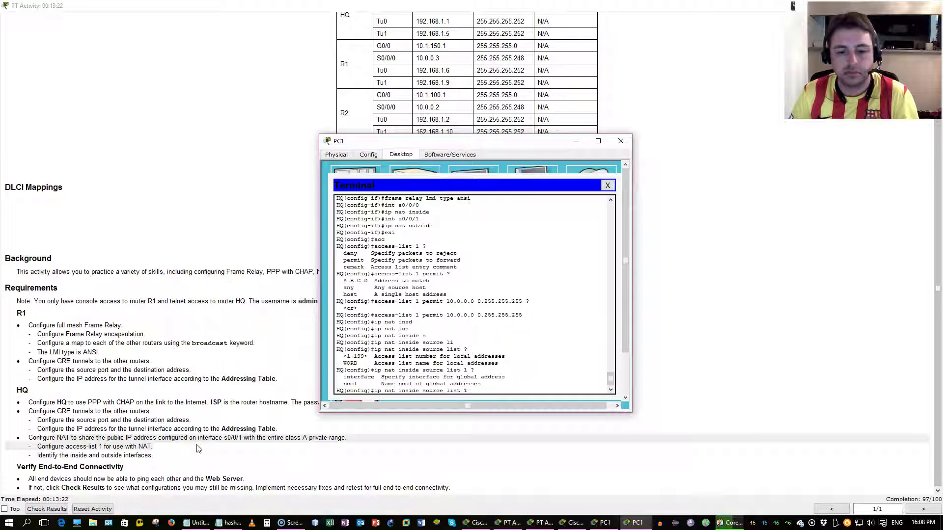
text(?in)
key(Tab)
text(s0/0/0)
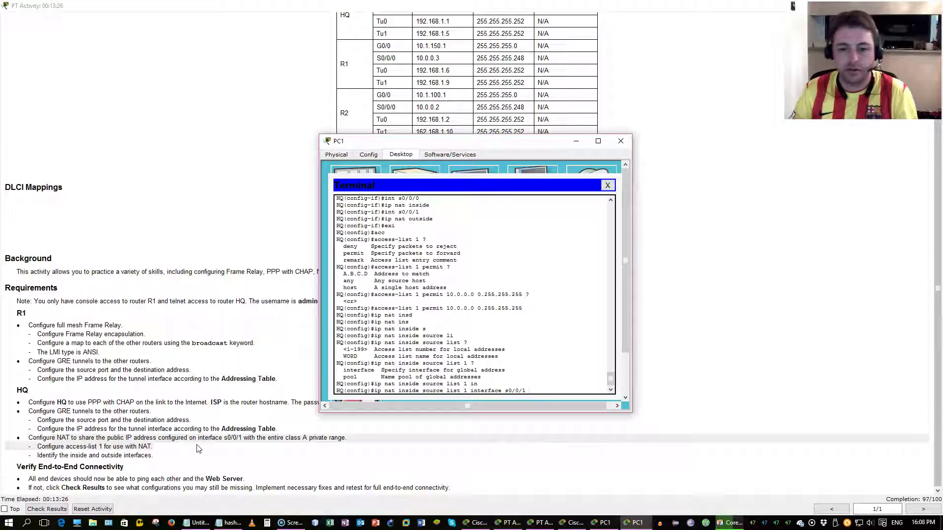
text( over)
key(Tab)
key(Return)
Step: Save HQ's configuration with 'do wr' and leave configuration mode
text(do wr)
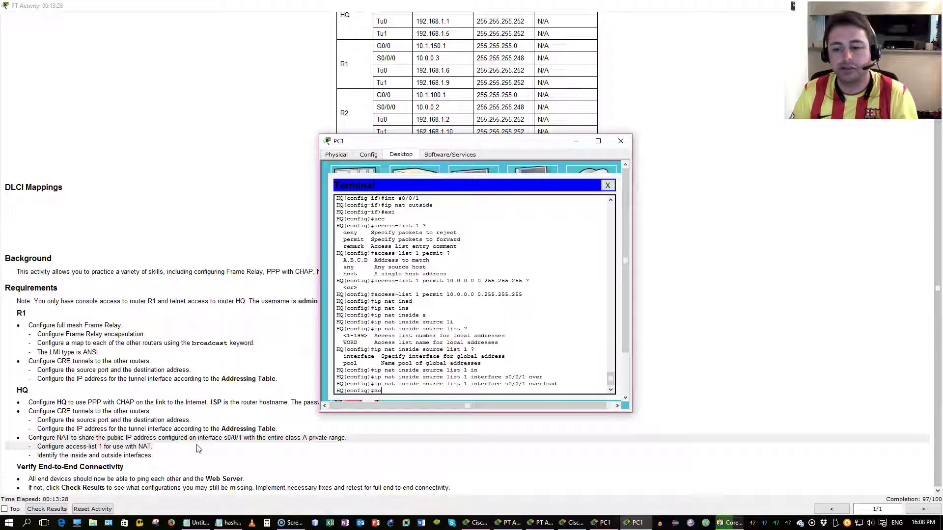
key(Return)
key(Return)
key(Return)
key(Return)
key(Return)
key(Return)
key(ctrl+z)
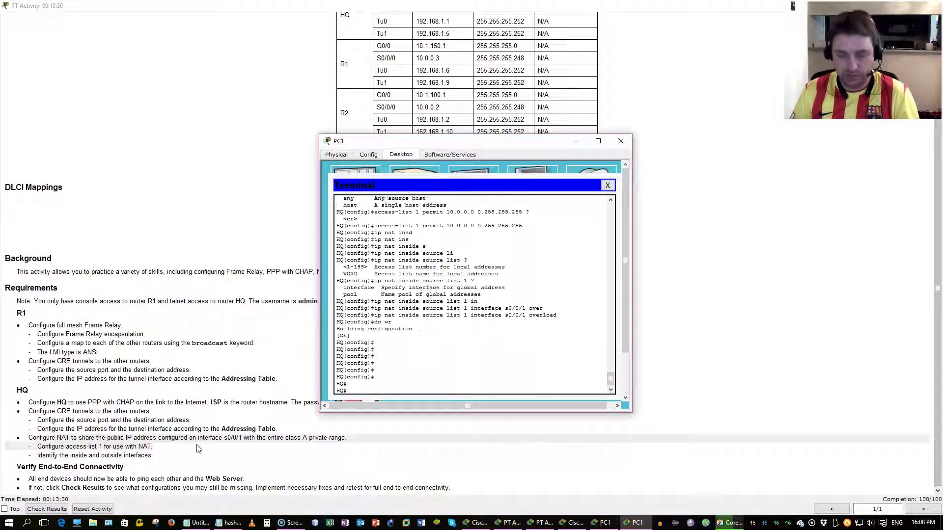
key(Return)
key(Return)
key(Return)
key(Return)
key(Return)
key(Return)
key(Return)
key(Return)
key(Return)
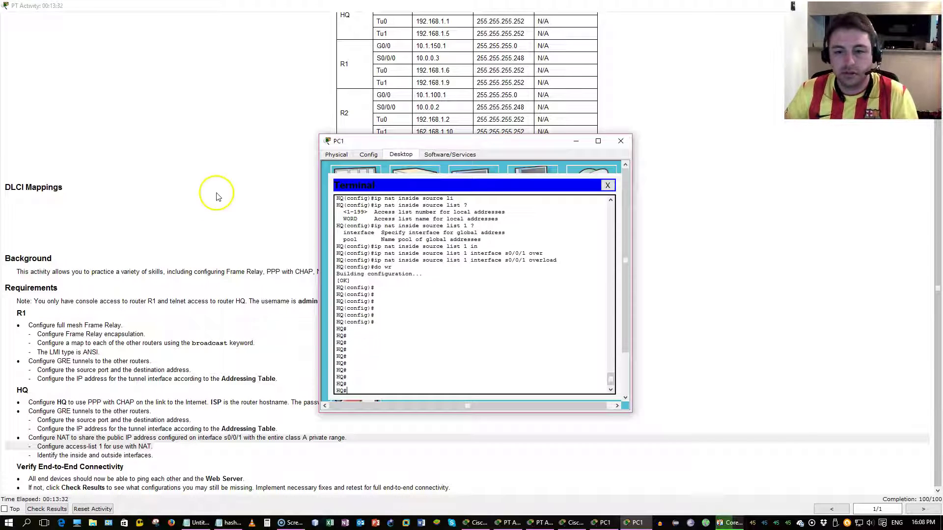
Step: Close the PC1 window and copy the Web Server address 209.165.200.226 from the addressing table
click(621, 141)
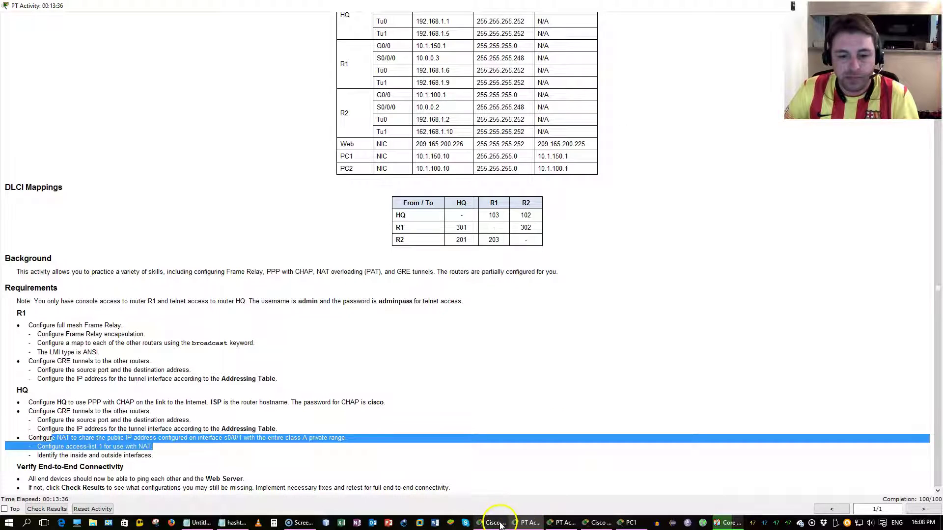
click(333, 406)
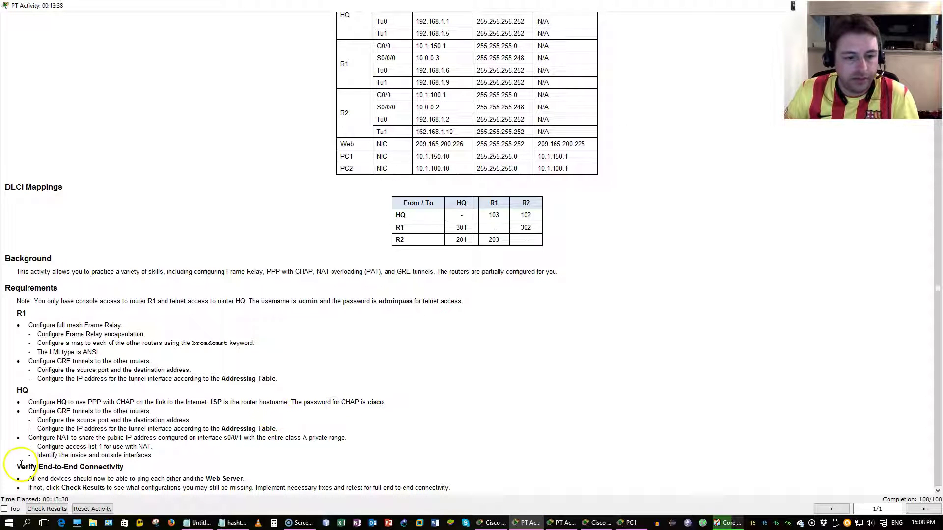
drag(19, 464, 492, 488)
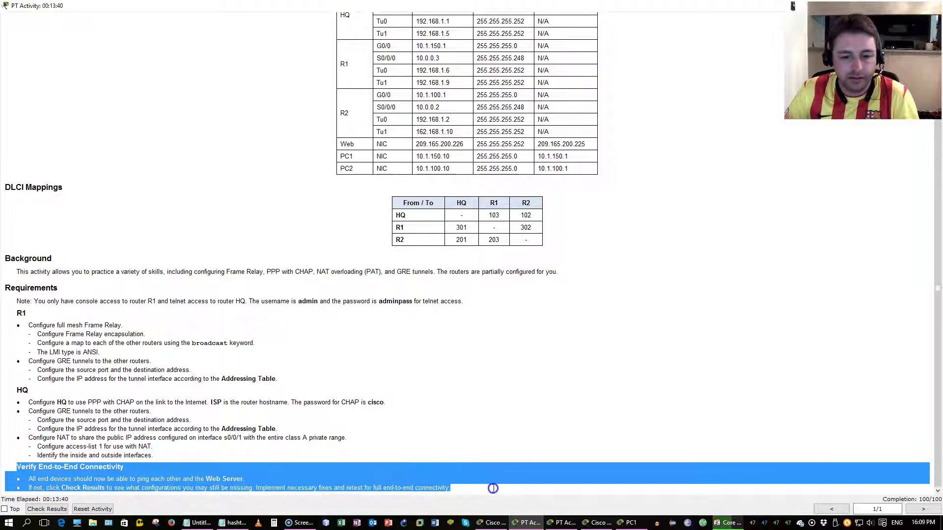
click(452, 454)
drag(463, 145, 417, 145)
key(ctrl+c)
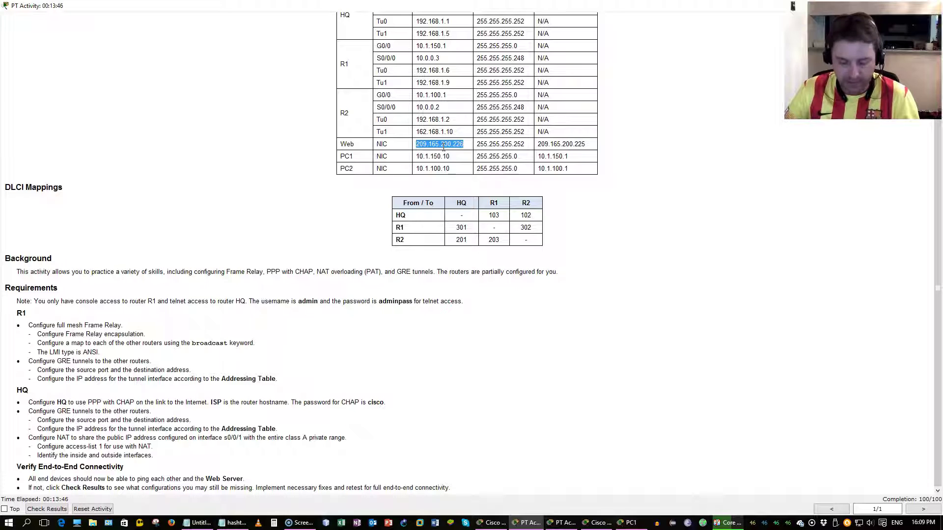
Step: From PC1's command prompt, ping 209.165.200.226 and copy the ping command
click(531, 523)
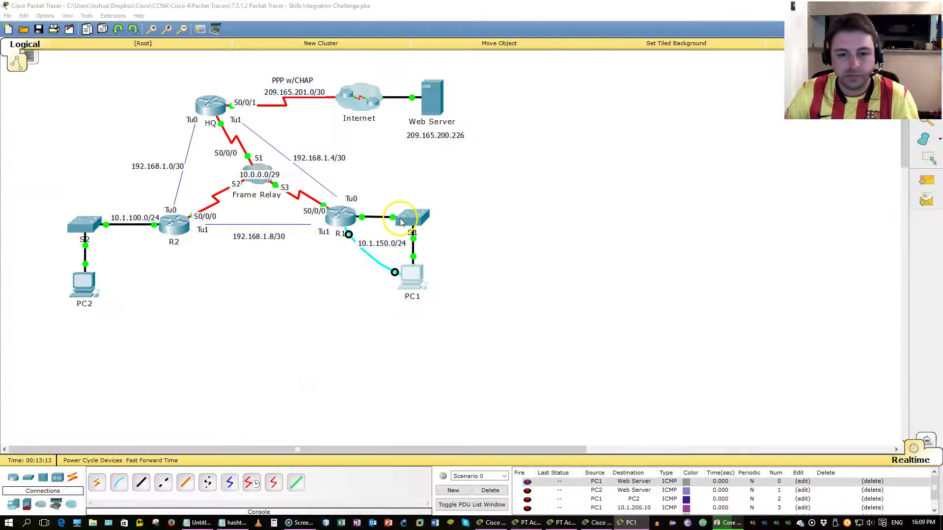
click(420, 269)
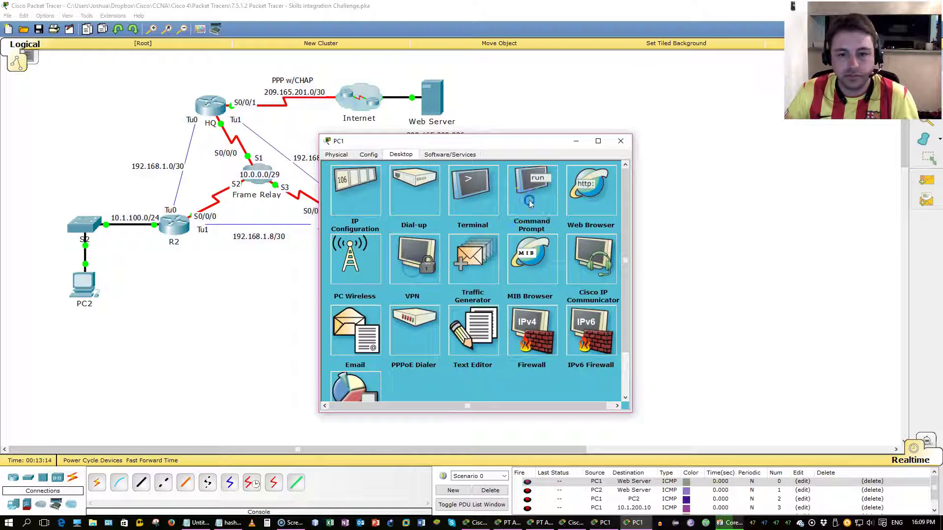
click(530, 196)
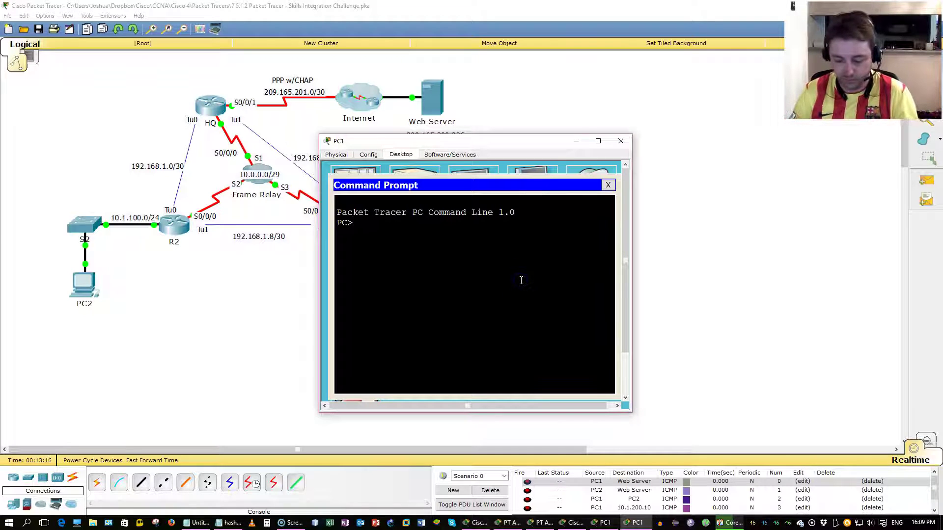
text(ping)
right_click(521, 281)
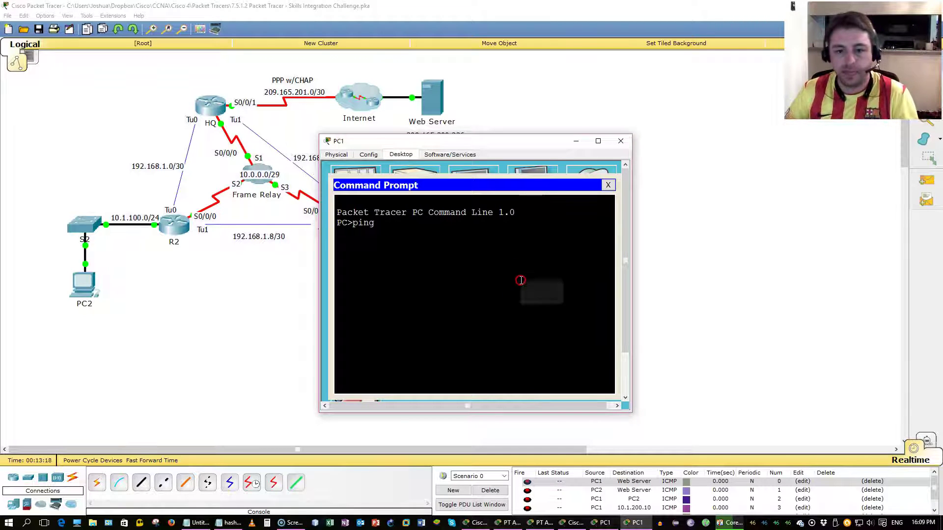
click(529, 298)
key(Return)
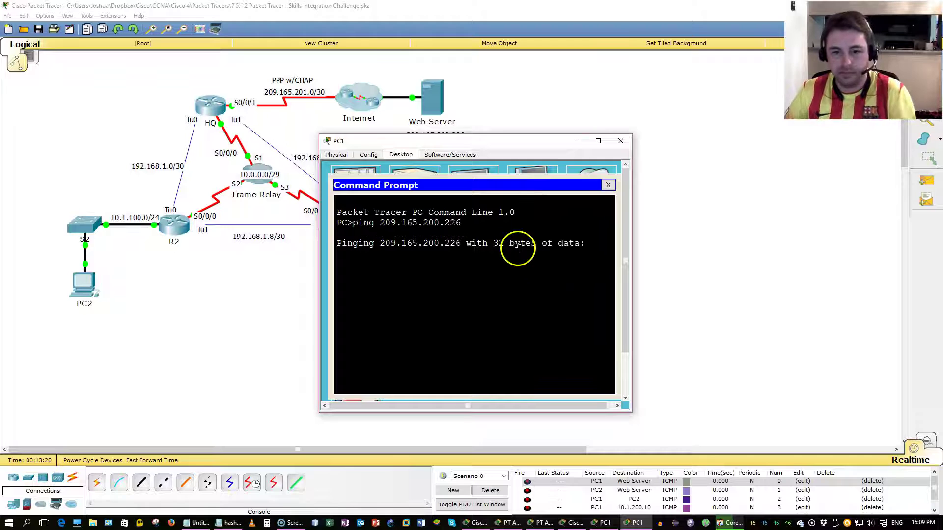
drag(462, 224, 362, 222)
right_click(362, 221)
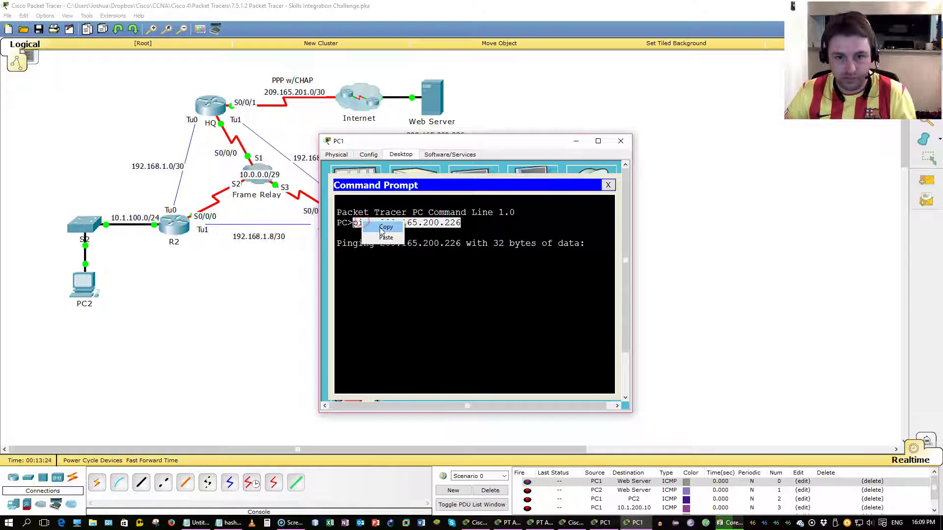
click(370, 229)
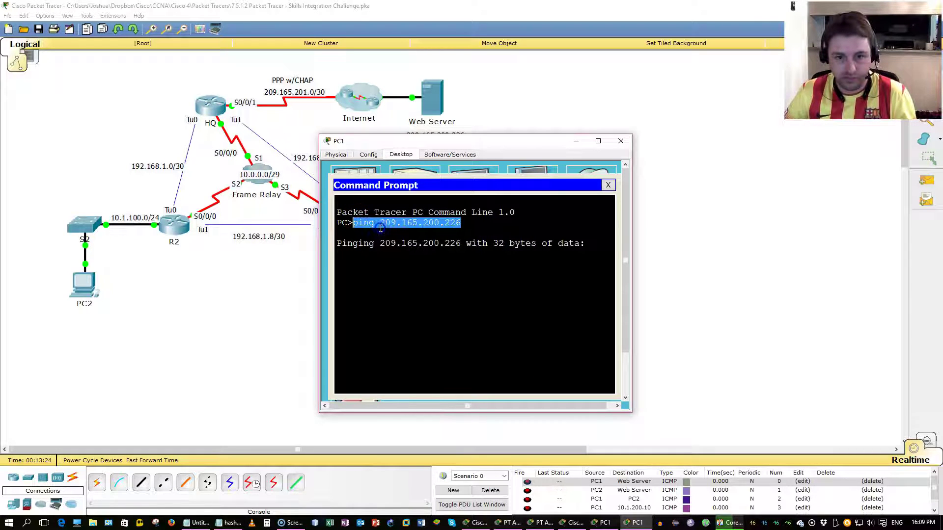
Step: Run the same ping to 209.165.200.226 from PC2's command prompt
click(86, 292)
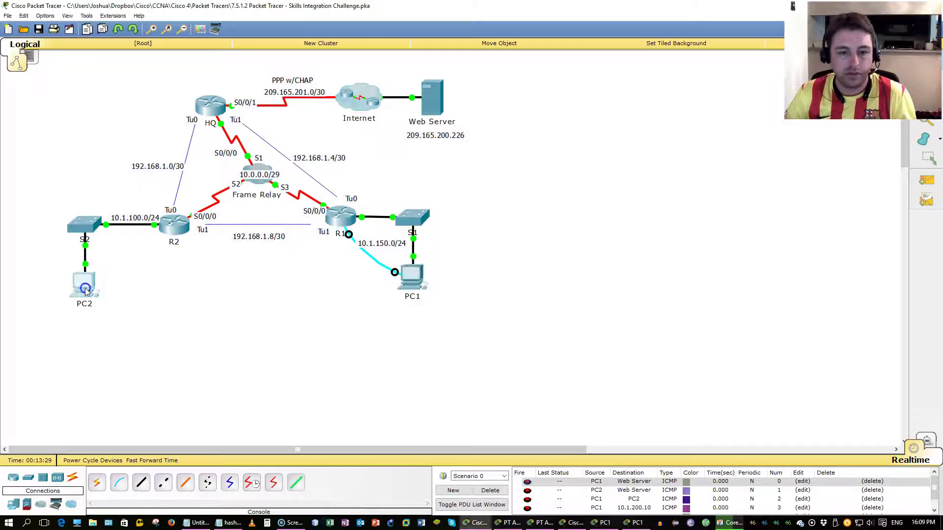
click(412, 155)
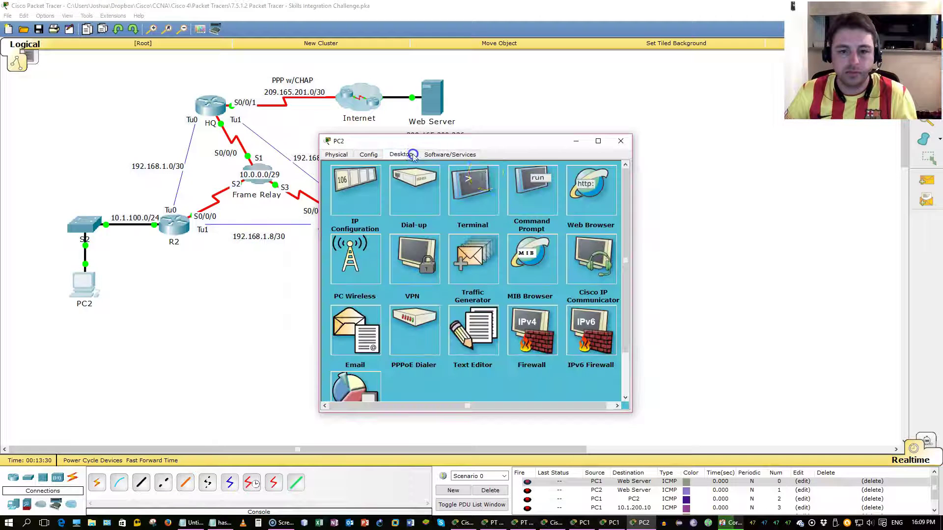
click(520, 200)
right_click(505, 256)
click(528, 273)
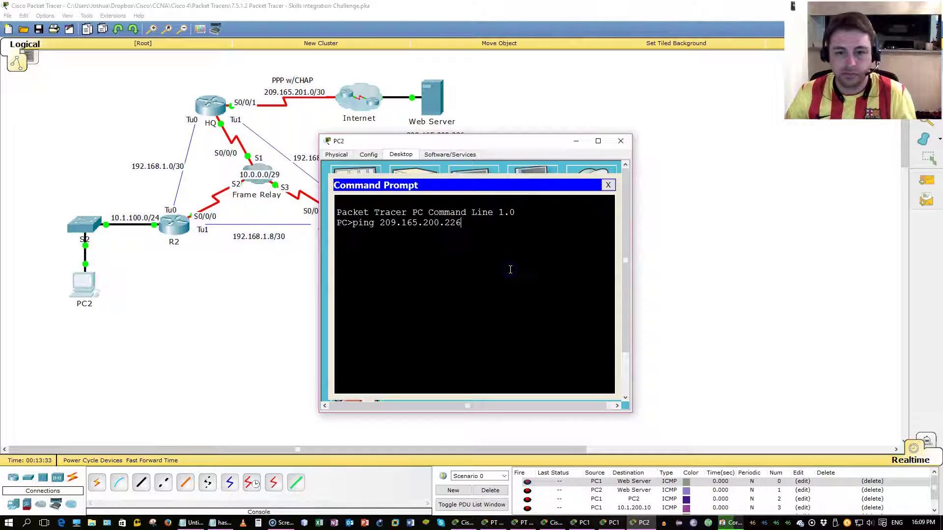
key(Return)
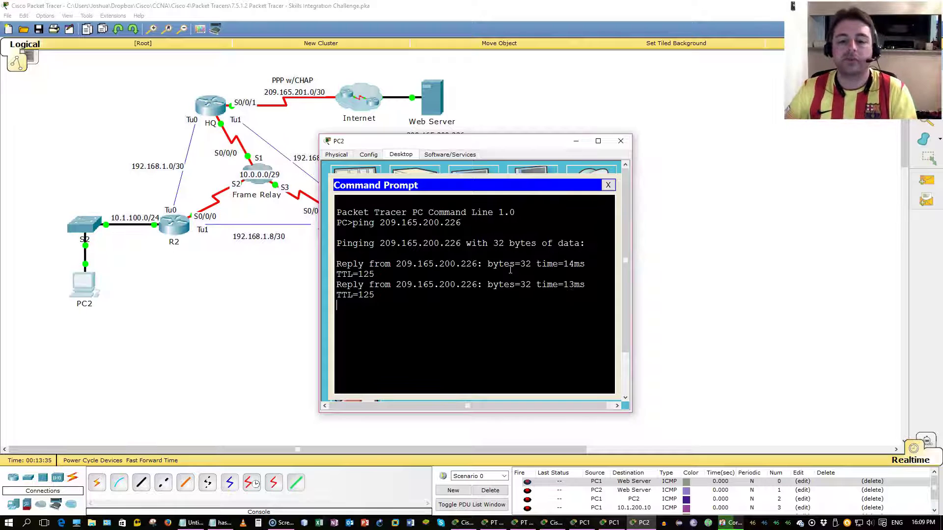
Step: Return to the Notepad notes with the LMI and DLCI definitions and clear the highlight
click(194, 525)
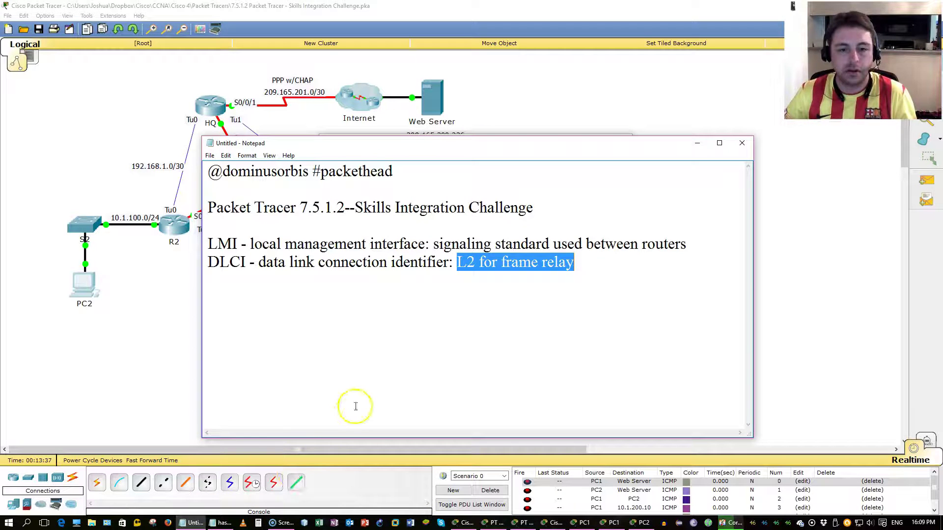
click(355, 405)
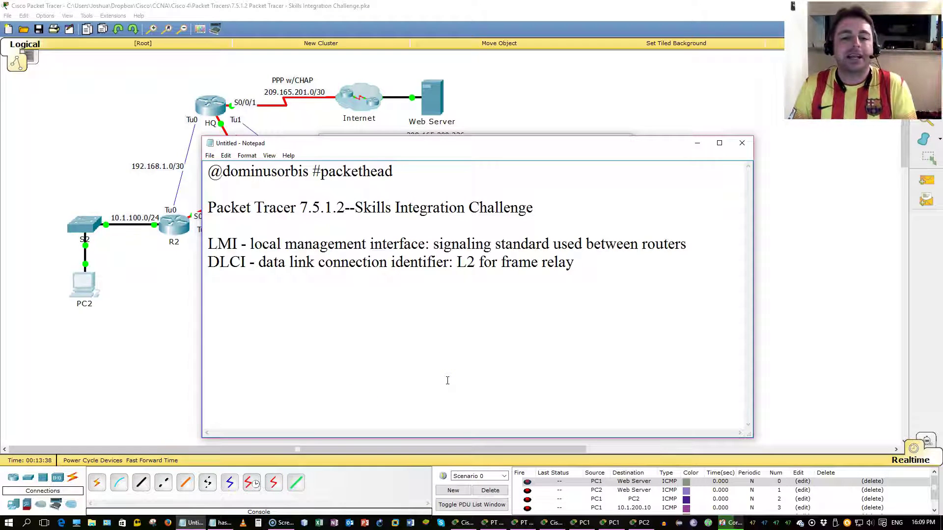